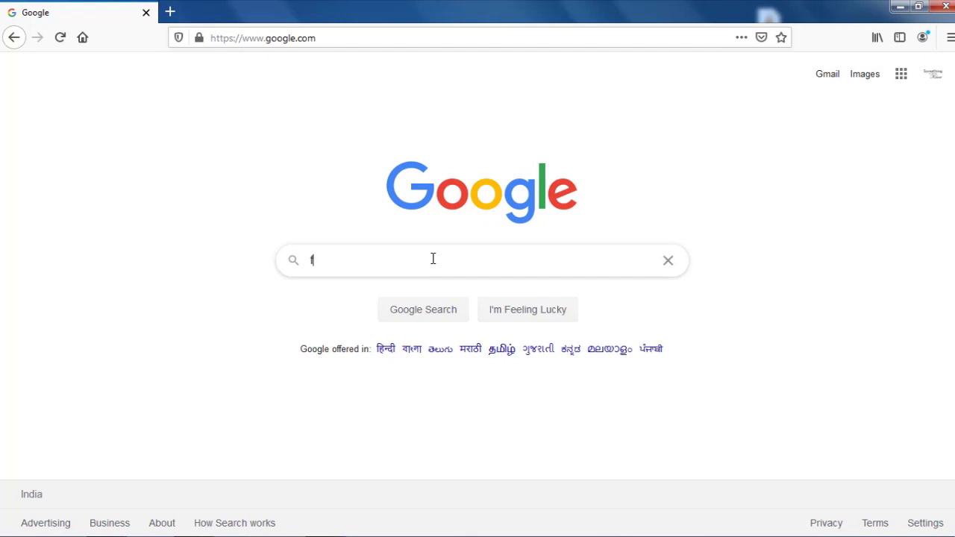
- Search Google for forms, go to Google Forms for personal use, open the Google Form Quiz form and review its existing questions
{"action": "key", "text": "Return"}
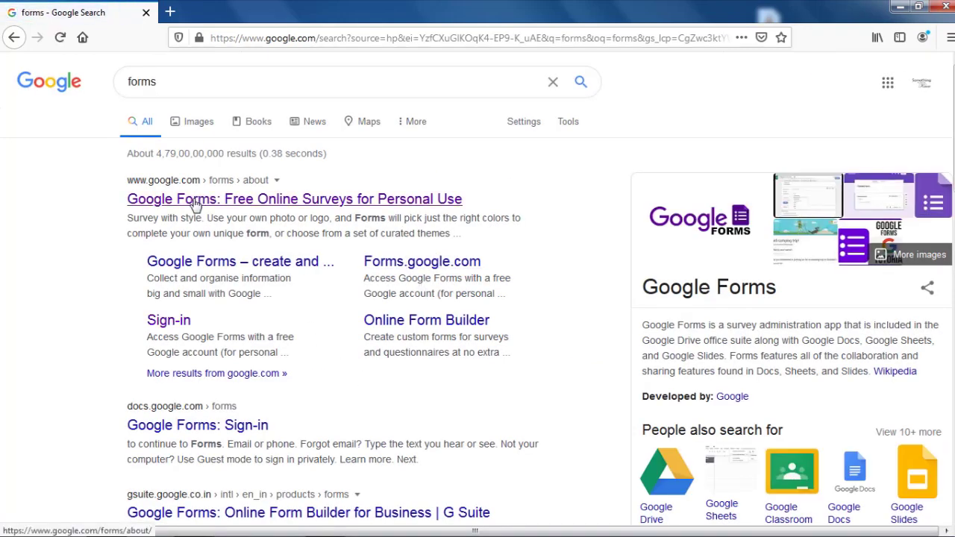
{"action": "left_click", "coordinate": [195, 205]}
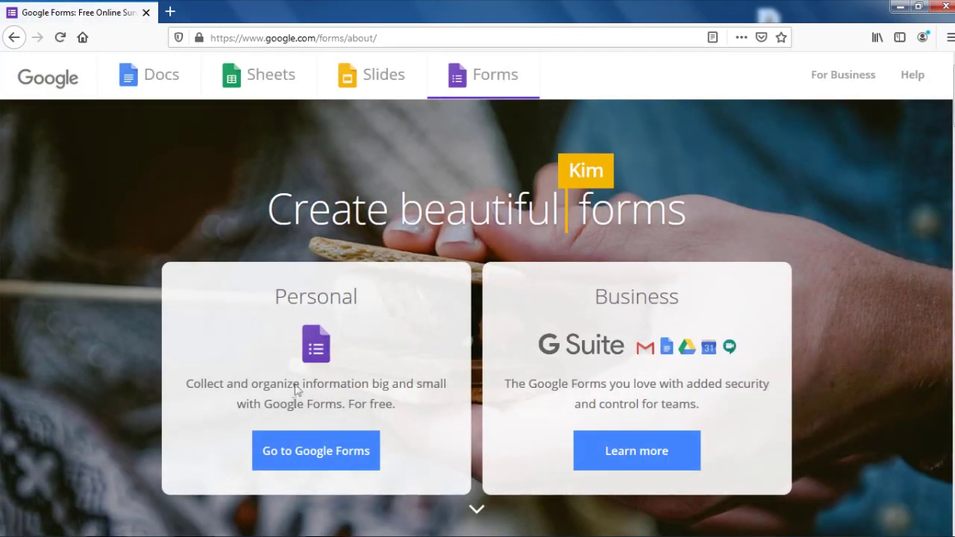
{"action": "left_click", "coordinate": [314, 463]}
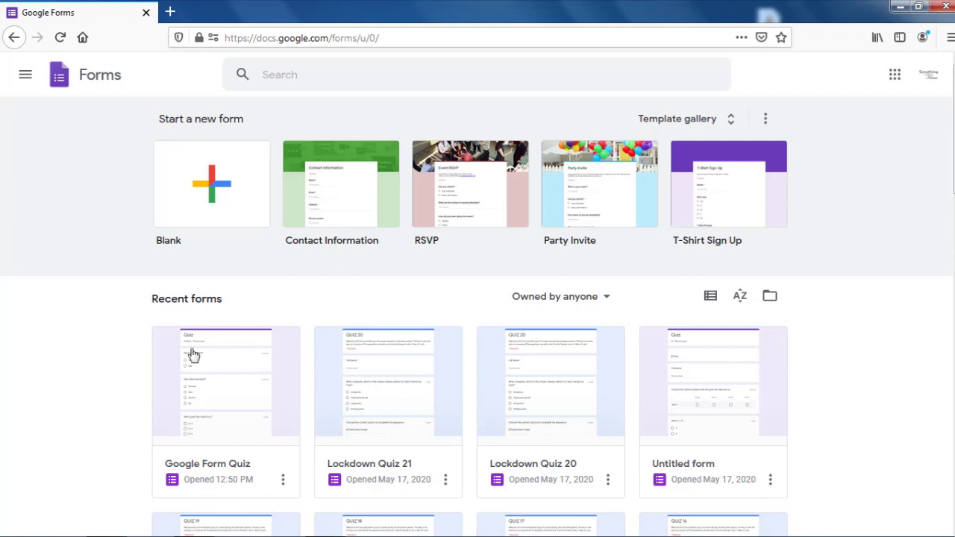
{"action": "left_click", "coordinate": [225, 384]}
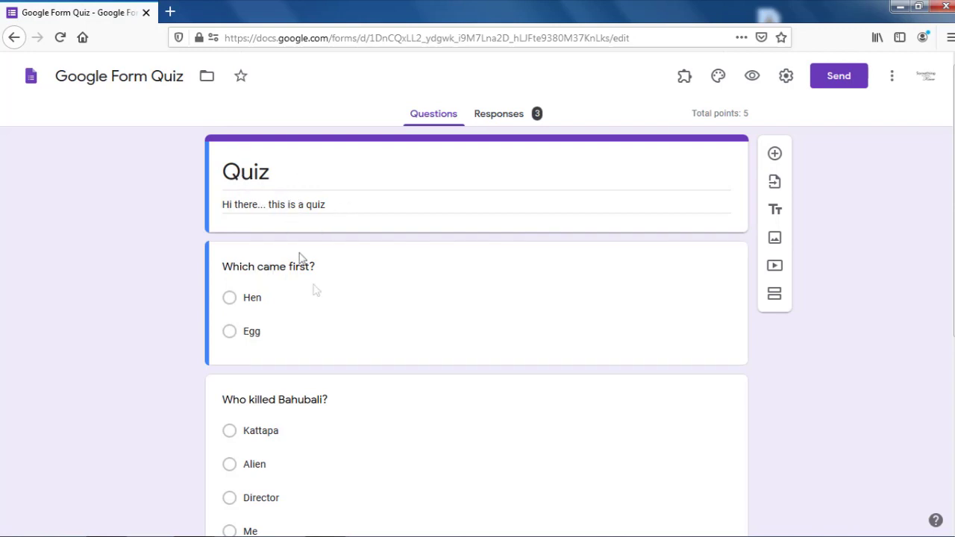
{"action": "scroll", "coordinate": [298, 256], "scroll_direction": "down", "scroll_amount": 4}
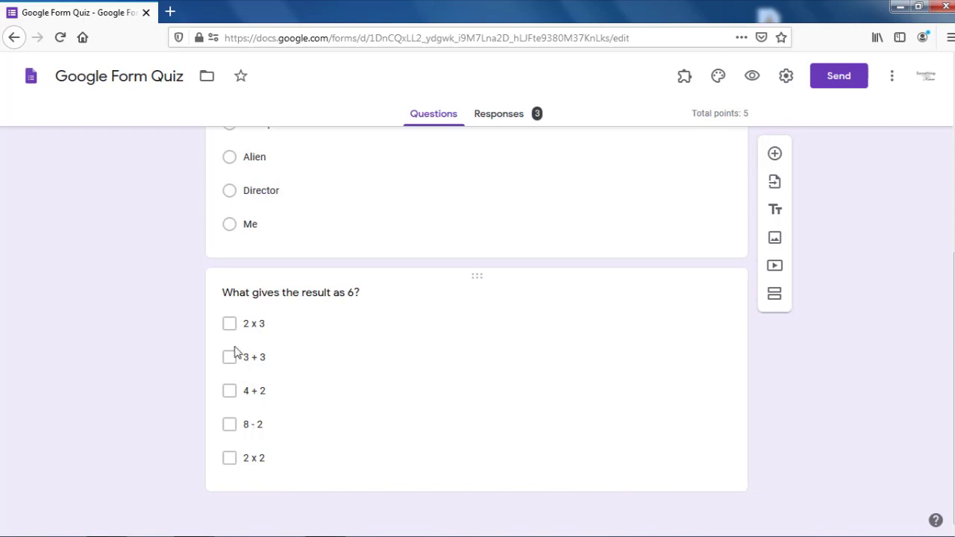
{"action": "scroll", "coordinate": [407, 437], "scroll_direction": "up", "scroll_amount": 4}
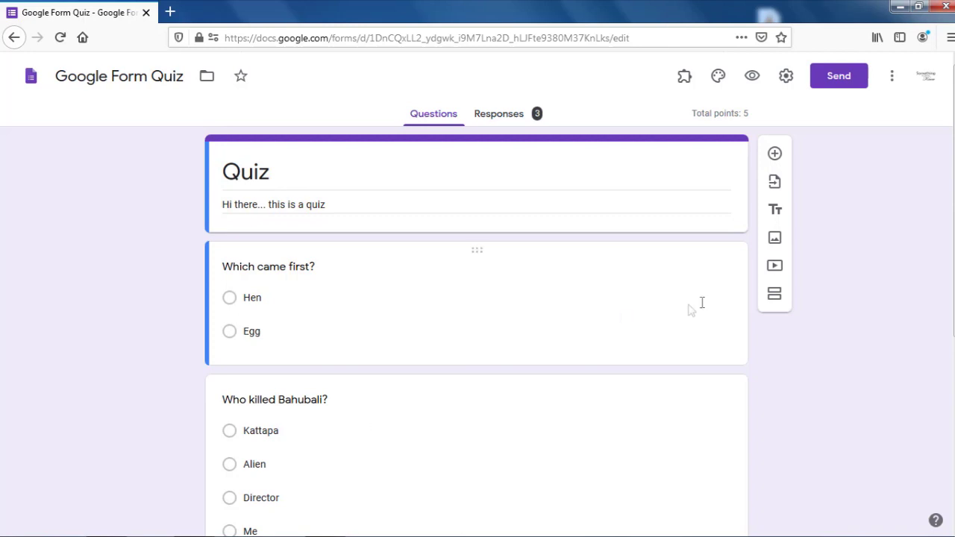
- Add a new multiple-choice question to the quiz and move it to the end, below the question about the result 6
{"action": "left_click", "coordinate": [775, 155]}
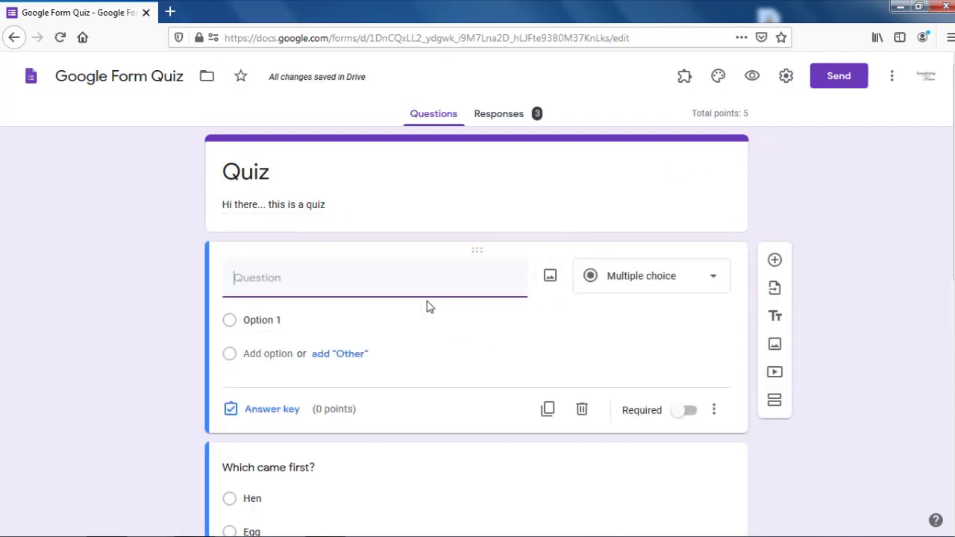
{"action": "scroll", "coordinate": [368, 284], "scroll_direction": "down", "scroll_amount": 2}
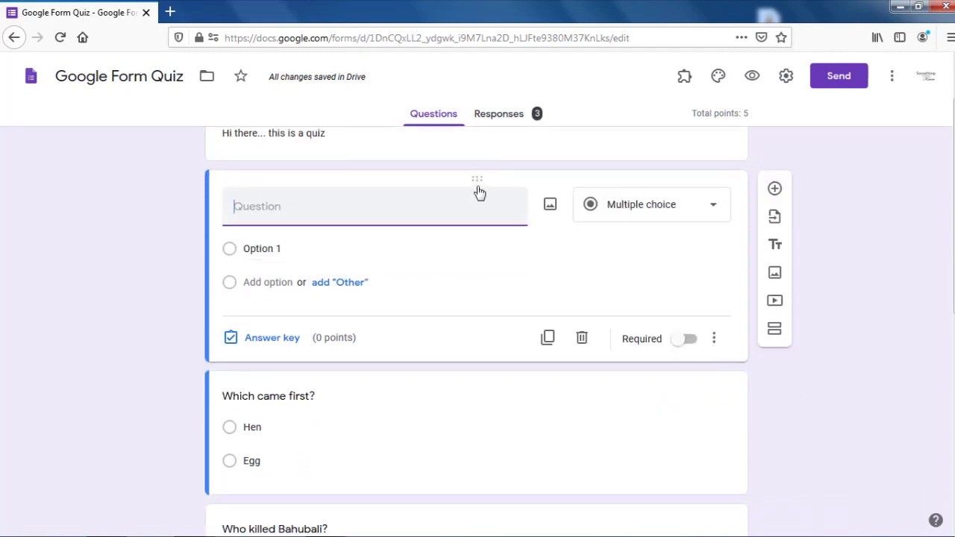
{"action": "left_click_drag", "start_coordinate": [476, 178], "coordinate": [488, 385]}
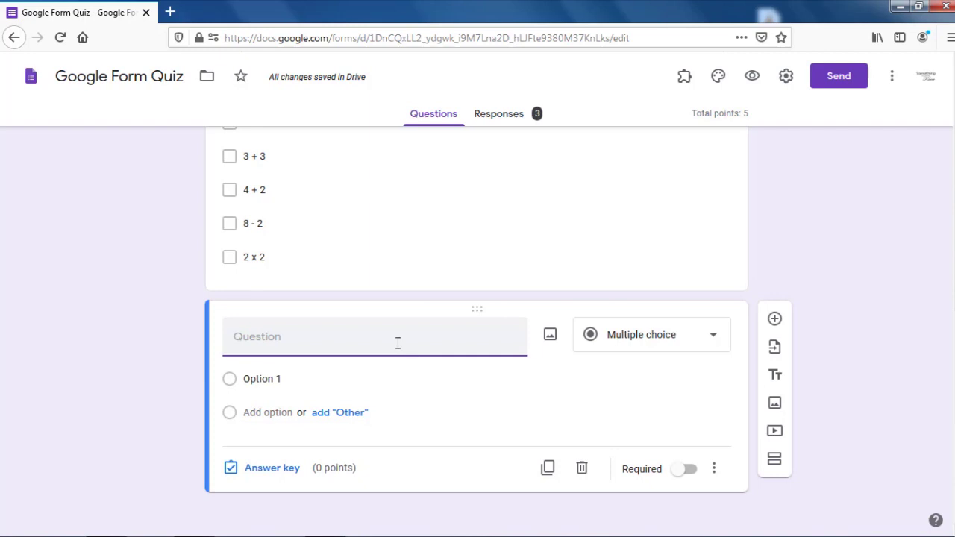
- Start inserting an image into the new question and choose to add it by URL
{"action": "left_click", "coordinate": [550, 337]}
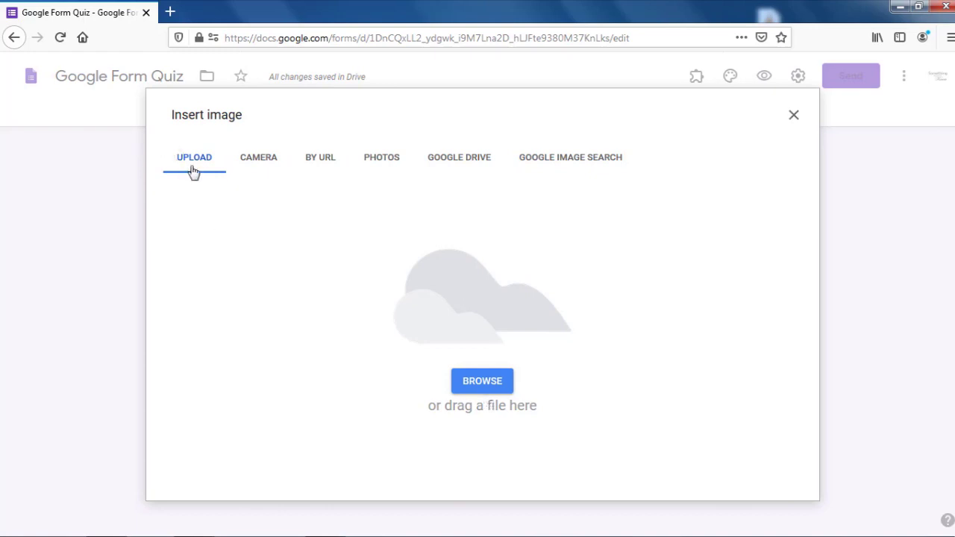
{"action": "left_click", "coordinate": [259, 164]}
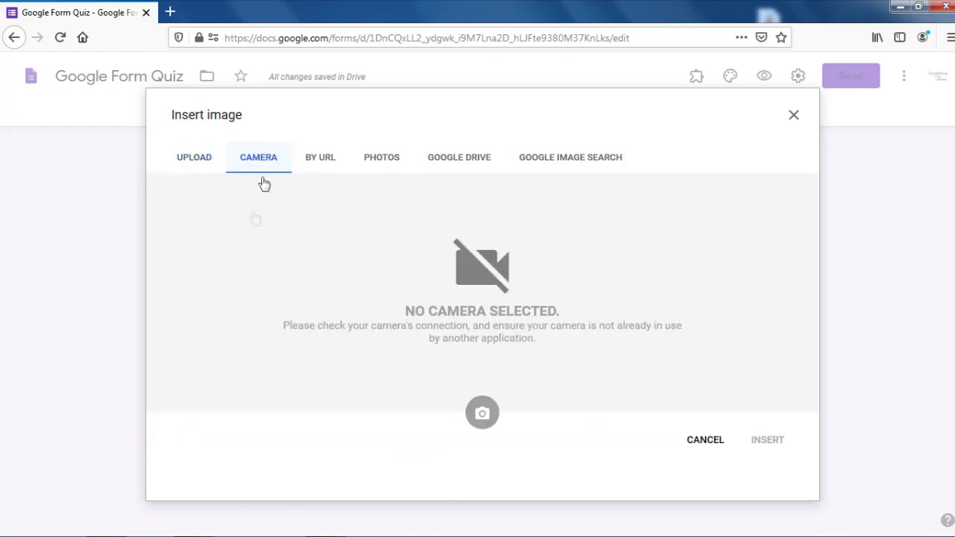
{"action": "left_click", "coordinate": [322, 163]}
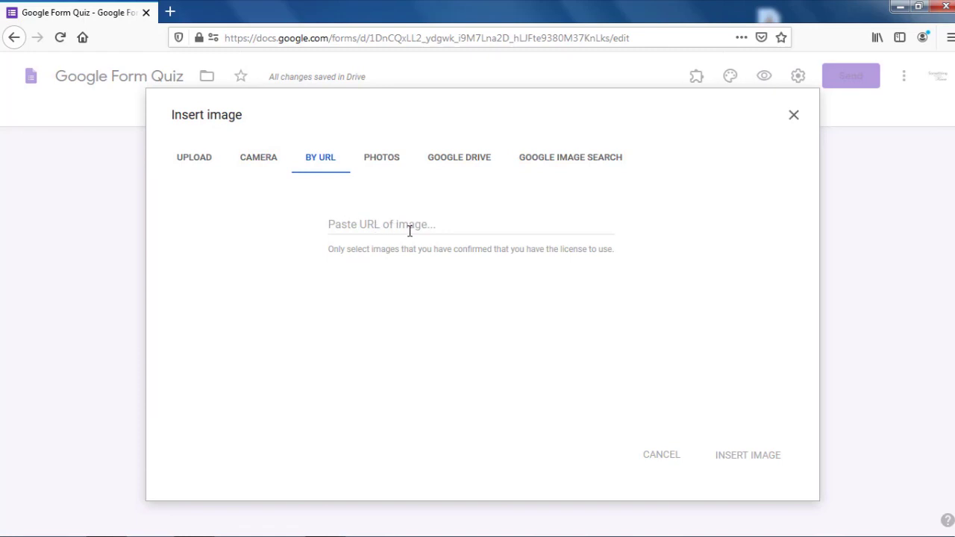
- Search Google Images for rabbit in a new tab and copy the image location of the A-Z Animals rabbit photo
{"action": "left_click", "coordinate": [170, 12]}
{"action": "type", "text": "rabbit"}
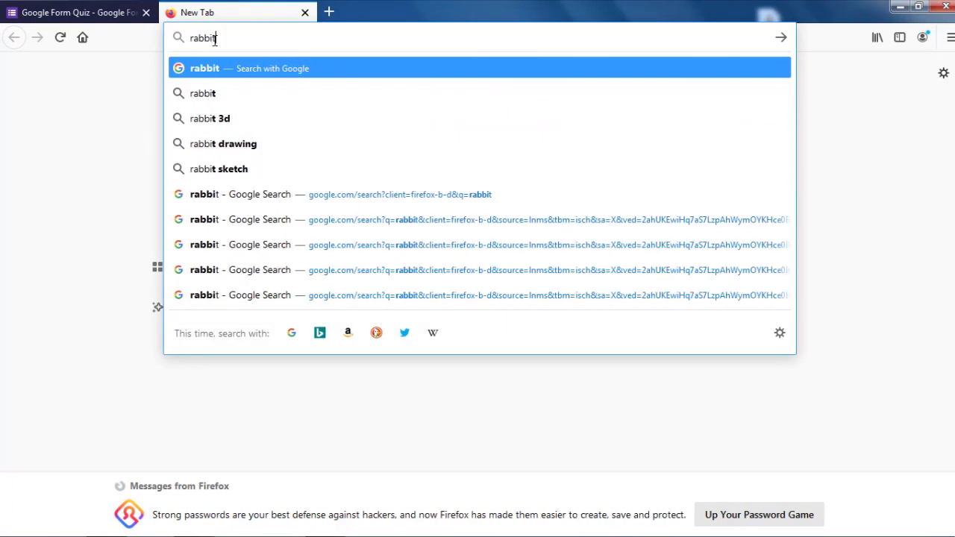
{"action": "key", "text": "Return"}
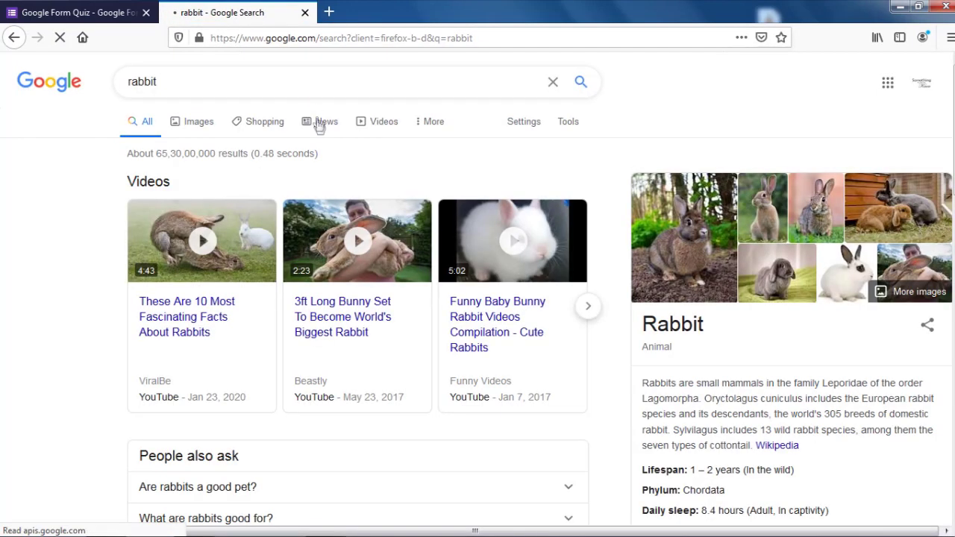
{"action": "left_click", "coordinate": [201, 126]}
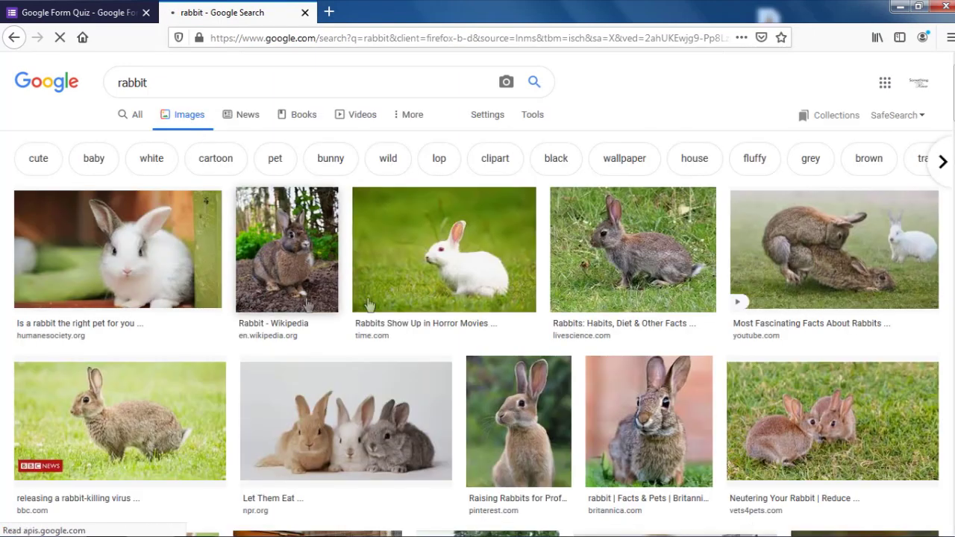
{"action": "scroll", "coordinate": [339, 341], "scroll_direction": "down", "scroll_amount": 3}
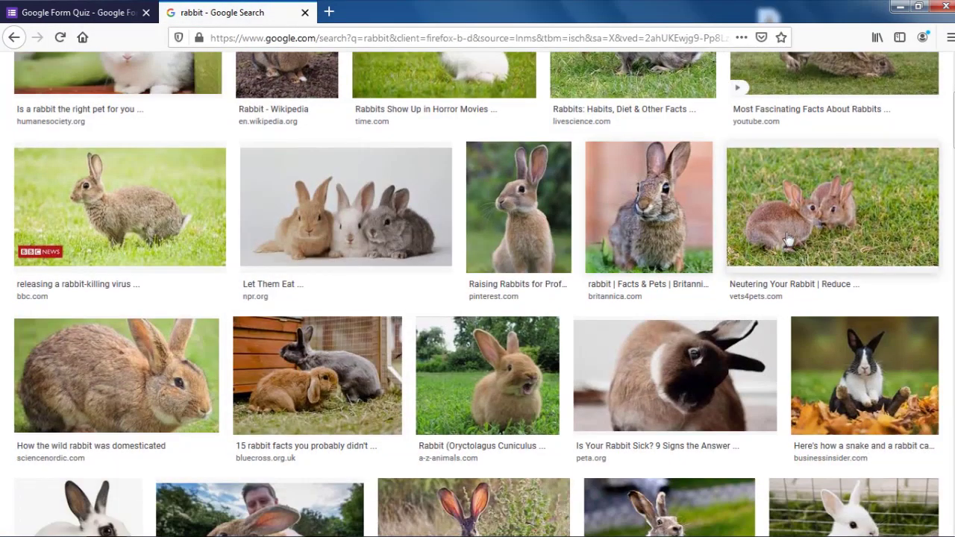
{"action": "left_click", "coordinate": [441, 390]}
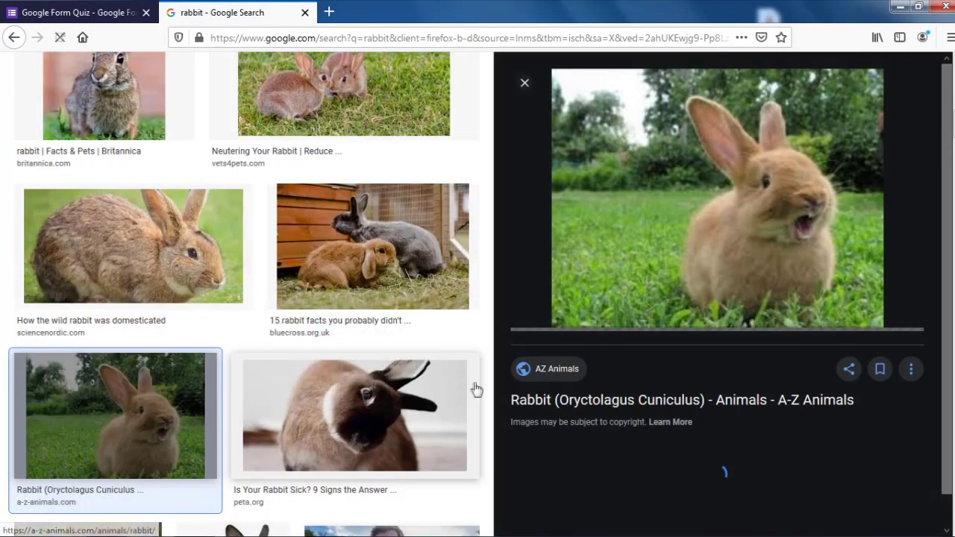
{"action": "right_click", "coordinate": [669, 171]}
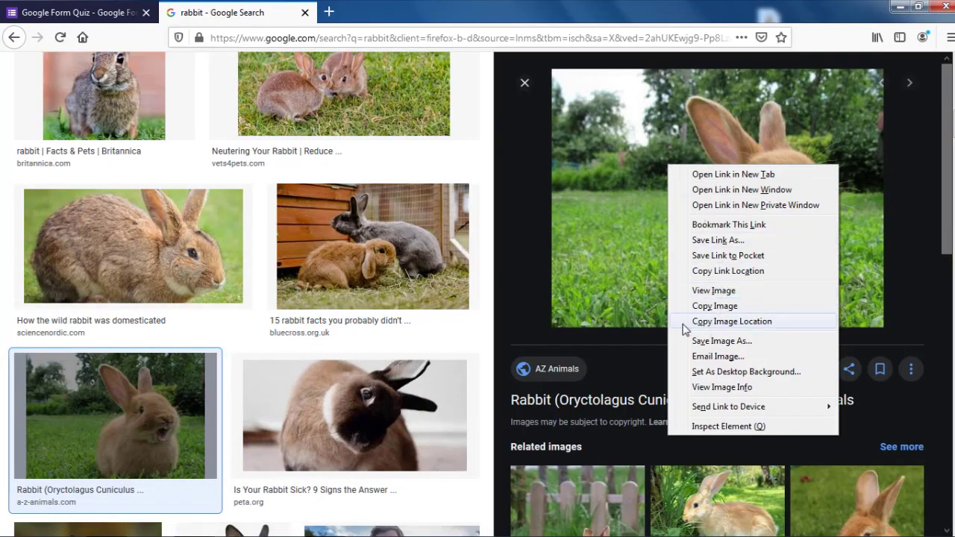
{"action": "left_click", "coordinate": [753, 328]}
- Return to the quiz form and insert the rabbit photo into the new question from the copied image URL
{"action": "left_click", "coordinate": [77, 12]}
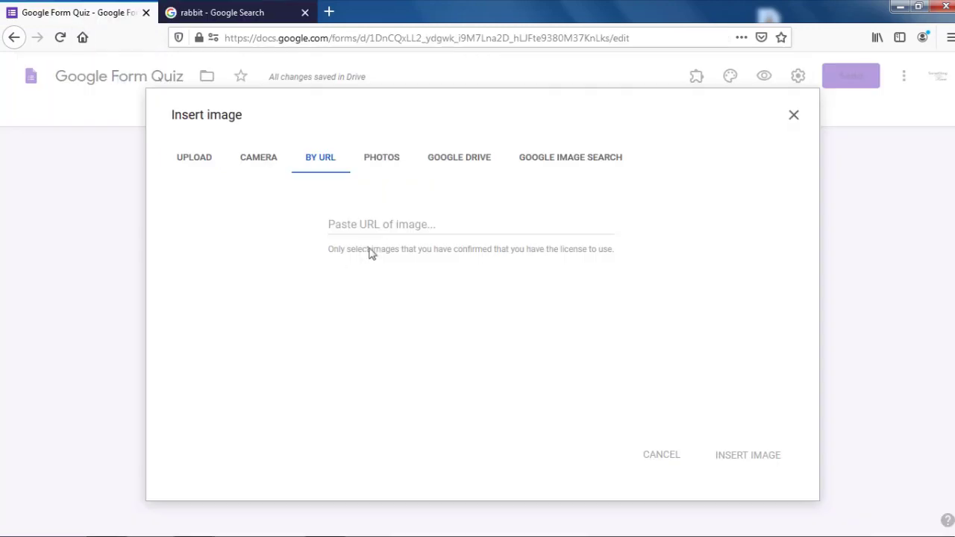
{"action": "left_click", "coordinate": [399, 221]}
{"action": "key", "text": "ctrl+v"}
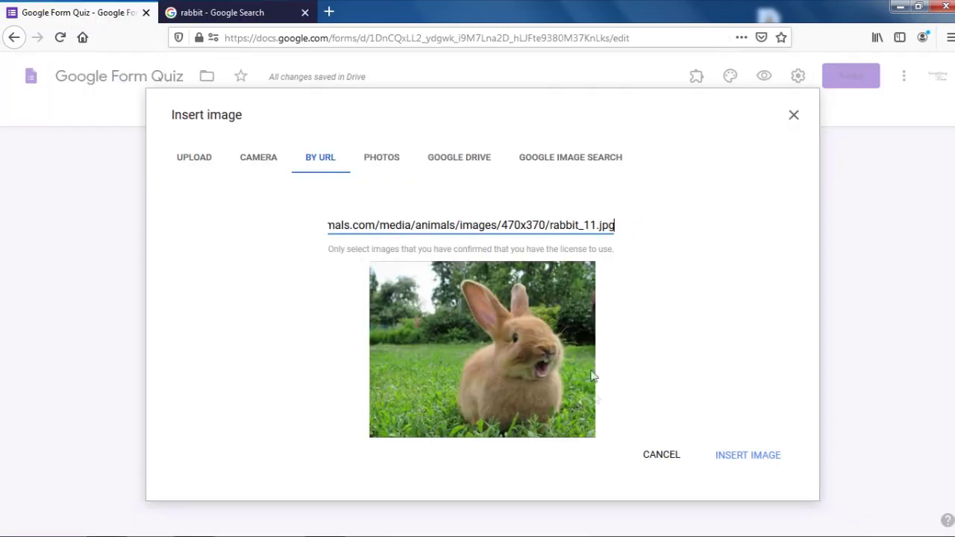
{"action": "left_click", "coordinate": [729, 456]}
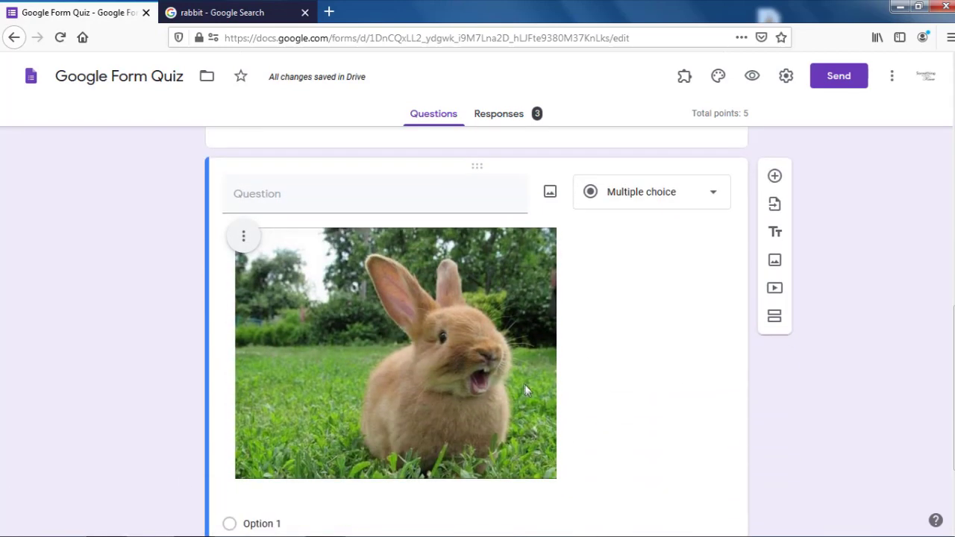
- Enter "How many horns does this animal have?" as the question text above the rabbit image
{"action": "left_click", "coordinate": [359, 199]}
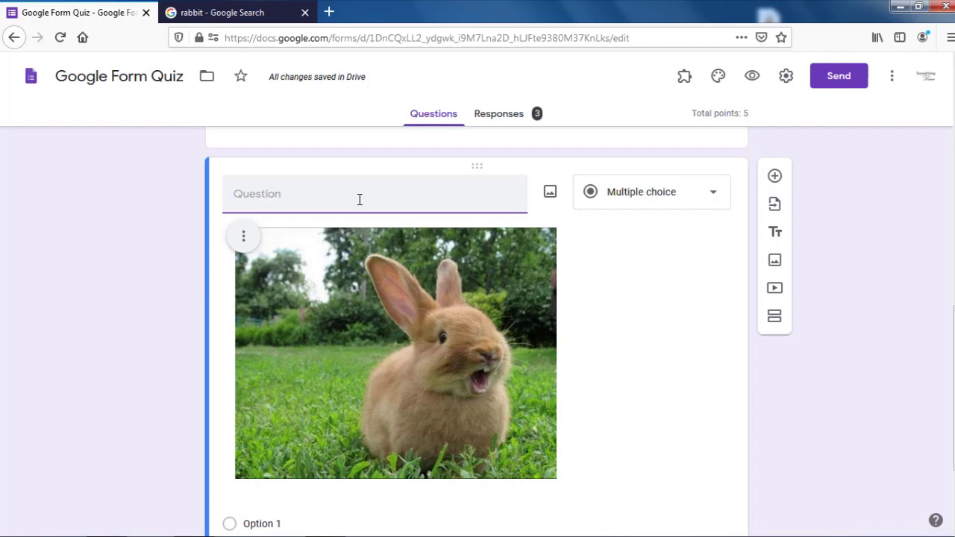
{"action": "type", "text": "Hoe"}
{"action": "key", "text": "BackSpace"}
{"action": "type", "text": "w many h"}
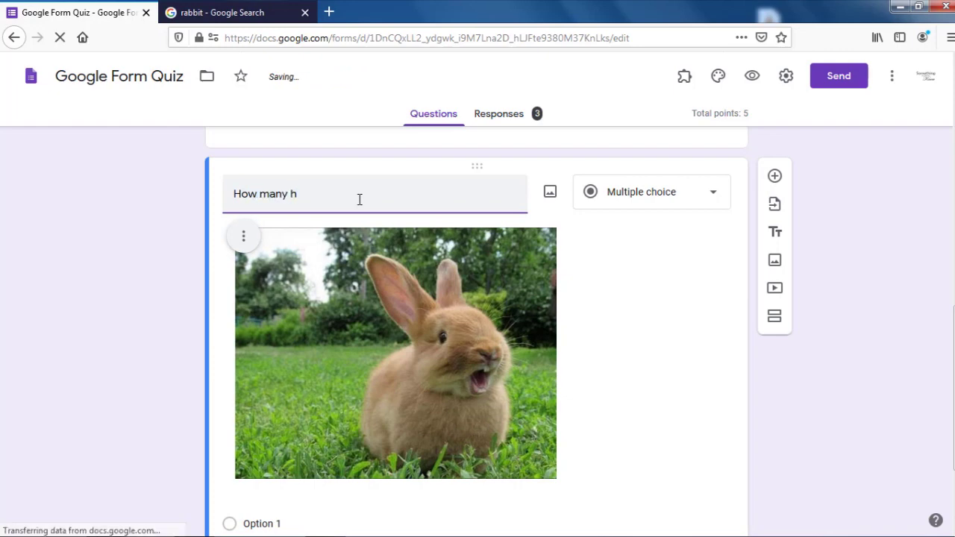
{"action": "type", "text": "orns does this"}
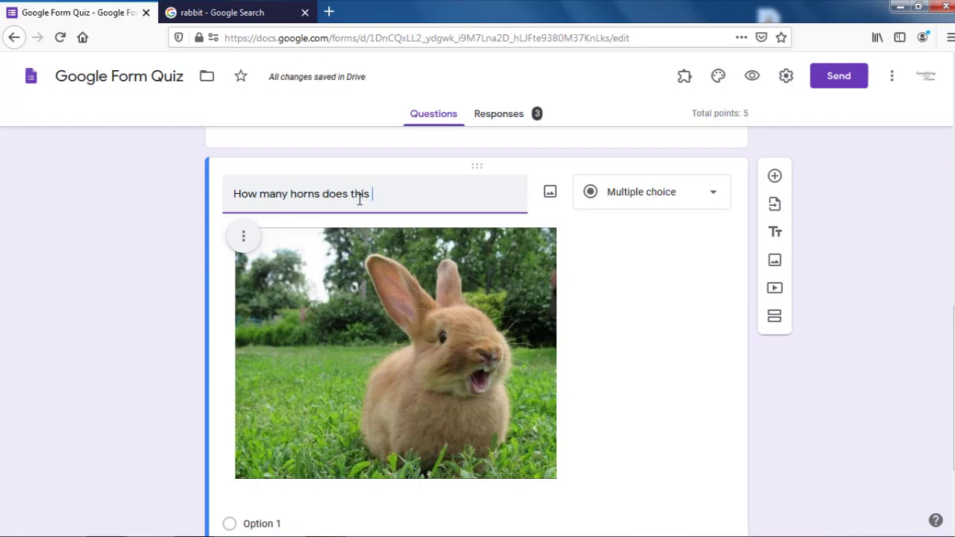
{"action": "type", "text": " anm"}
{"action": "key", "text": "BackSpace"}
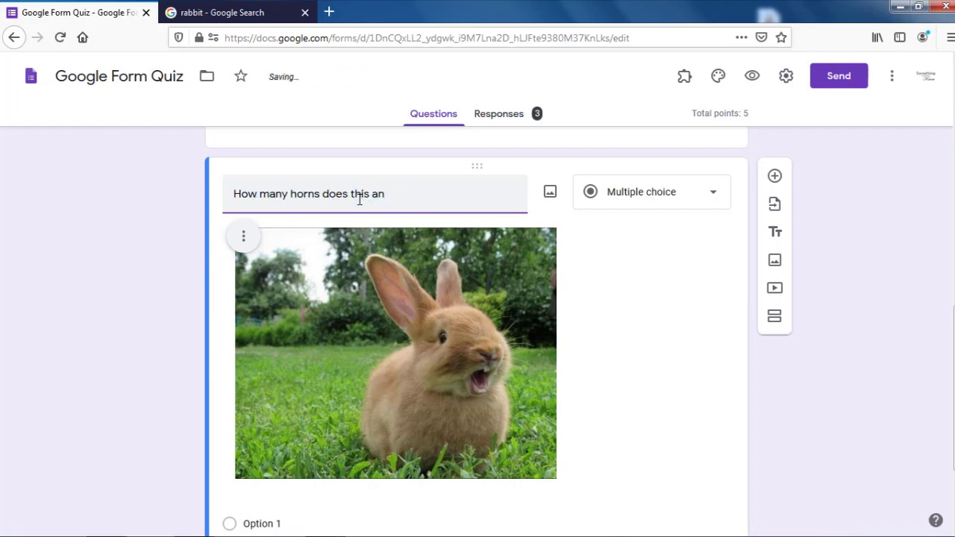
{"action": "type", "text": "imal have?"}
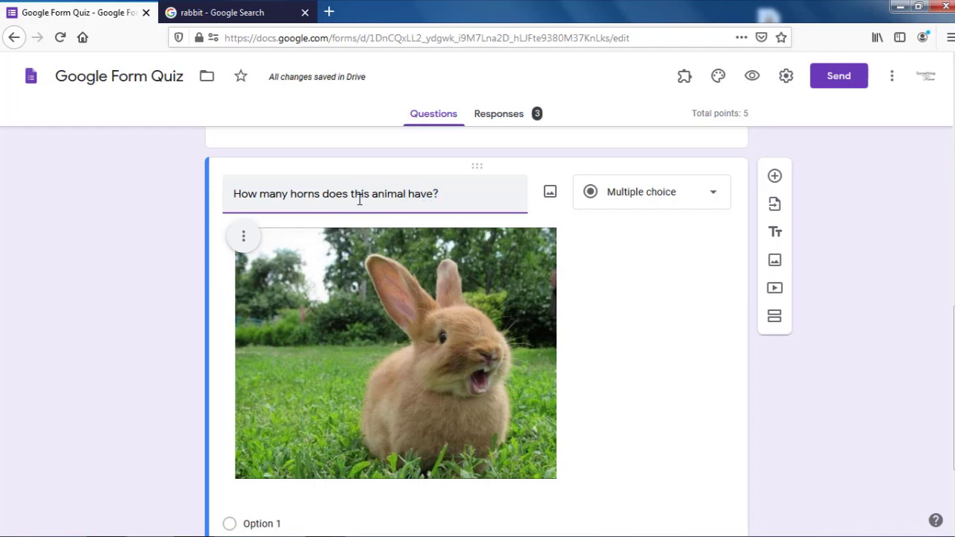
- Set the first answer option of the rabbit question to 2 and add the suggested options 1 and 0
{"action": "scroll", "coordinate": [371, 243], "scroll_direction": "down", "scroll_amount": 2}
{"action": "left_click", "coordinate": [266, 378]}
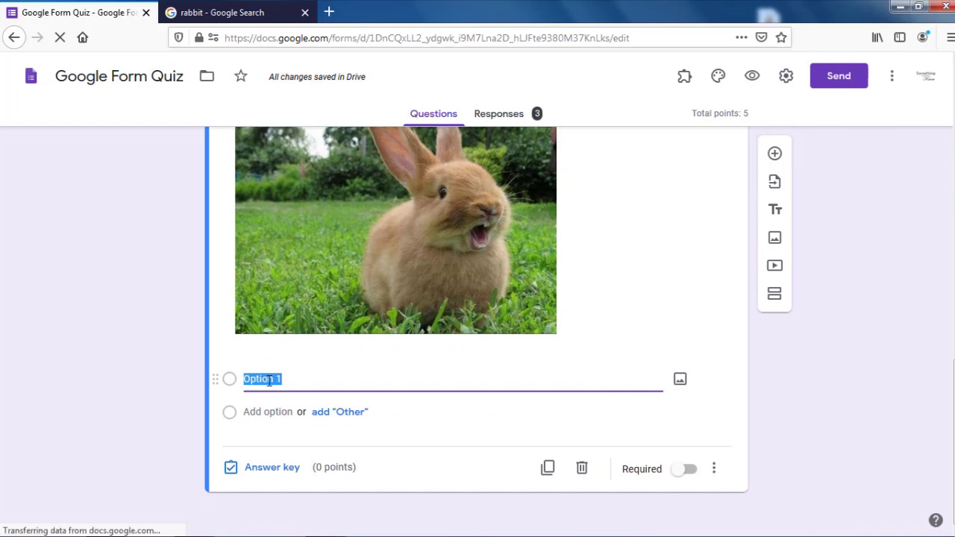
{"action": "type", "text": "2"}
{"action": "left_click", "coordinate": [263, 421]}
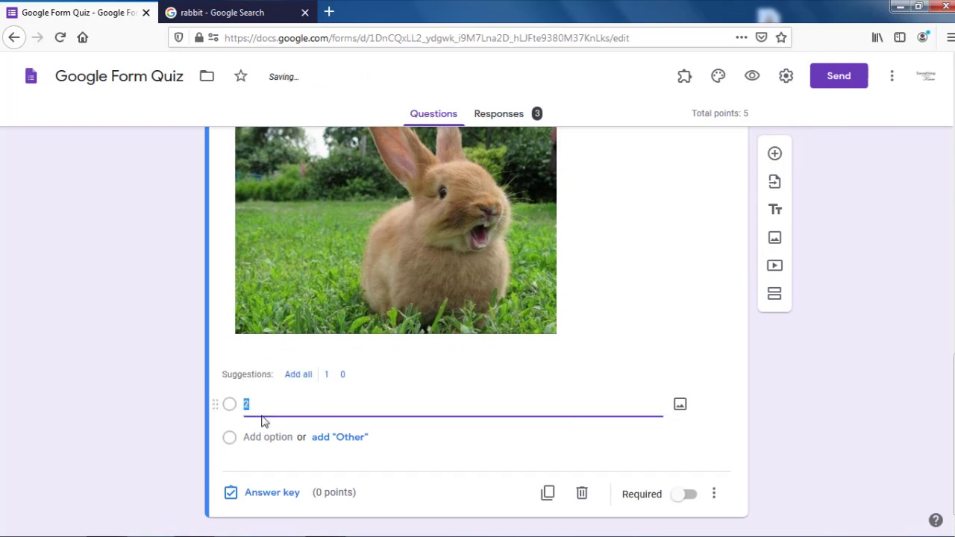
{"action": "left_click", "coordinate": [265, 437]}
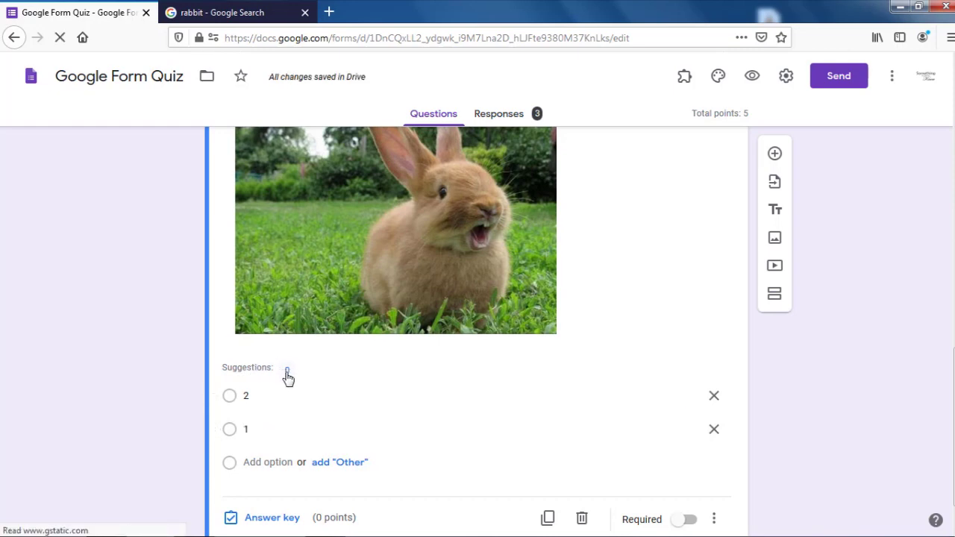
{"action": "left_click", "coordinate": [288, 373]}
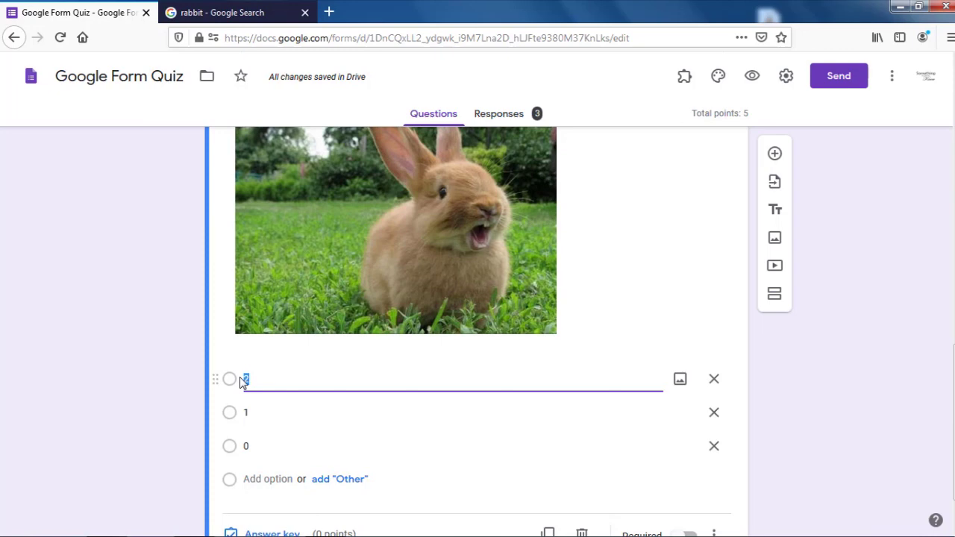
- Add a fourth answer option, 10, to the rabbit question
{"action": "scroll", "coordinate": [363, 234], "scroll_direction": "up", "scroll_amount": 2}
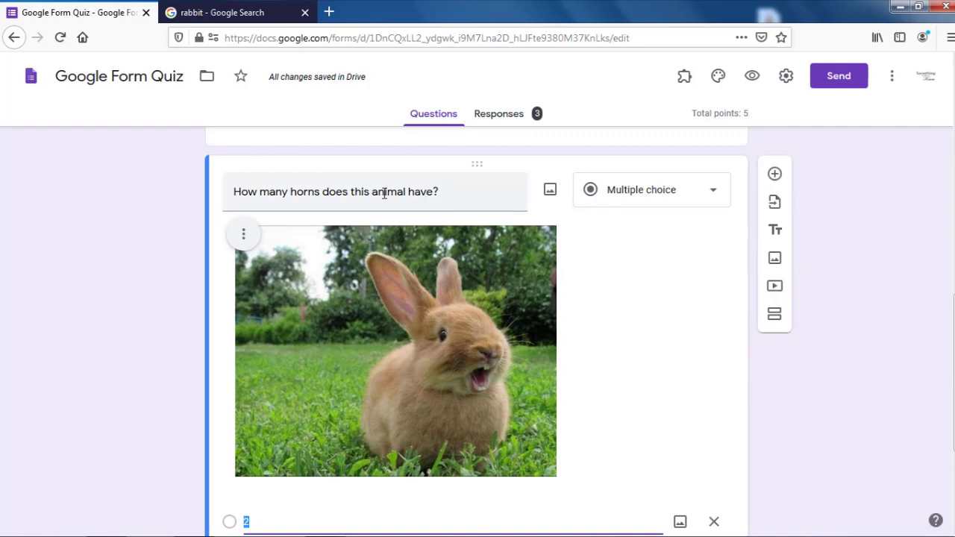
{"action": "scroll", "coordinate": [315, 258], "scroll_direction": "down", "scroll_amount": 2}
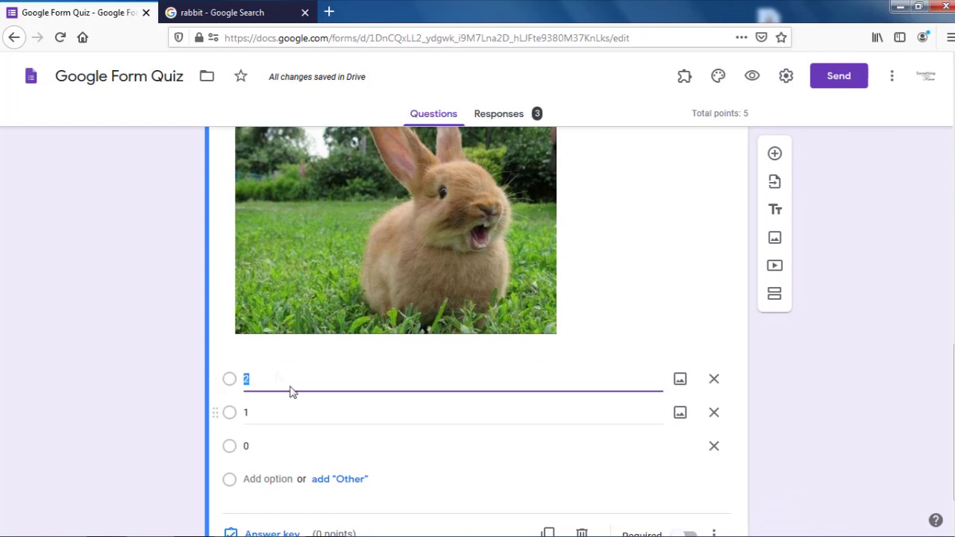
{"action": "scroll", "coordinate": [262, 351], "scroll_direction": "down", "scroll_amount": 1}
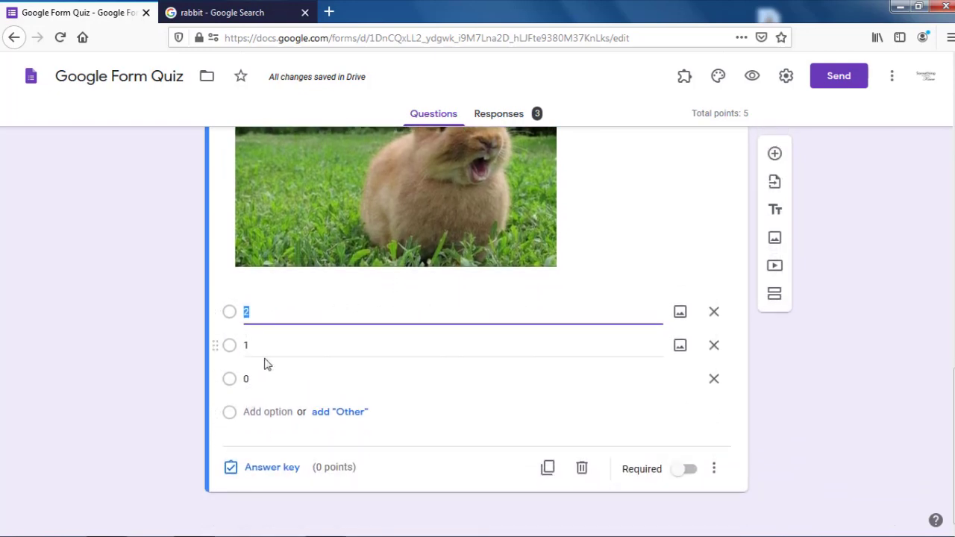
{"action": "left_click", "coordinate": [263, 411]}
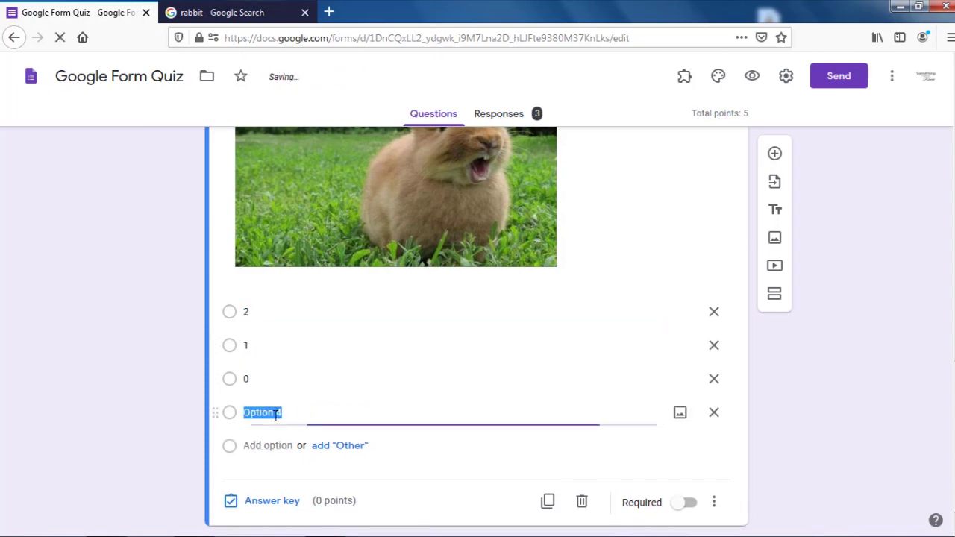
{"action": "type", "text": "10"}
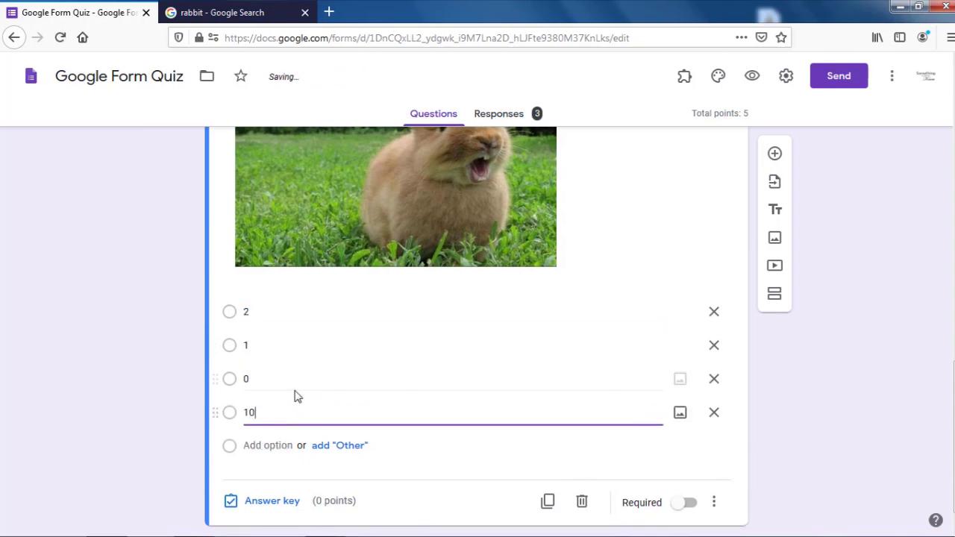
- Mark 0 as the correct answer in the rabbit question's answer key and make the question worth 2 points
{"action": "scroll", "coordinate": [347, 341], "scroll_direction": "down", "scroll_amount": 1}
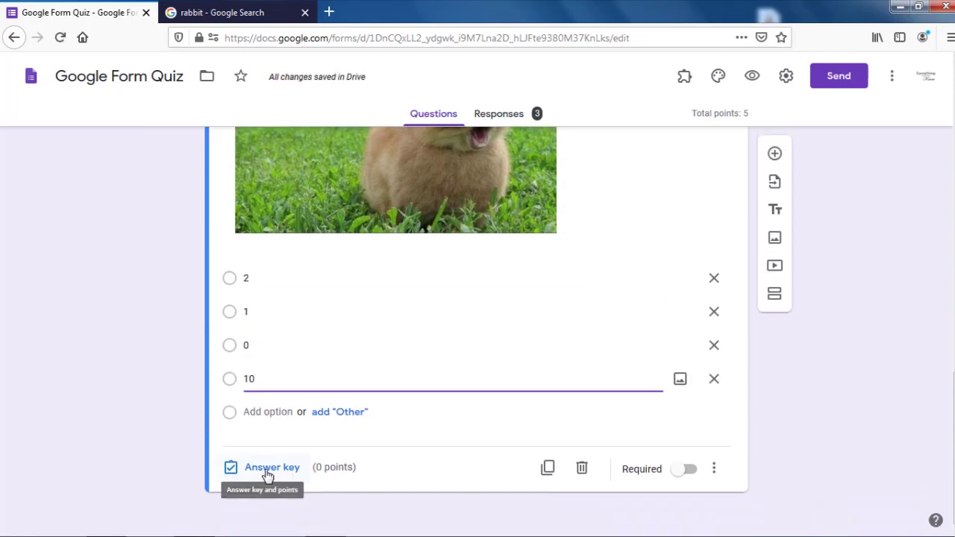
{"action": "left_click", "coordinate": [267, 473]}
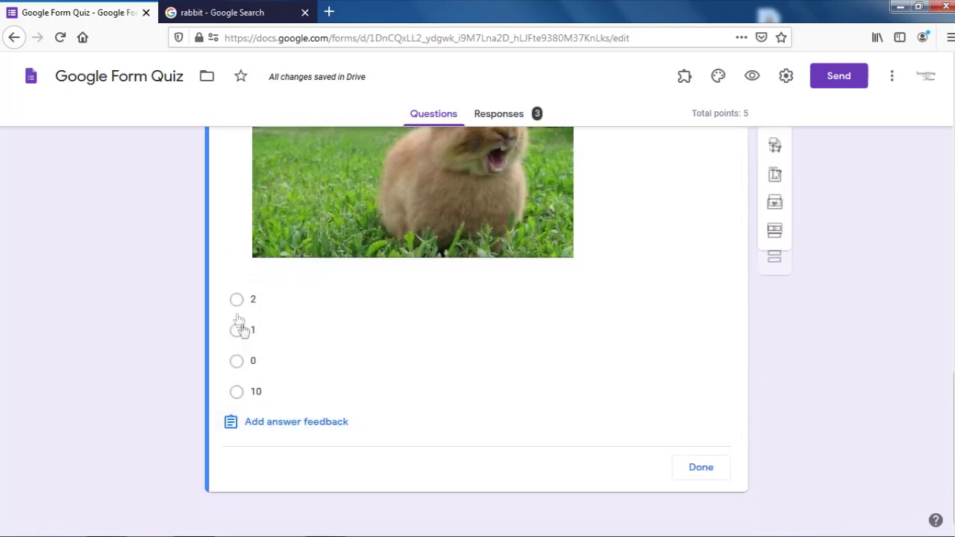
{"action": "left_click", "coordinate": [237, 363]}
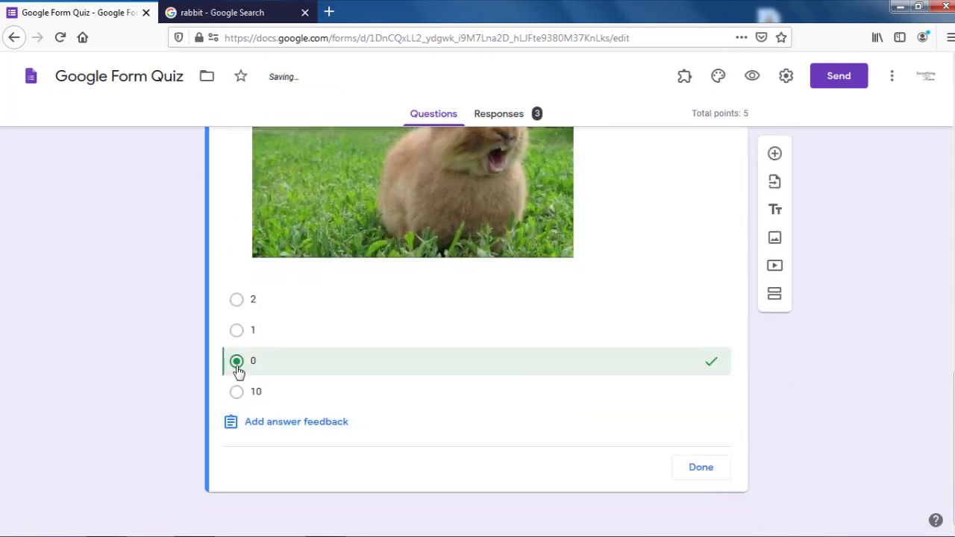
{"action": "scroll", "coordinate": [671, 326], "scroll_direction": "up", "scroll_amount": 4}
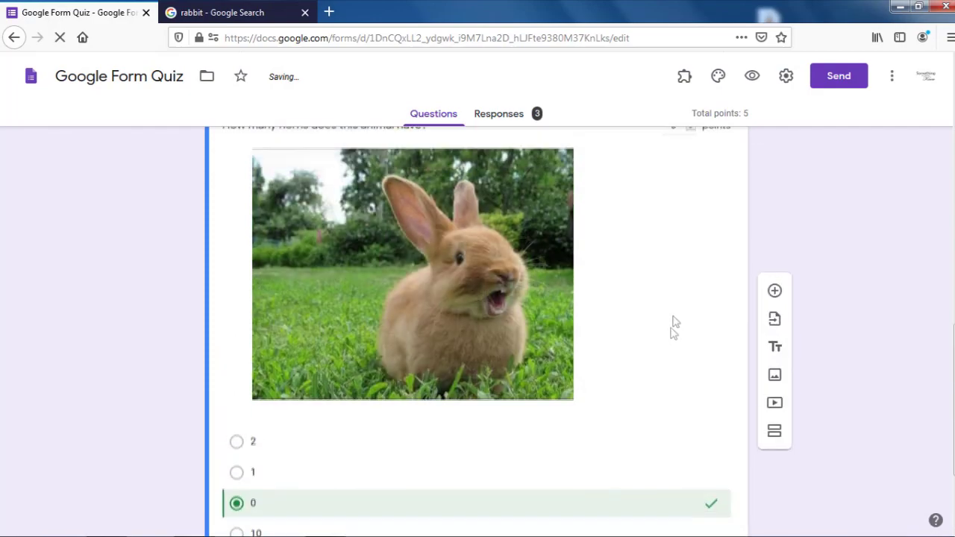
{"action": "scroll", "coordinate": [701, 211], "scroll_direction": "up", "scroll_amount": 4}
{"action": "left_click", "coordinate": [692, 265]}
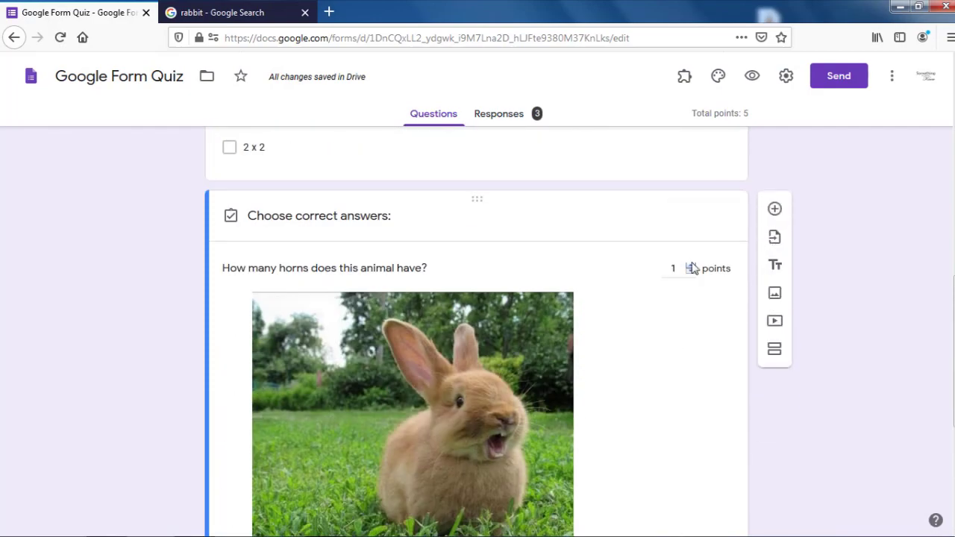
{"action": "scroll", "coordinate": [623, 316], "scroll_direction": "down", "scroll_amount": 4}
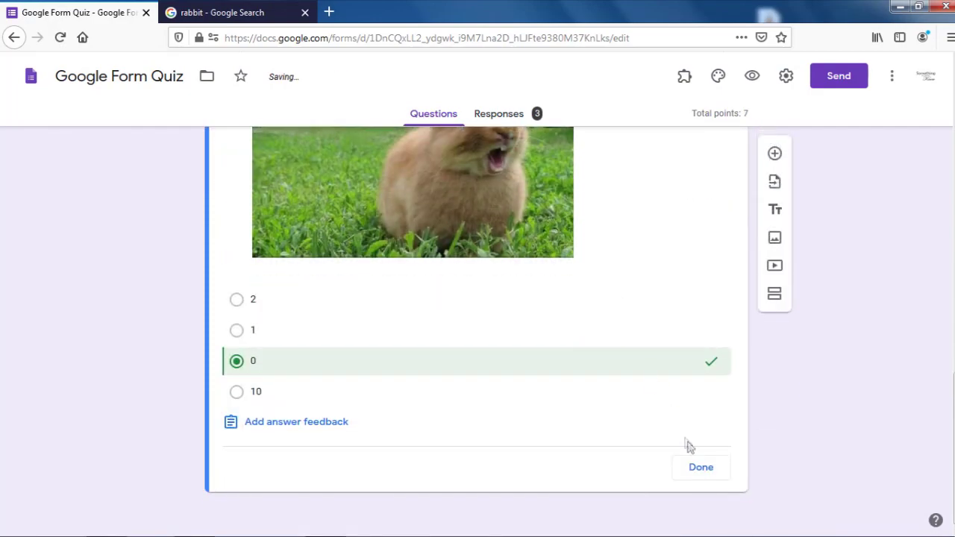
{"action": "left_click", "coordinate": [701, 470]}
{"action": "scroll", "coordinate": [243, 412], "scroll_direction": "down", "scroll_amount": 1}
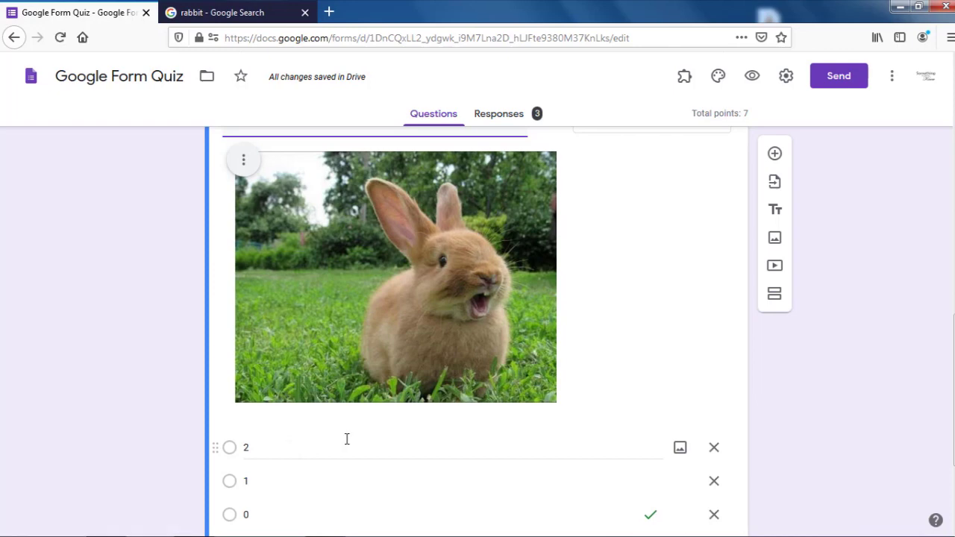
{"action": "scroll", "coordinate": [348, 449], "scroll_direction": "down", "scroll_amount": 3}
{"action": "scroll", "coordinate": [351, 452], "scroll_direction": "up", "scroll_amount": 2}
{"action": "scroll", "coordinate": [367, 356], "scroll_direction": "up", "scroll_amount": 3}
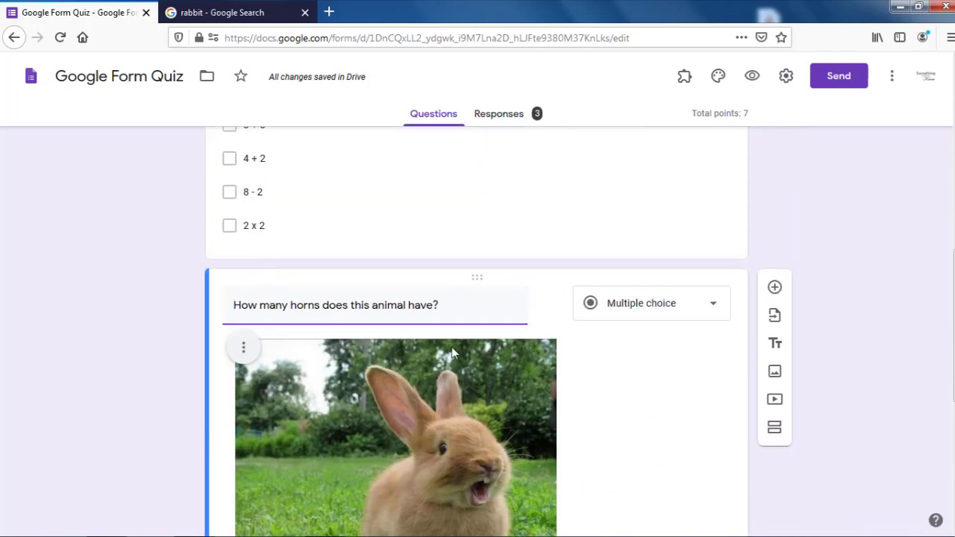
{"action": "scroll", "coordinate": [452, 351], "scroll_direction": "down", "scroll_amount": 5}
- Add a new multiple-choice question below the rabbit question and upload the corona image from the Pictures library into it
{"action": "scroll", "coordinate": [515, 365], "scroll_direction": "up", "scroll_amount": 4}
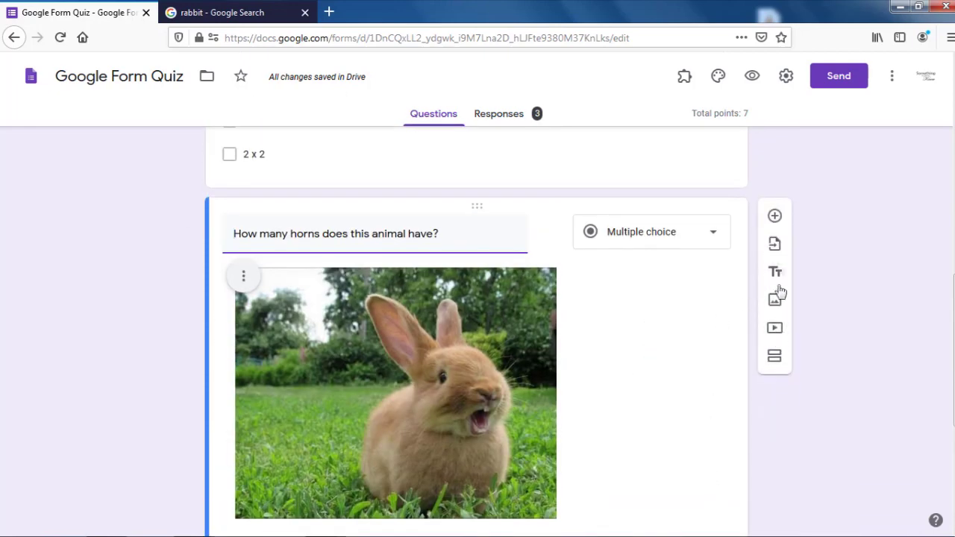
{"action": "left_click", "coordinate": [671, 331]}
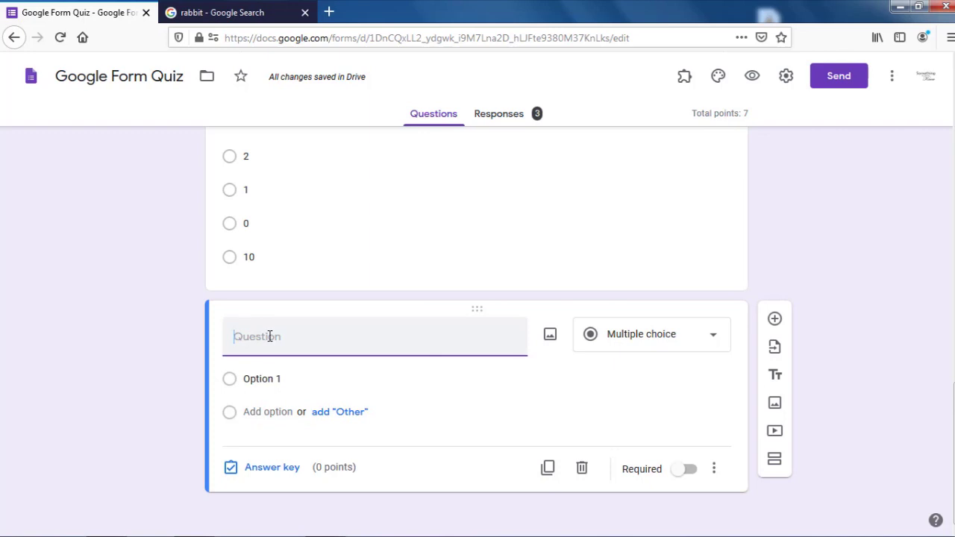
{"action": "left_click", "coordinate": [549, 337]}
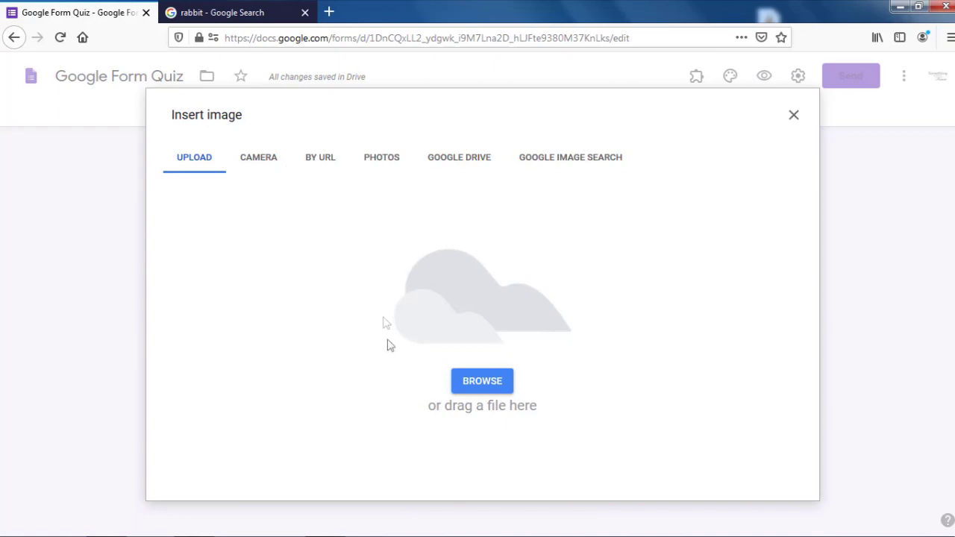
{"action": "left_click", "coordinate": [472, 384]}
{"action": "left_click", "coordinate": [394, 179]}
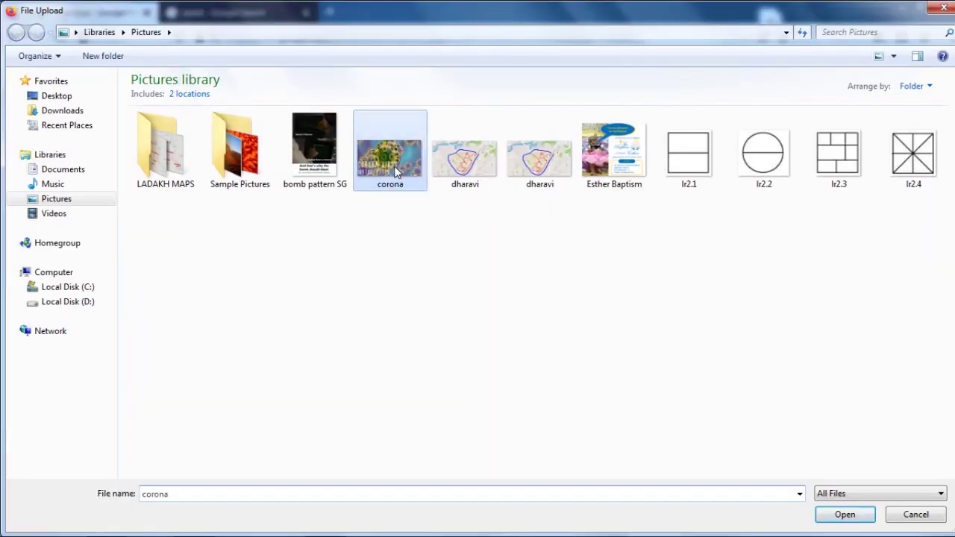
{"action": "left_click", "coordinate": [842, 517]}
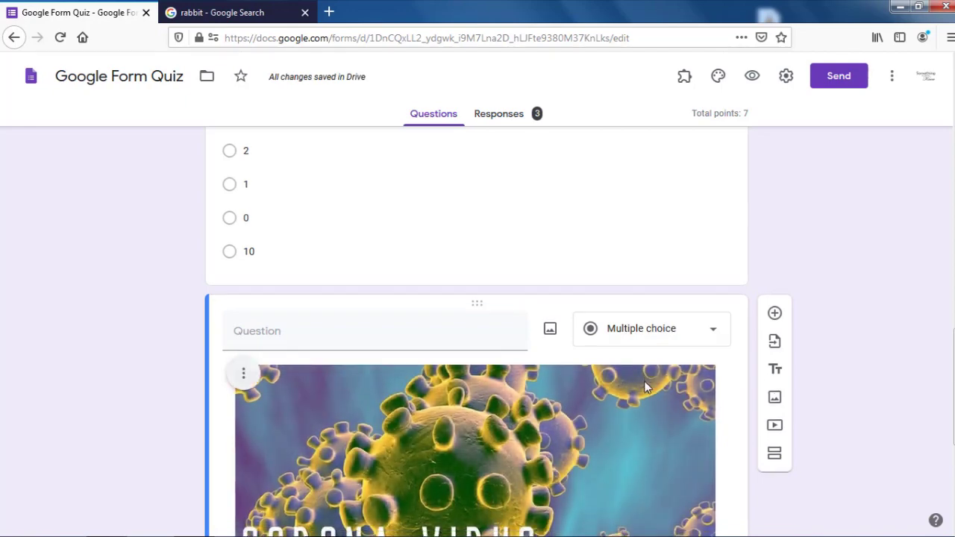
- Enter "How many corona viruses do you see in this picture?" as the question text above the corona virus image
{"action": "scroll", "coordinate": [645, 381], "scroll_direction": "down", "scroll_amount": 3}
{"action": "scroll", "coordinate": [626, 403], "scroll_direction": "up", "scroll_amount": 1}
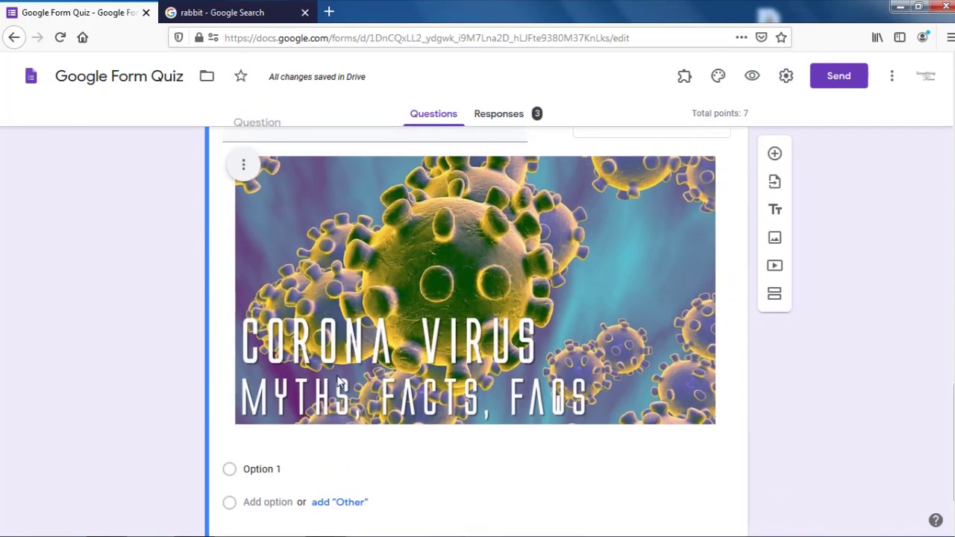
{"action": "scroll", "coordinate": [337, 378], "scroll_direction": "up", "scroll_amount": 2}
{"action": "left_click", "coordinate": [314, 268]}
{"action": "type", "text": "How many corona v"}
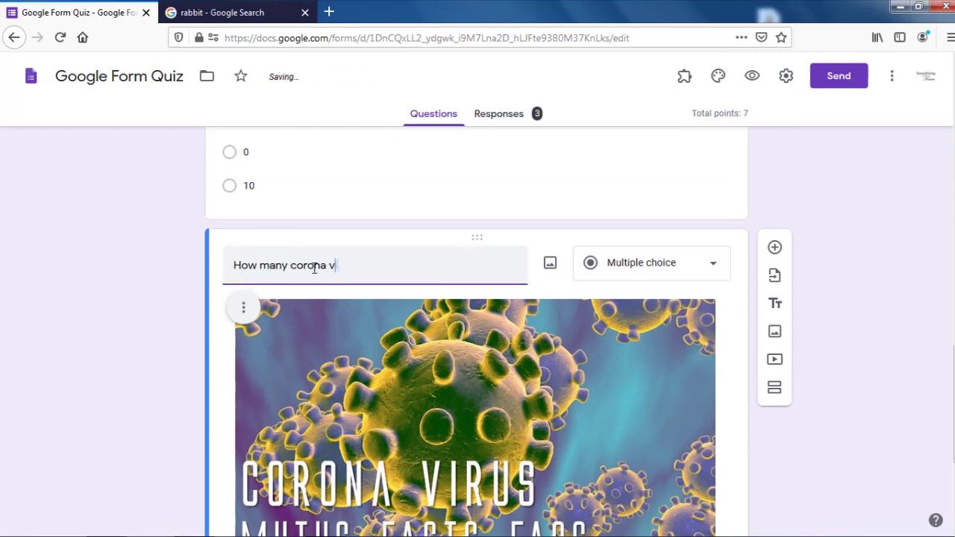
{"action": "type", "text": "iruses do yuo"}
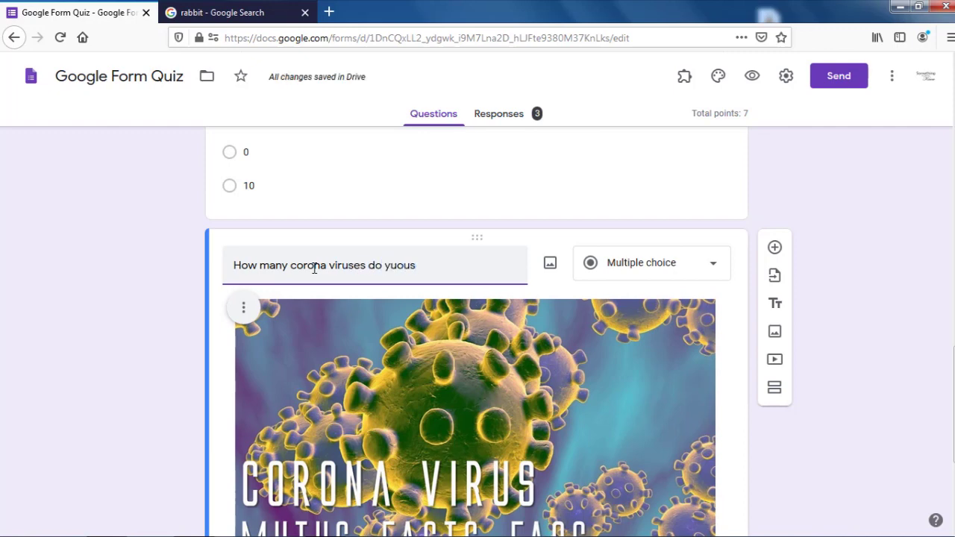
{"action": "key", "text": "BackSpace"}
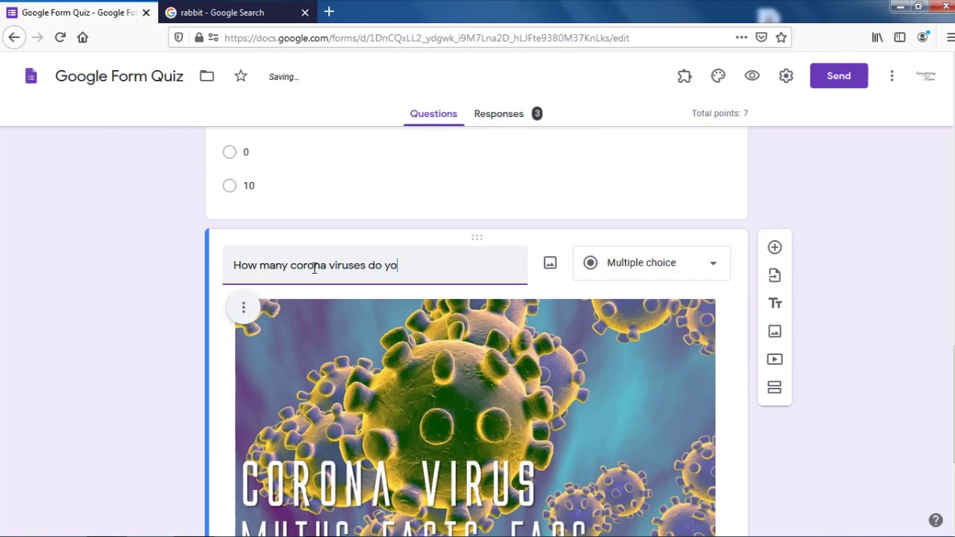
{"action": "type", "text": "p"}
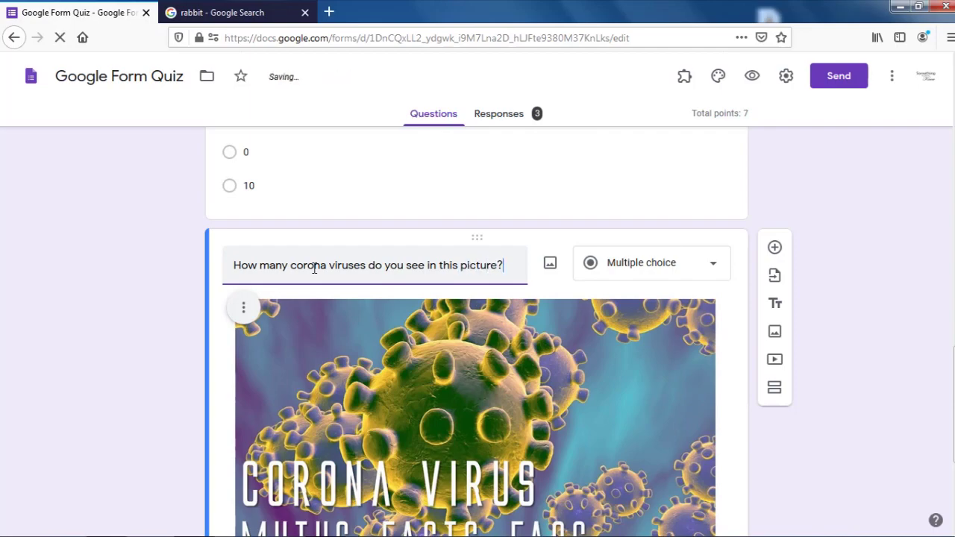
- Set the first answer option of the corona virus question to 20 and add 22 as the second option
{"action": "scroll", "coordinate": [314, 269], "scroll_direction": "down", "scroll_amount": 4}
{"action": "scroll", "coordinate": [304, 272], "scroll_direction": "up", "scroll_amount": 2}
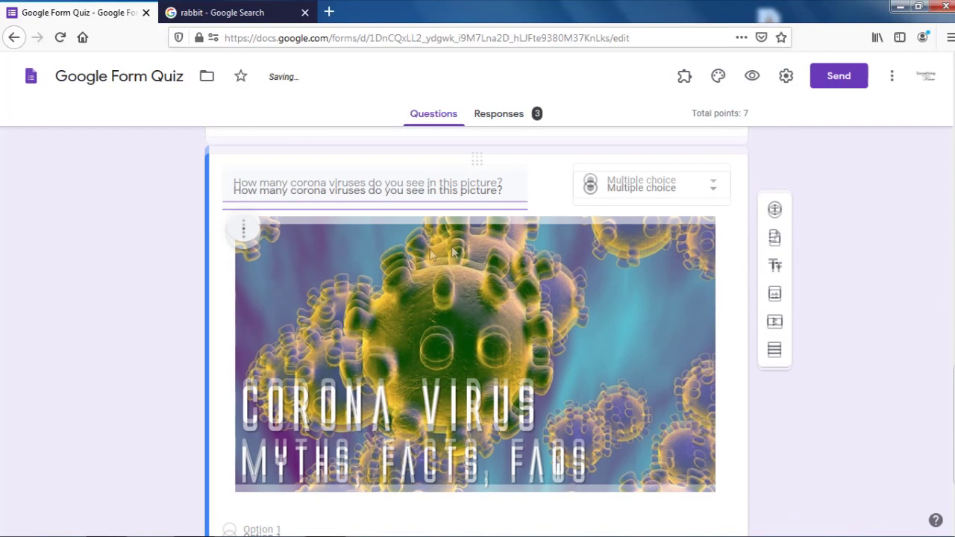
{"action": "scroll", "coordinate": [593, 247], "scroll_direction": "down", "scroll_amount": 1}
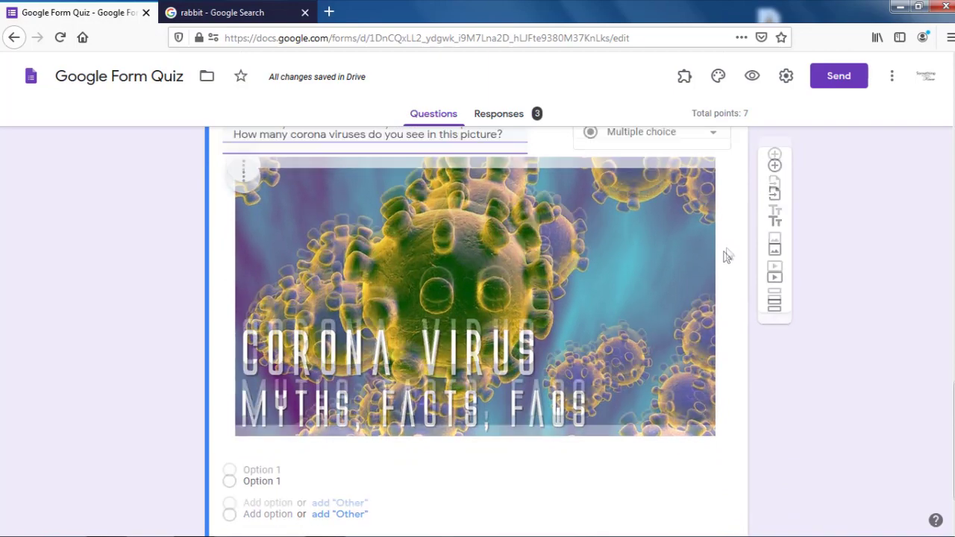
{"action": "scroll", "coordinate": [727, 256], "scroll_direction": "up", "scroll_amount": 2}
{"action": "scroll", "coordinate": [409, 381], "scroll_direction": "down", "scroll_amount": 4}
{"action": "left_click", "coordinate": [321, 393]}
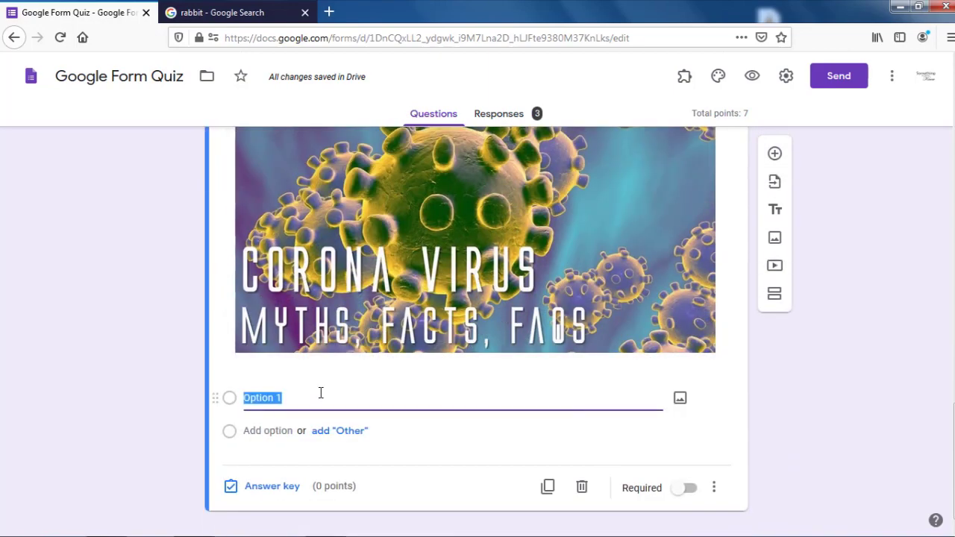
{"action": "scroll", "coordinate": [321, 393], "scroll_direction": "up", "scroll_amount": 1}
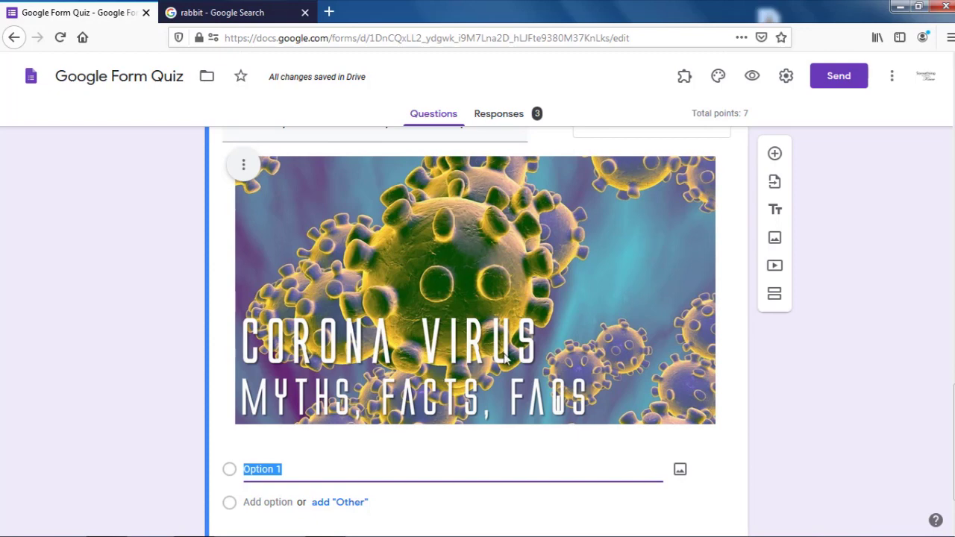
{"action": "scroll", "coordinate": [507, 358], "scroll_direction": "down", "scroll_amount": 1}
{"action": "type", "text": "20"}
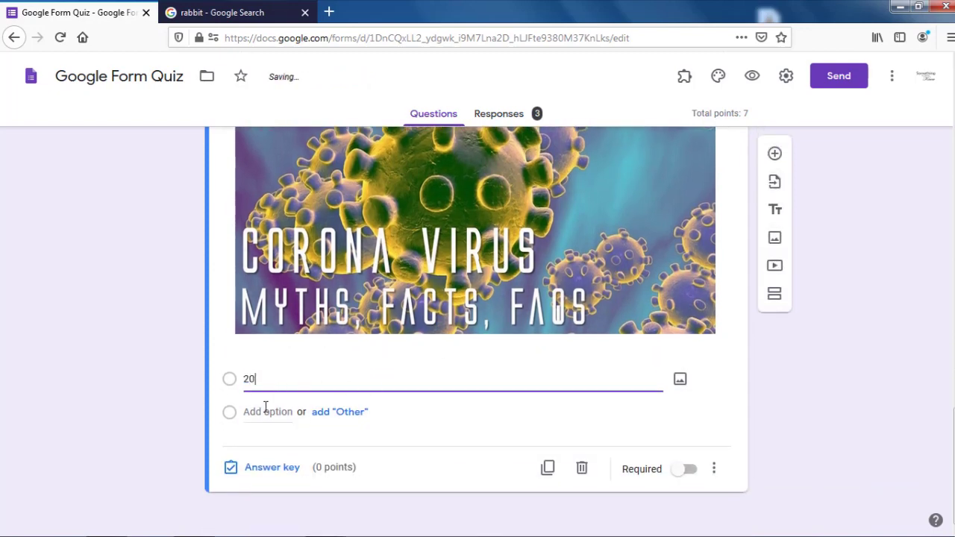
{"action": "left_click", "coordinate": [265, 407]}
{"action": "type", "text": "22"}
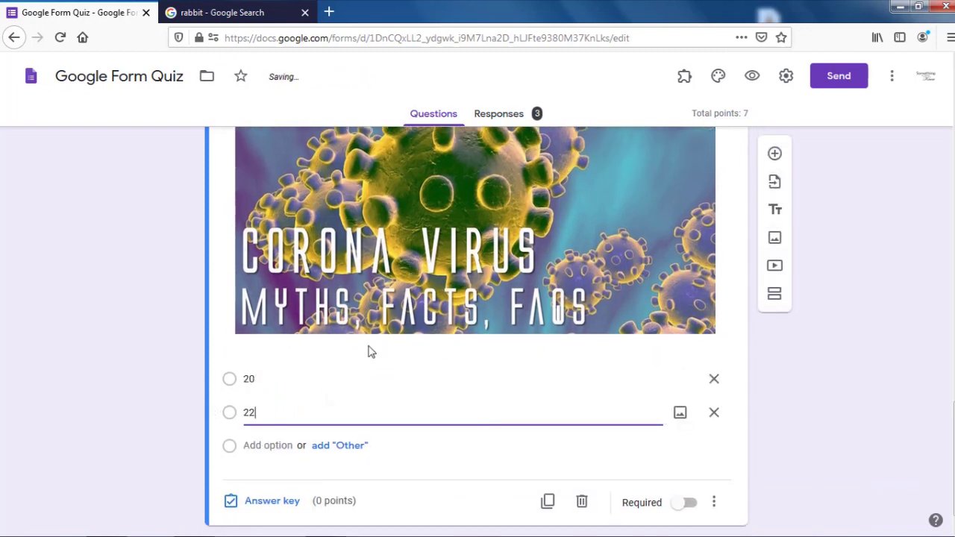
- Add "million" and "none" as the third and fourth answer options of the corona virus question
{"action": "left_click", "coordinate": [260, 445]}
{"action": "type", "text": "million"}
{"action": "left_click", "coordinate": [281, 480]}
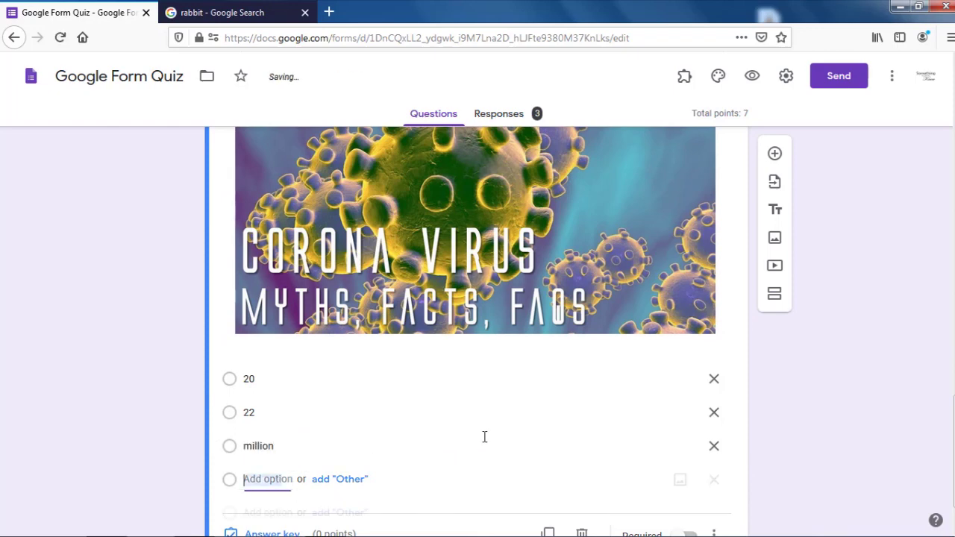
{"action": "type", "text": "none"}
{"action": "scroll", "coordinate": [484, 436], "scroll_direction": "down", "scroll_amount": 2}
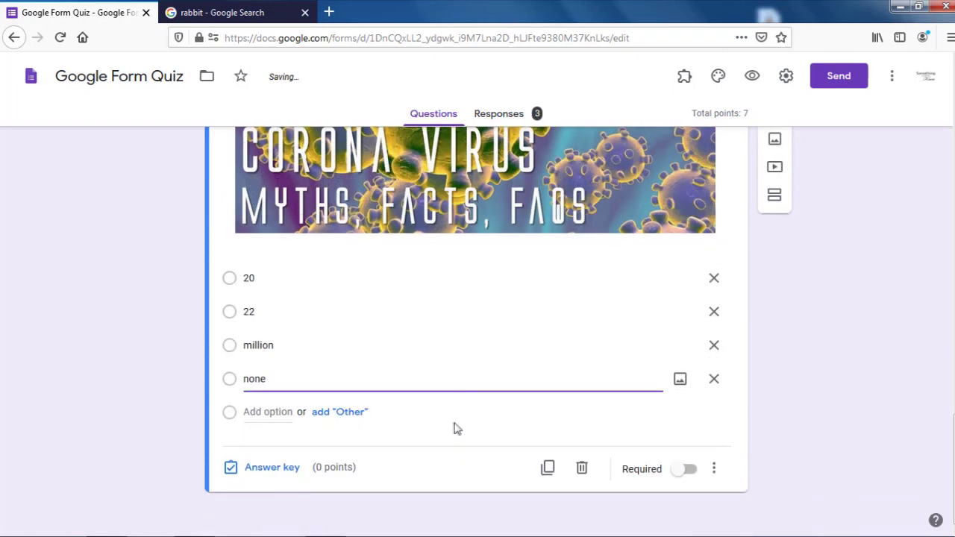
{"action": "type", "text": "e"}
- Mark 20 as the correct answer in the corona virus question's answer key and make the question worth 2 points
{"action": "left_click", "coordinate": [270, 467]}
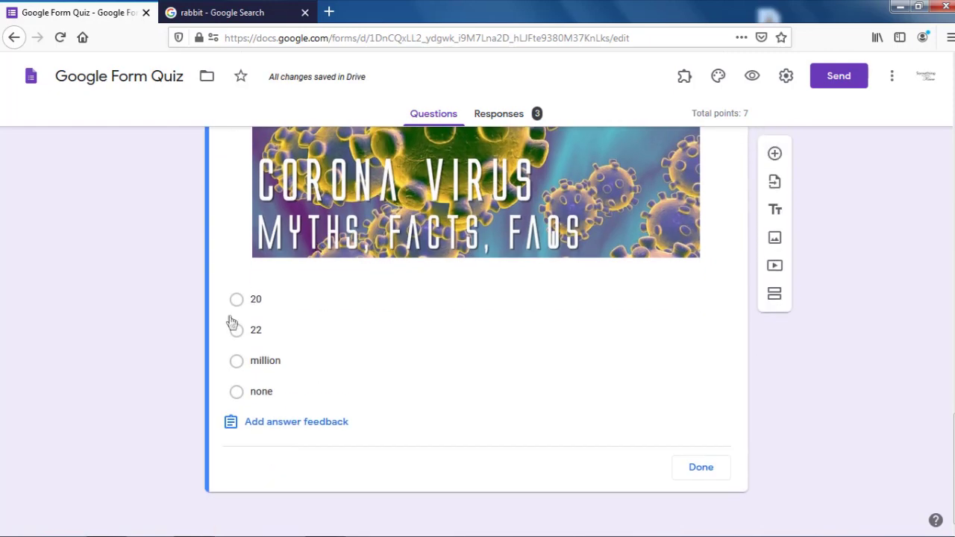
{"action": "left_click", "coordinate": [236, 307]}
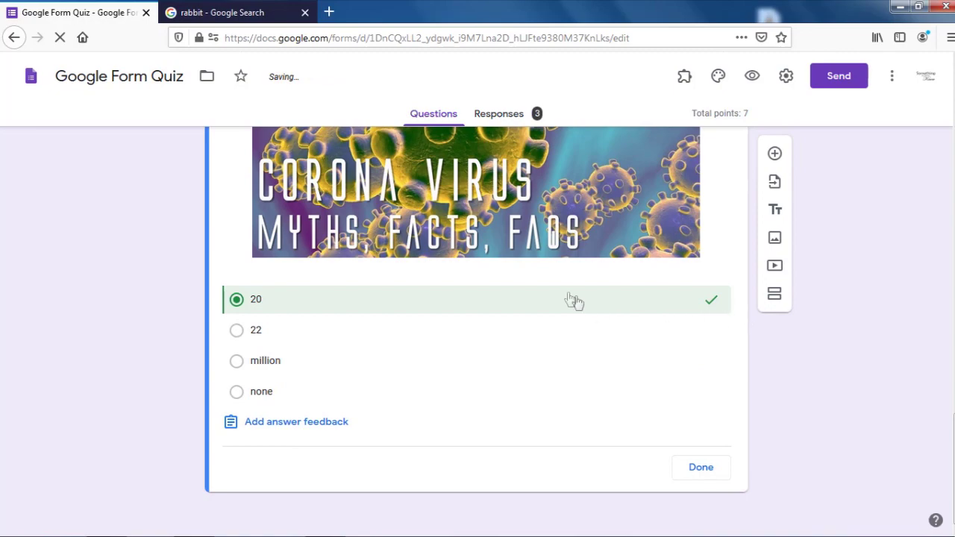
{"action": "scroll", "coordinate": [693, 295], "scroll_direction": "up", "scroll_amount": 3}
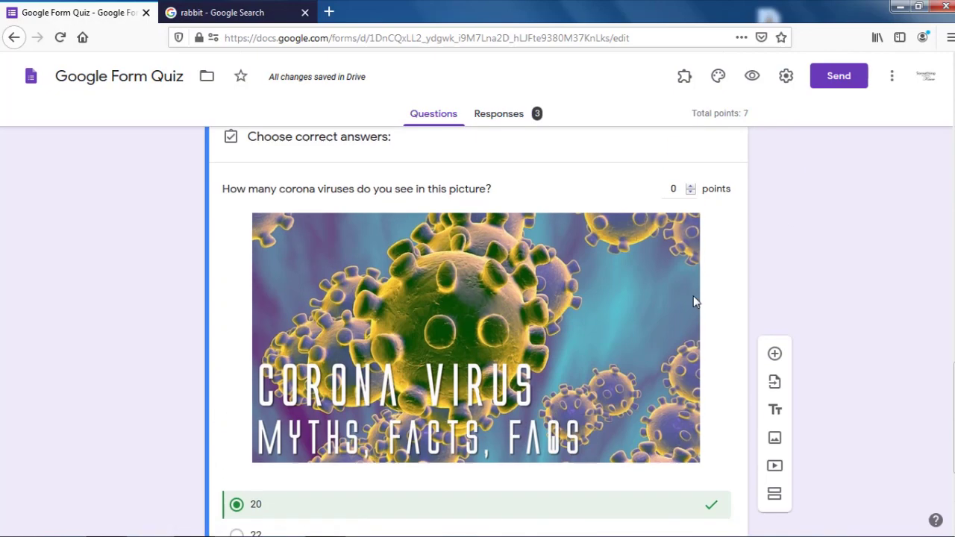
{"action": "left_click", "coordinate": [692, 195]}
{"action": "left_click", "coordinate": [691, 196]}
{"action": "scroll", "coordinate": [599, 470], "scroll_direction": "down", "scroll_amount": 4}
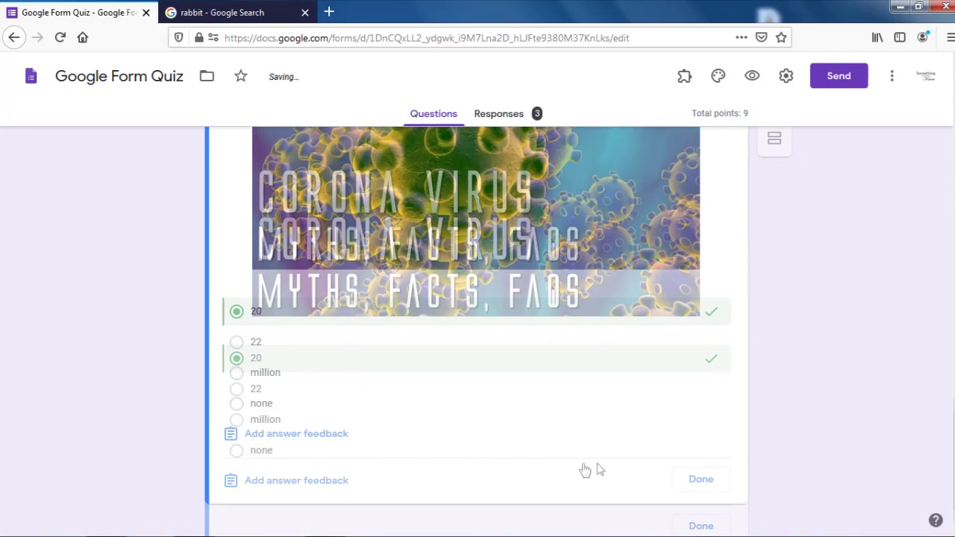
{"action": "left_click", "coordinate": [697, 471]}
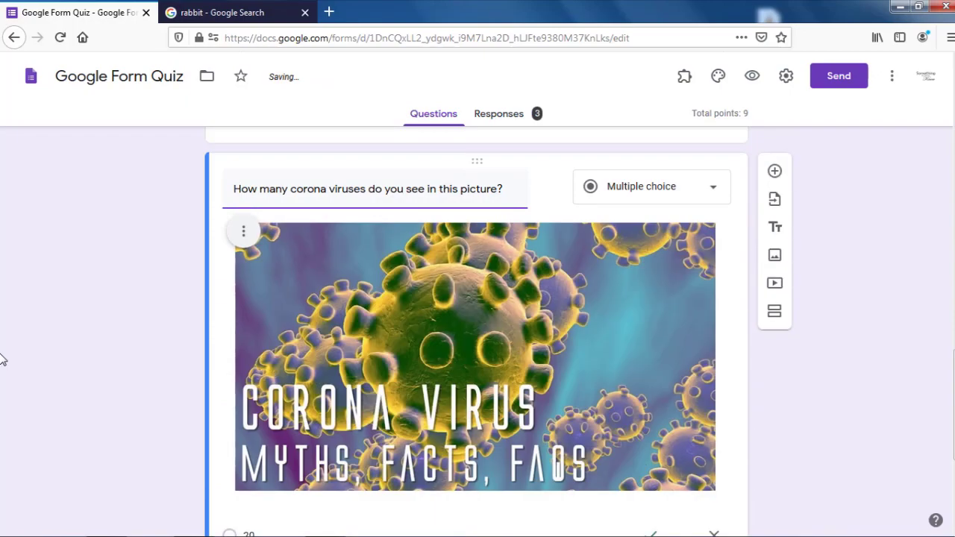
- Add a new blank multiple-choice question below the corona virus question
{"action": "scroll", "coordinate": [288, 359], "scroll_direction": "up", "scroll_amount": 5}
{"action": "left_click", "coordinate": [288, 358]}
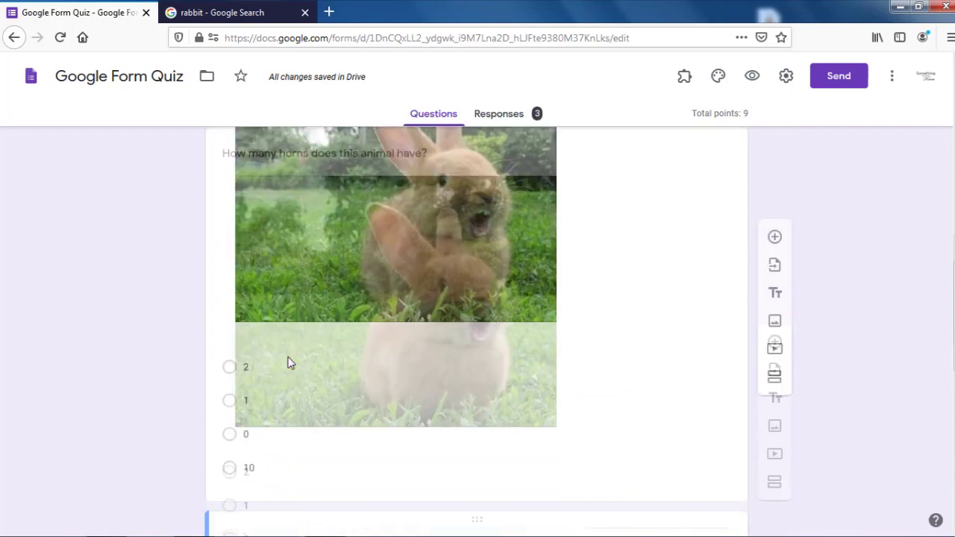
{"action": "scroll", "coordinate": [287, 356], "scroll_direction": "down", "scroll_amount": 9}
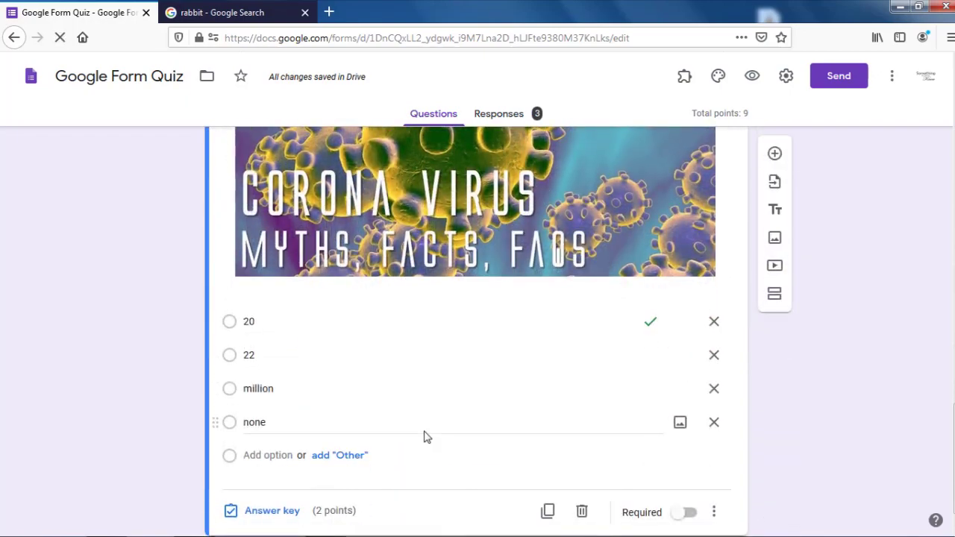
{"action": "scroll", "coordinate": [424, 410], "scroll_direction": "down", "scroll_amount": 1}
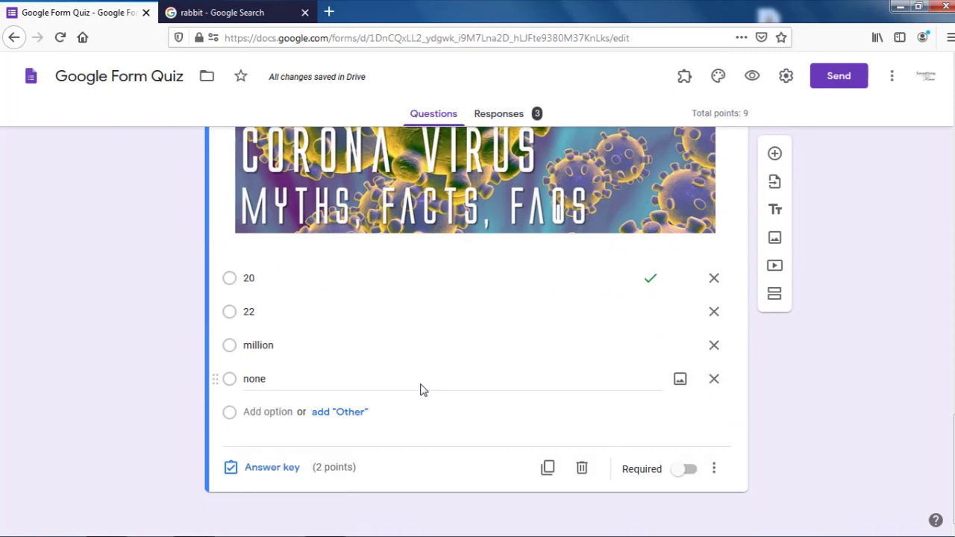
{"action": "left_click", "coordinate": [774, 153]}
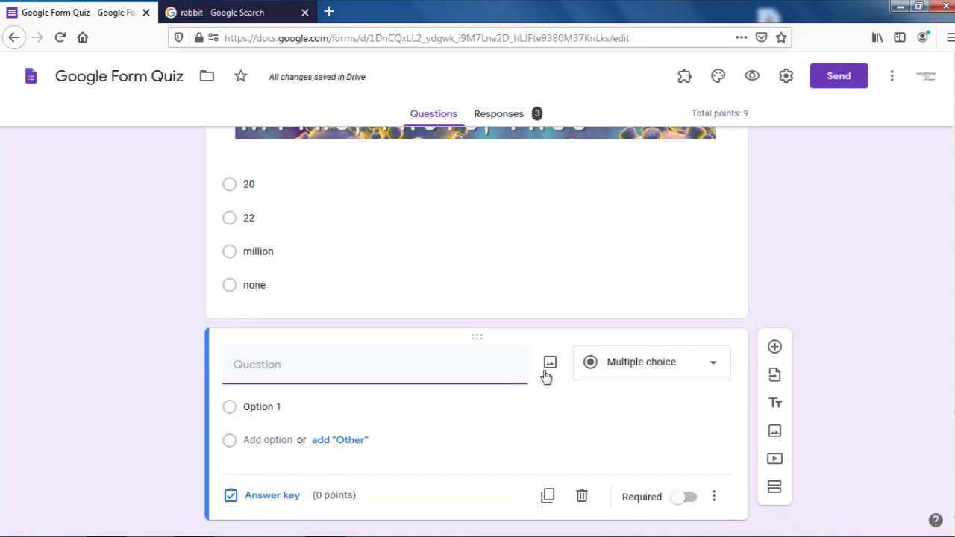
- Search Google for "road" and copy the image address of the Collins Dictionary road picture for the blank question
{"action": "left_click", "coordinate": [550, 363]}
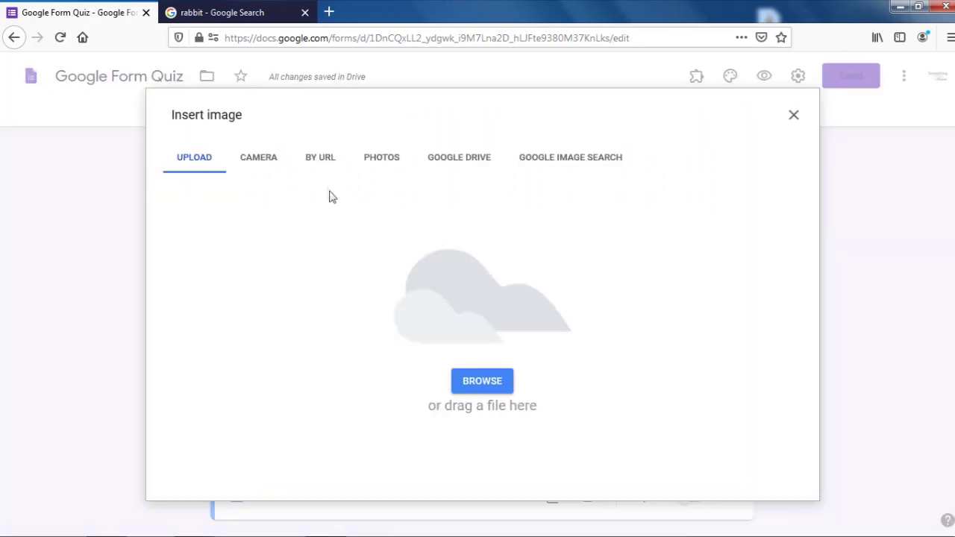
{"action": "left_click", "coordinate": [224, 12]}
{"action": "left_click", "coordinate": [276, 35]}
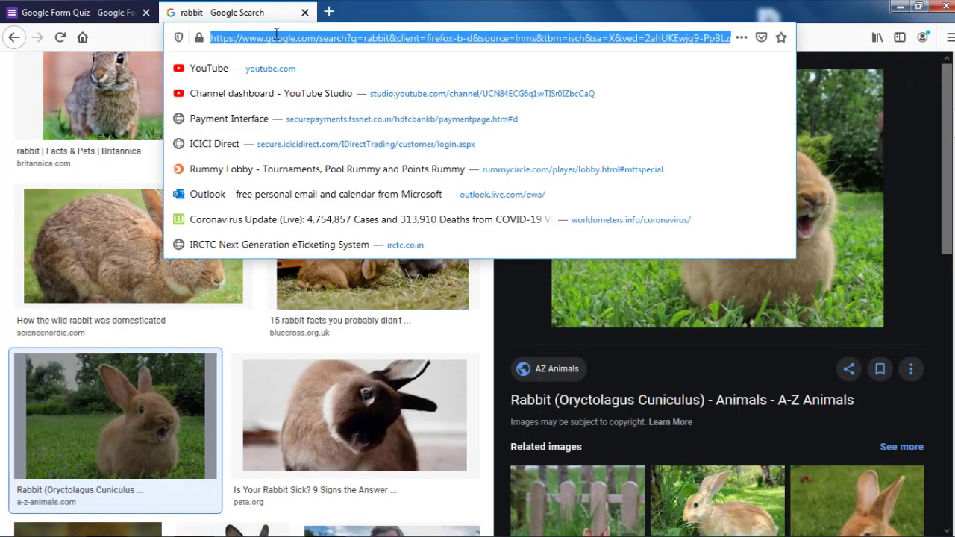
{"action": "type", "text": "road"}
{"action": "key", "text": "Return"}
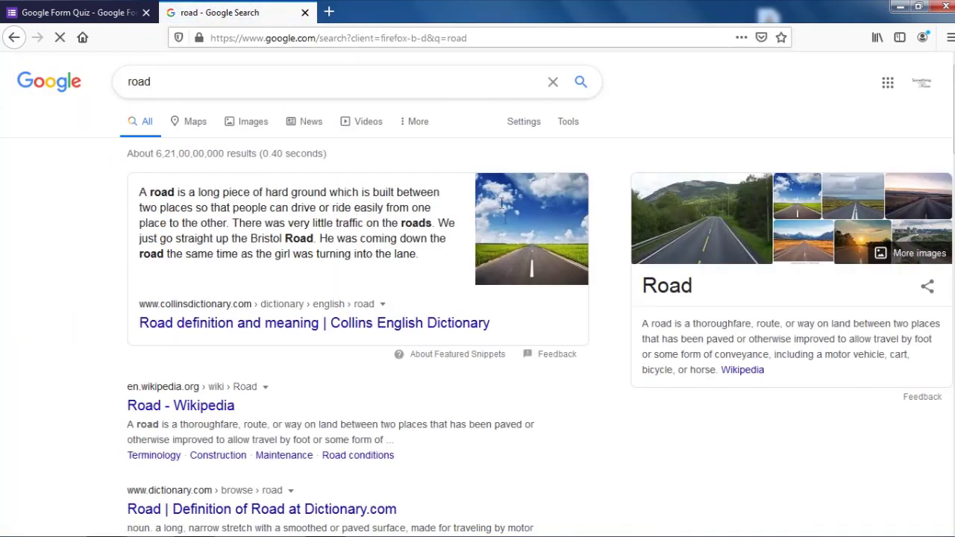
{"action": "left_click", "coordinate": [548, 248]}
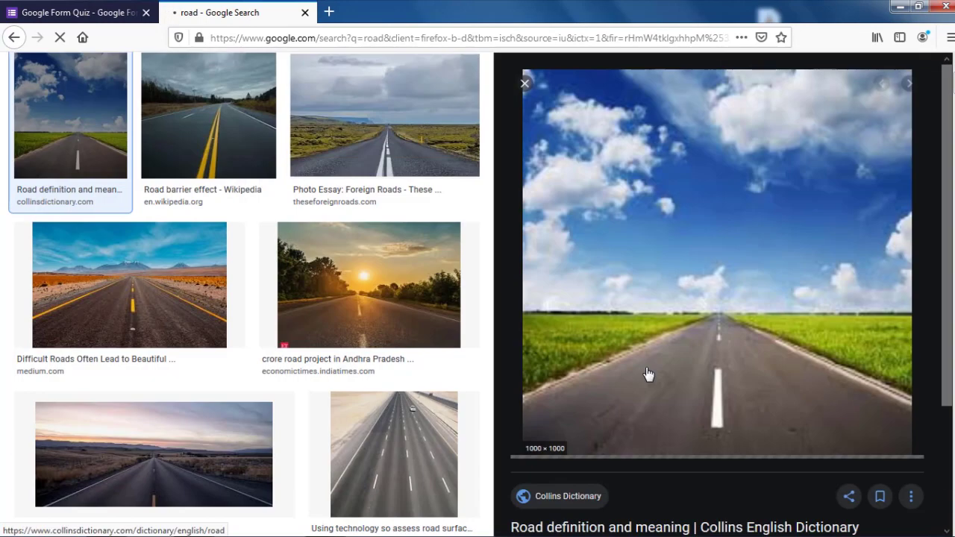
{"action": "right_click", "coordinate": [739, 250]}
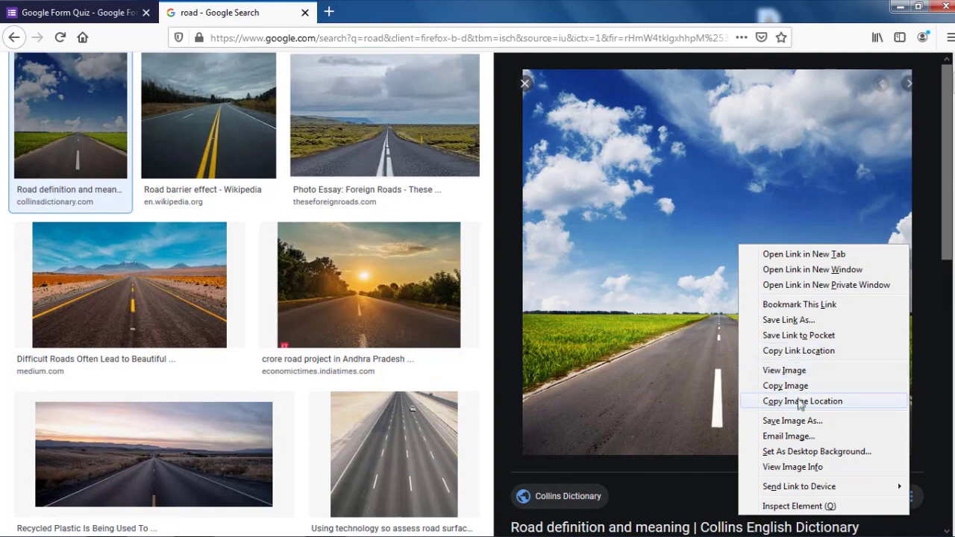
{"action": "left_click", "coordinate": [813, 407]}
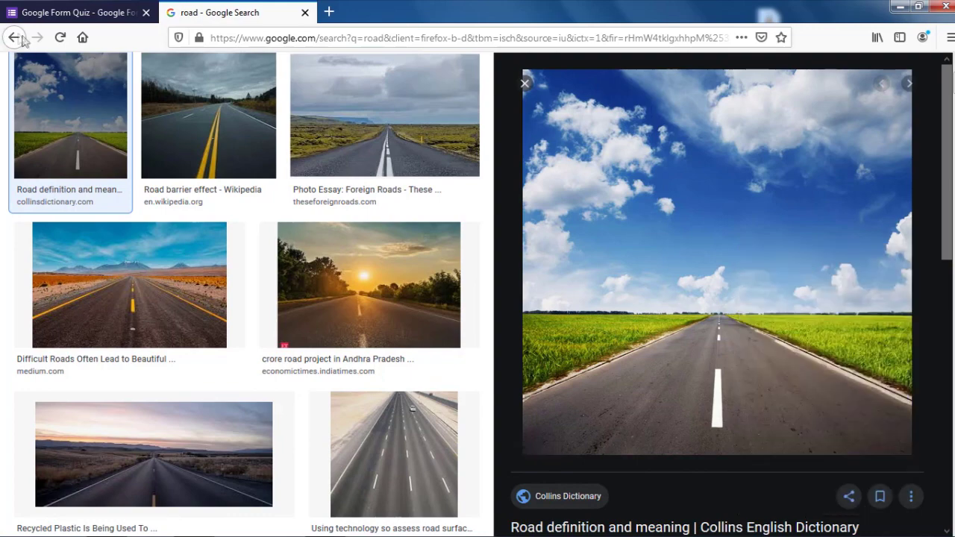
- Insert the road picture into the blank question using the copied image URL
{"action": "left_click", "coordinate": [74, 12]}
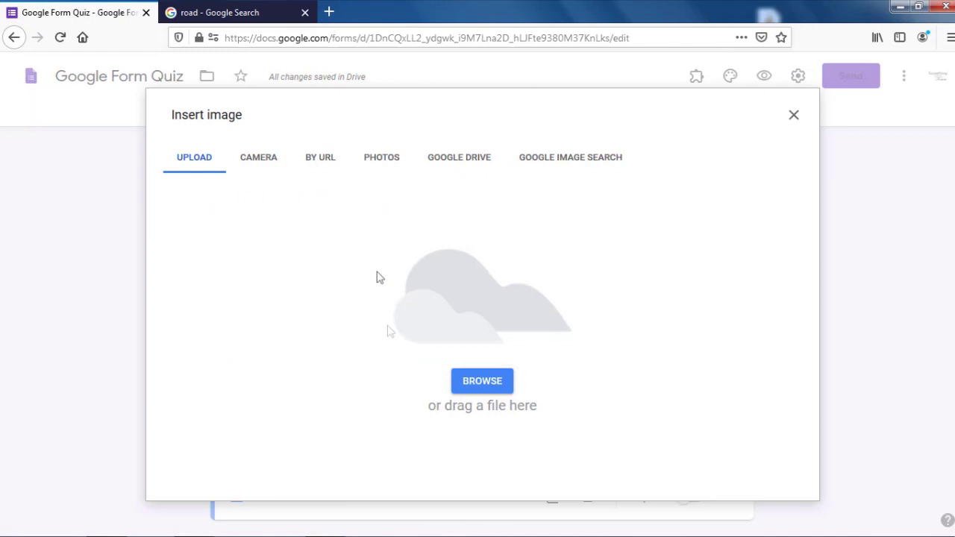
{"action": "left_click", "coordinate": [322, 161]}
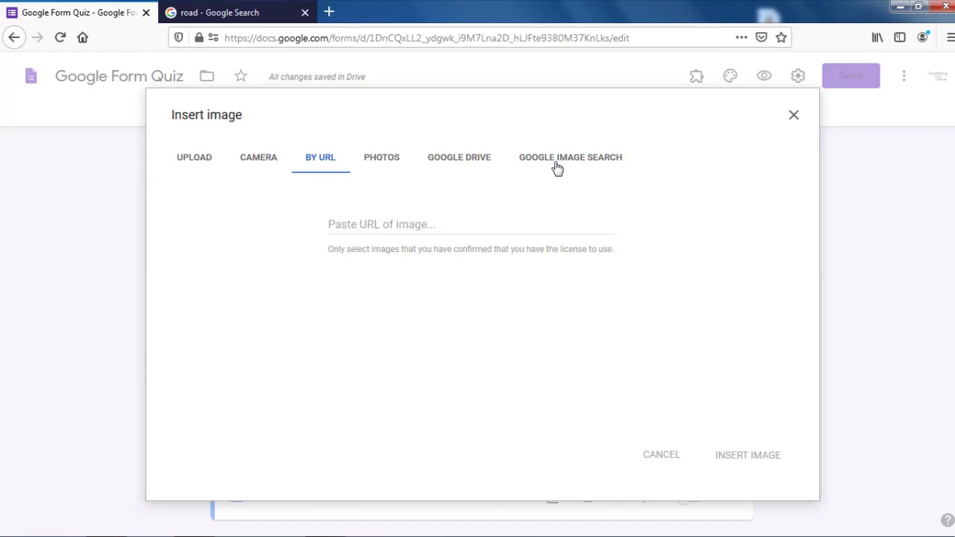
{"action": "left_click", "coordinate": [393, 227]}
{"action": "key", "text": "ctrl+v"}
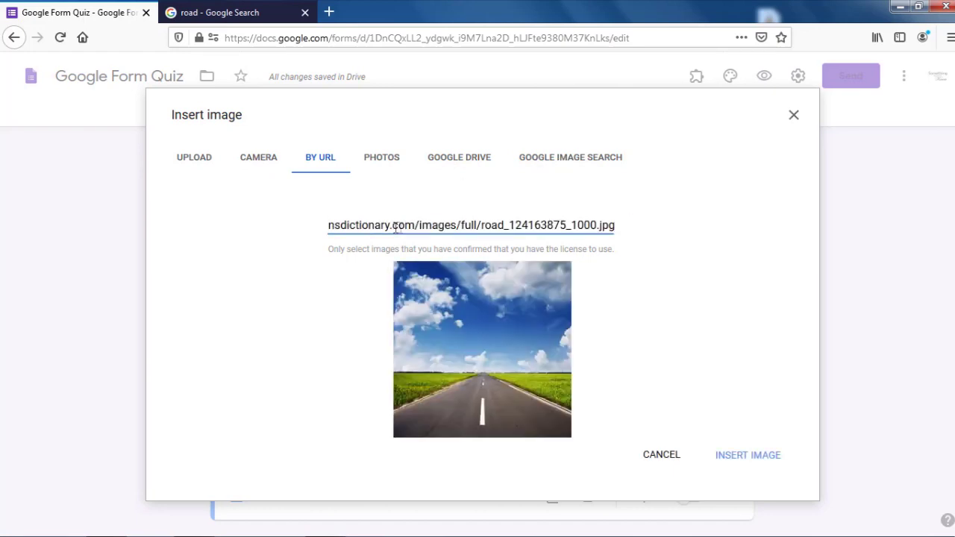
{"action": "left_click", "coordinate": [740, 458]}
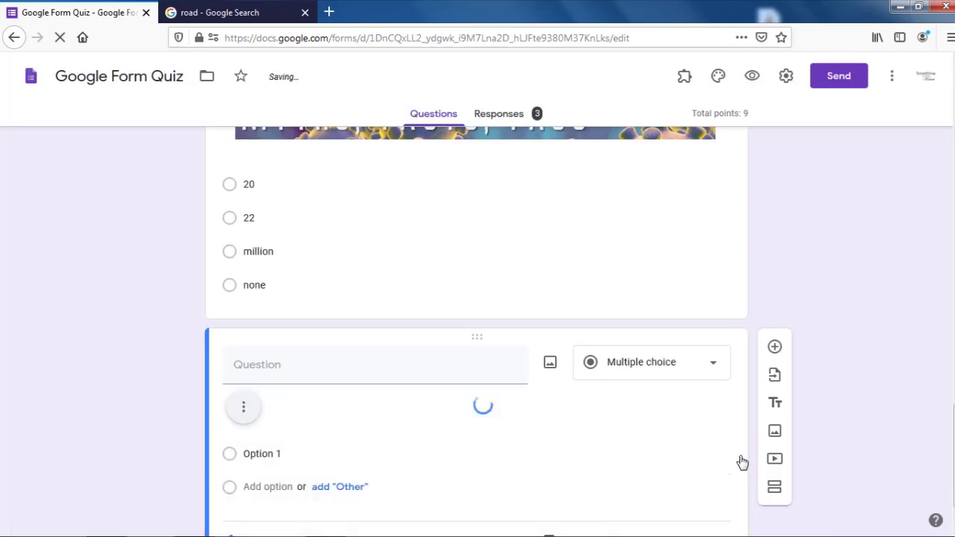
- Shrink the road image in the new question to roughly a third of its inserted width
{"action": "scroll", "coordinate": [574, 387], "scroll_direction": "down", "scroll_amount": 3}
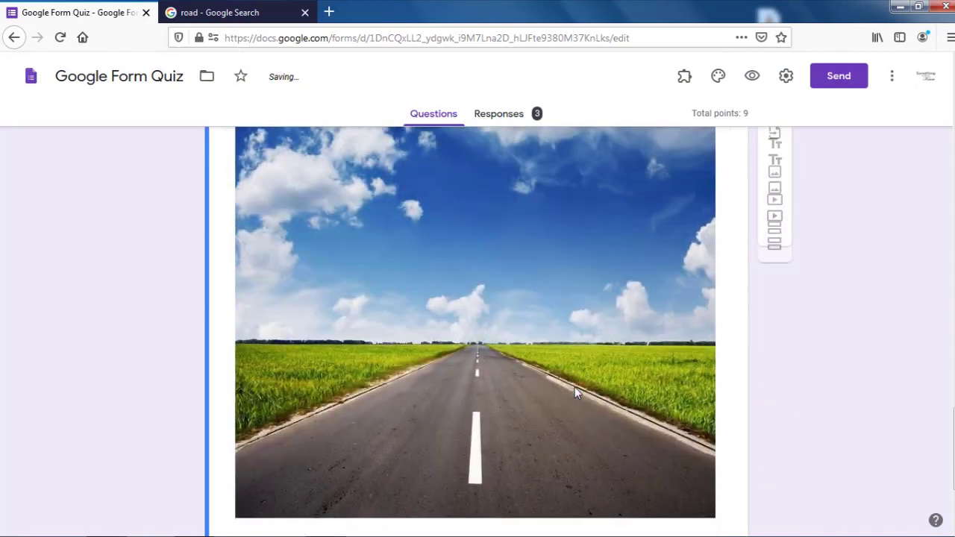
{"action": "scroll", "coordinate": [560, 401], "scroll_direction": "down", "scroll_amount": 3}
{"action": "scroll", "coordinate": [447, 335], "scroll_direction": "up", "scroll_amount": 3}
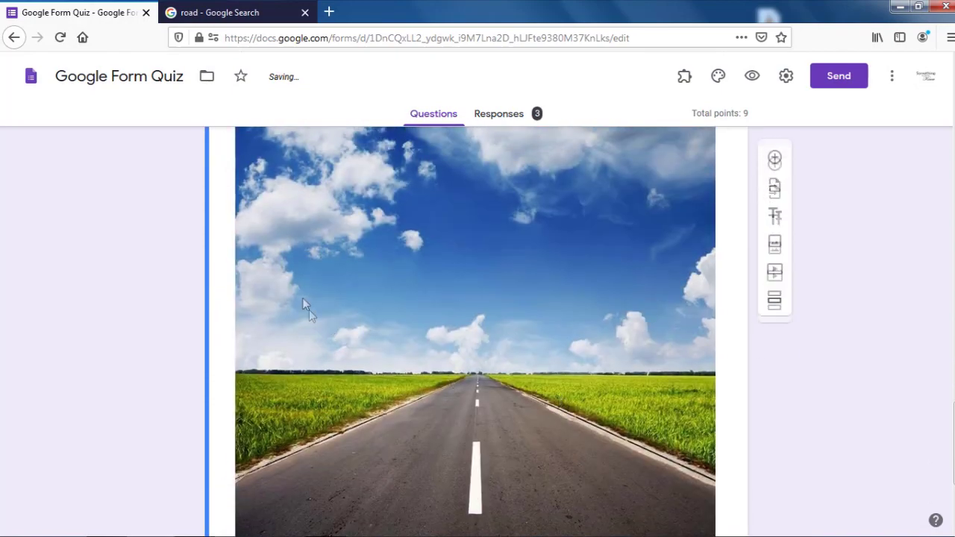
{"action": "scroll", "coordinate": [614, 323], "scroll_direction": "down", "scroll_amount": 2}
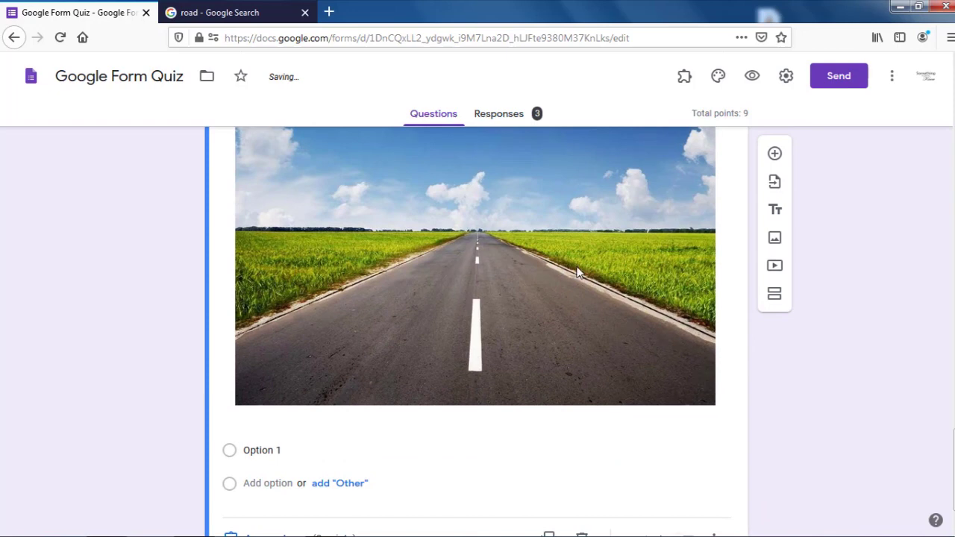
{"action": "left_click", "coordinate": [538, 258]}
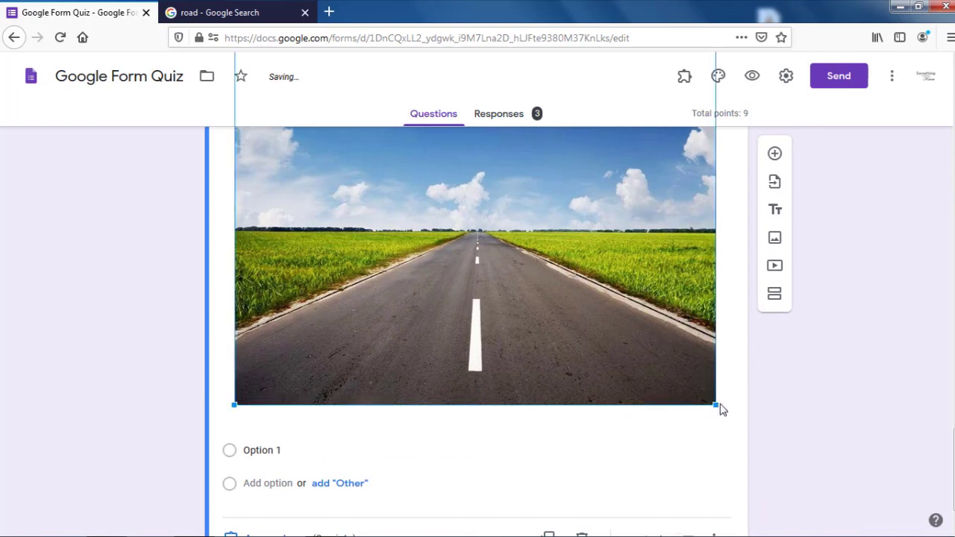
{"action": "left_click_drag", "start_coordinate": [715, 405], "coordinate": [418, 206]}
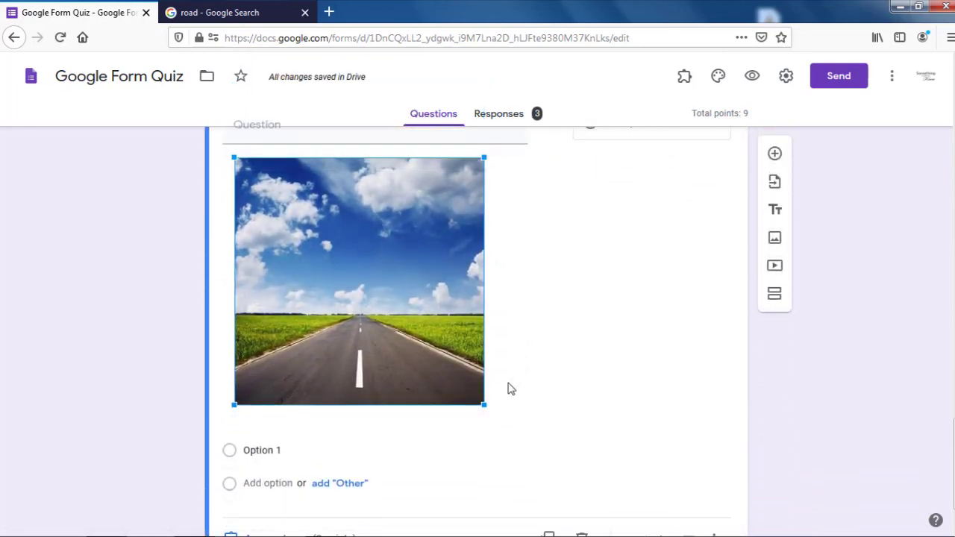
{"action": "left_click_drag", "start_coordinate": [484, 407], "coordinate": [464, 392]}
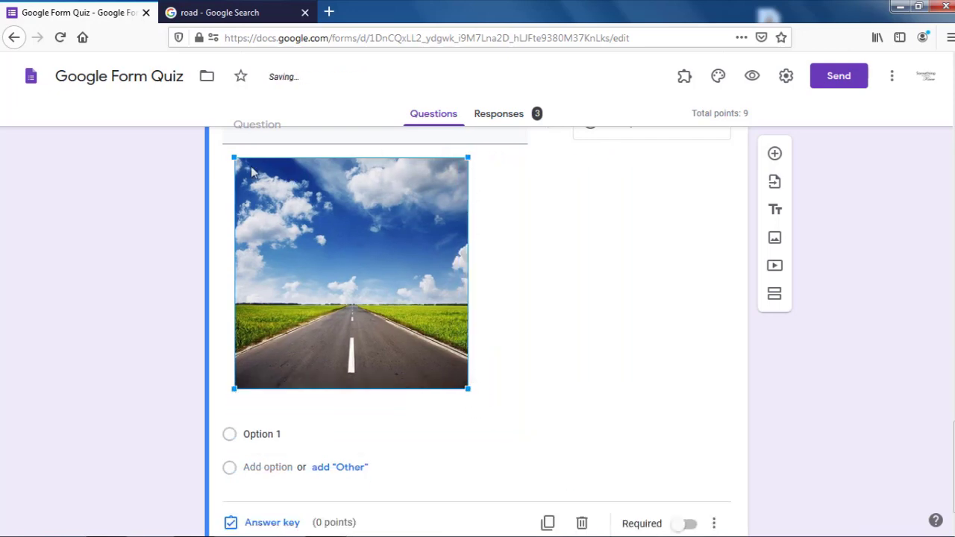
{"action": "left_click_drag", "start_coordinate": [234, 158], "coordinate": [296, 218]}
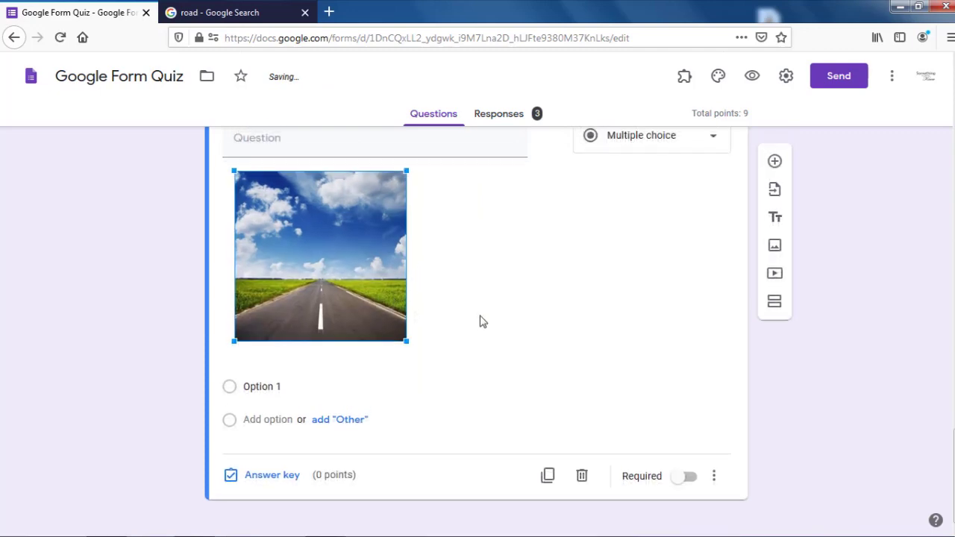
- Center-align the road image within the new question
{"action": "scroll", "coordinate": [462, 314], "scroll_direction": "up", "scroll_amount": 2}
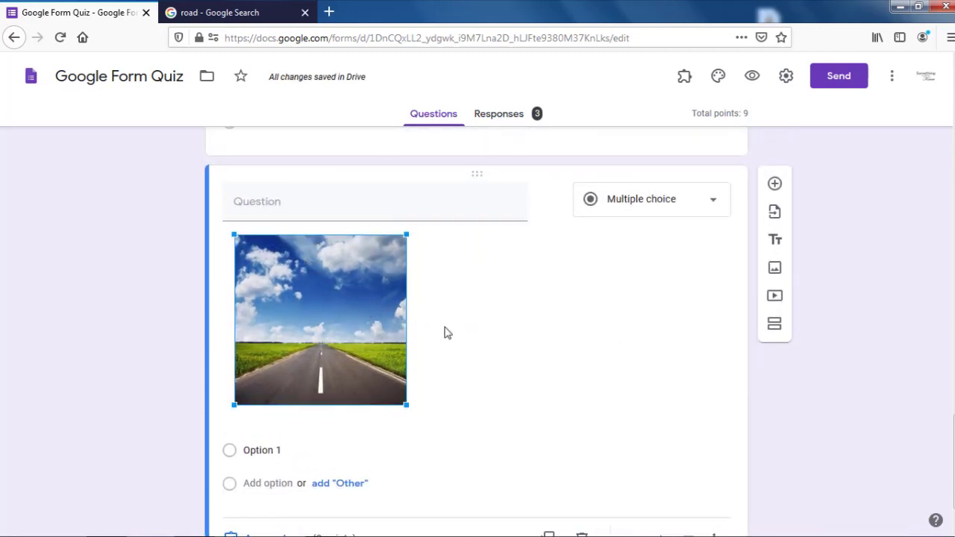
{"action": "left_click", "coordinate": [514, 325]}
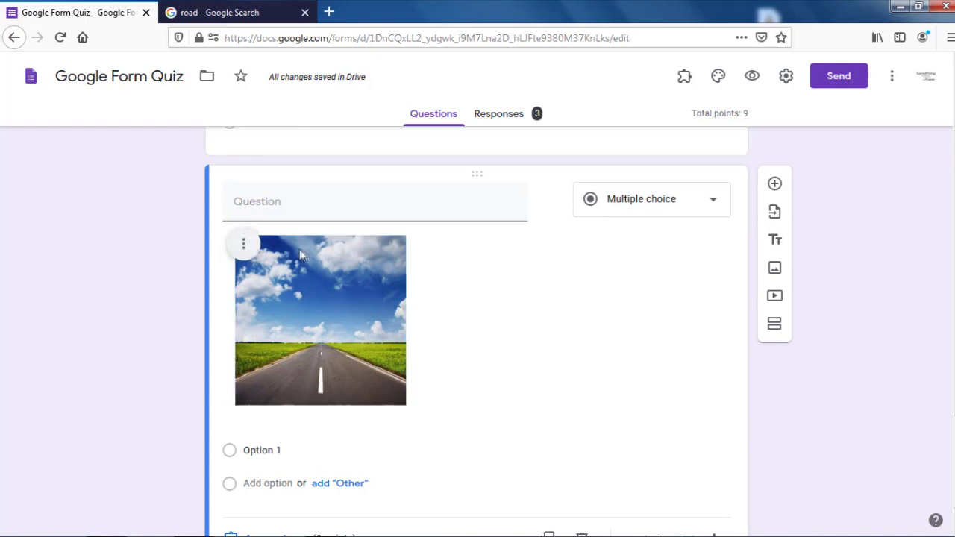
{"action": "left_click", "coordinate": [243, 249]}
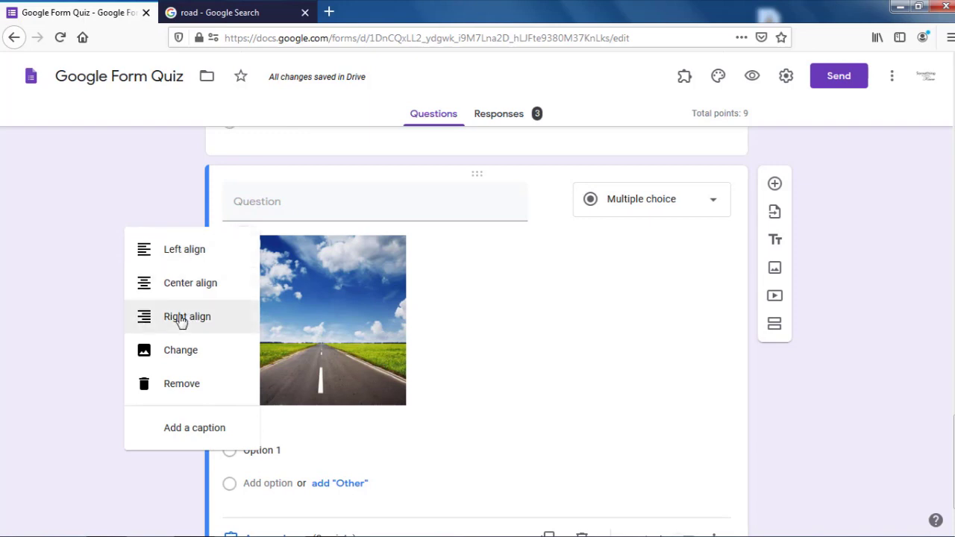
{"action": "left_click", "coordinate": [183, 287]}
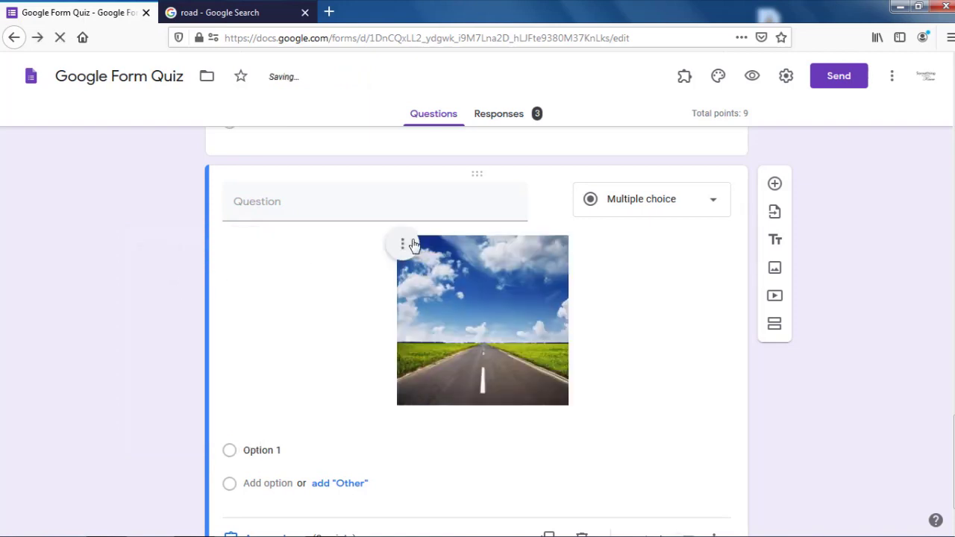
{"action": "left_click", "coordinate": [403, 245]}
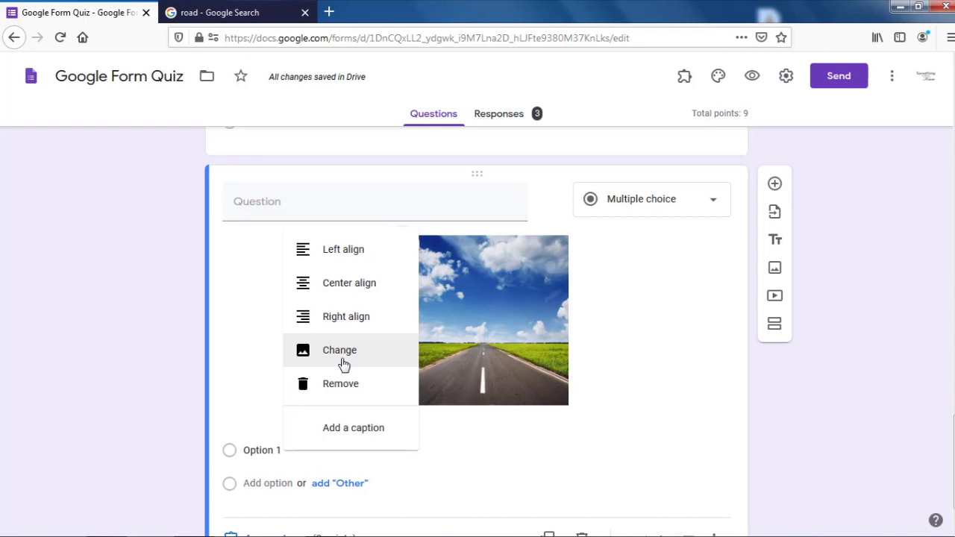
{"action": "left_click", "coordinate": [343, 364]}
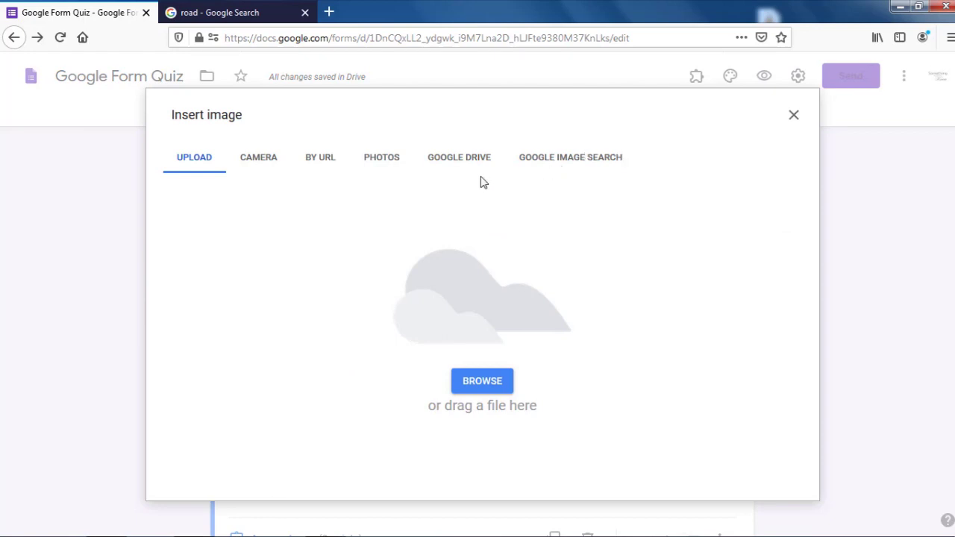
{"action": "left_click", "coordinate": [794, 118]}
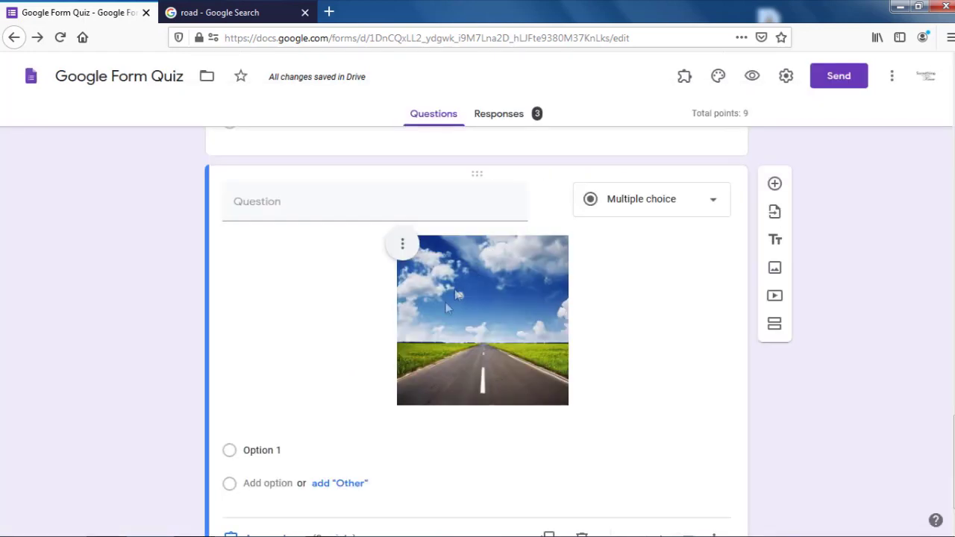
- Add the caption "A Fantastic Landscape." to the road image
{"action": "left_click", "coordinate": [403, 246]}
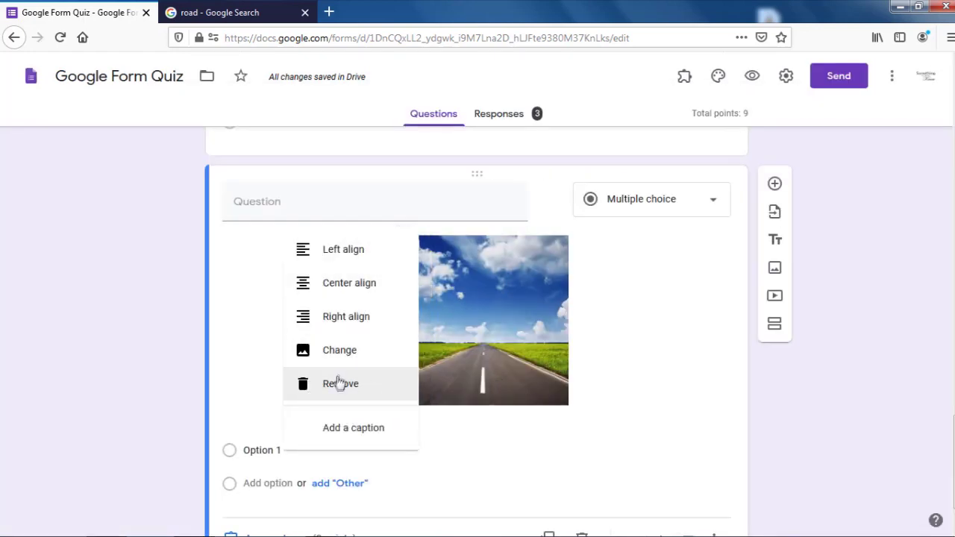
{"action": "left_click", "coordinate": [345, 433]}
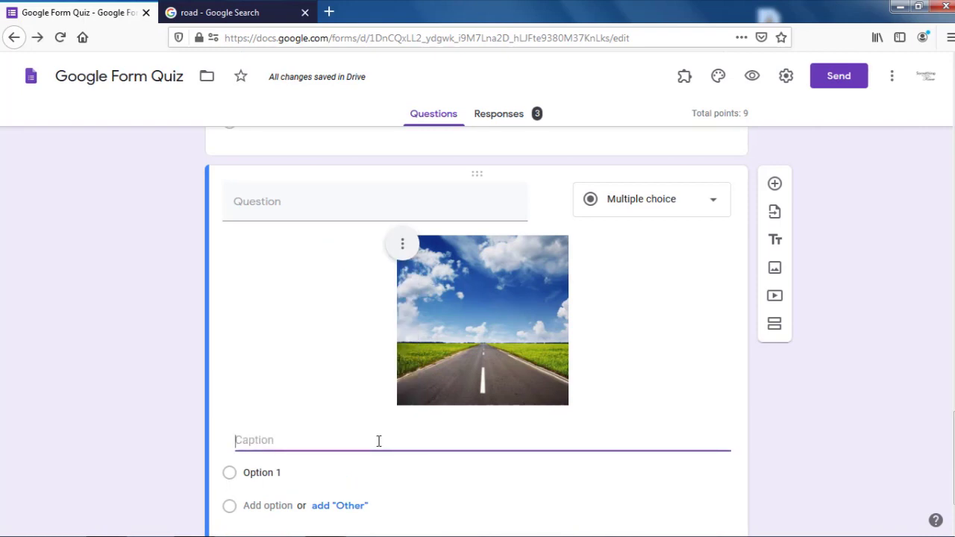
{"action": "type", "text": "A Fantstic"}
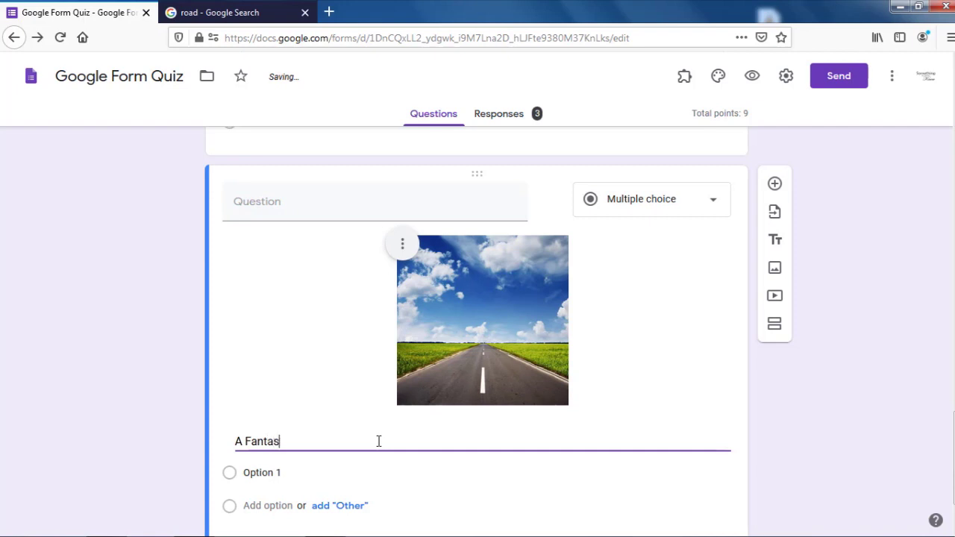
{"action": "type", "text": "c Landsca"}
{"action": "key", "text": "BackSpace"}
{"action": "key", "text": "BackSpace"}
{"action": "type", "text": "cape."}
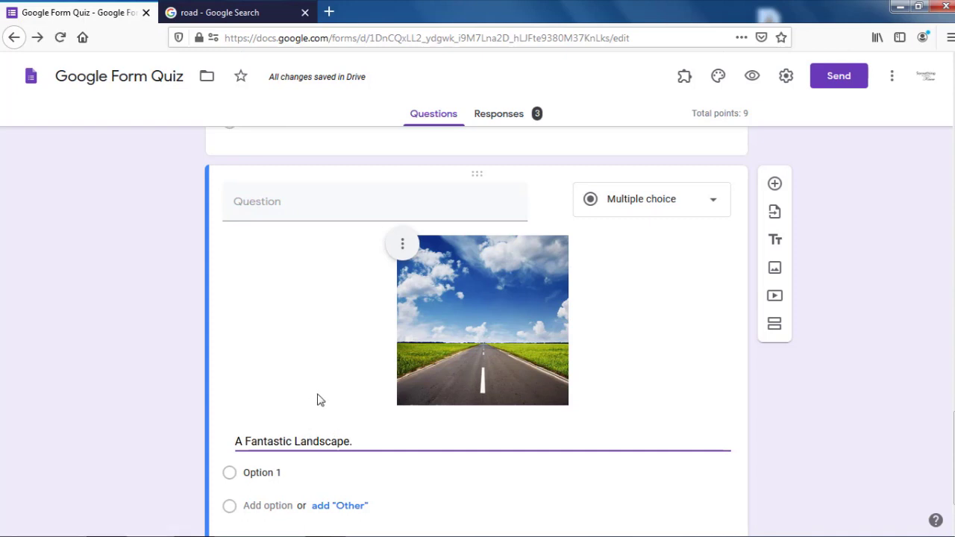
- Enter "What all do you see in this picture?" as the question text above the road image
{"action": "left_click", "coordinate": [319, 204]}
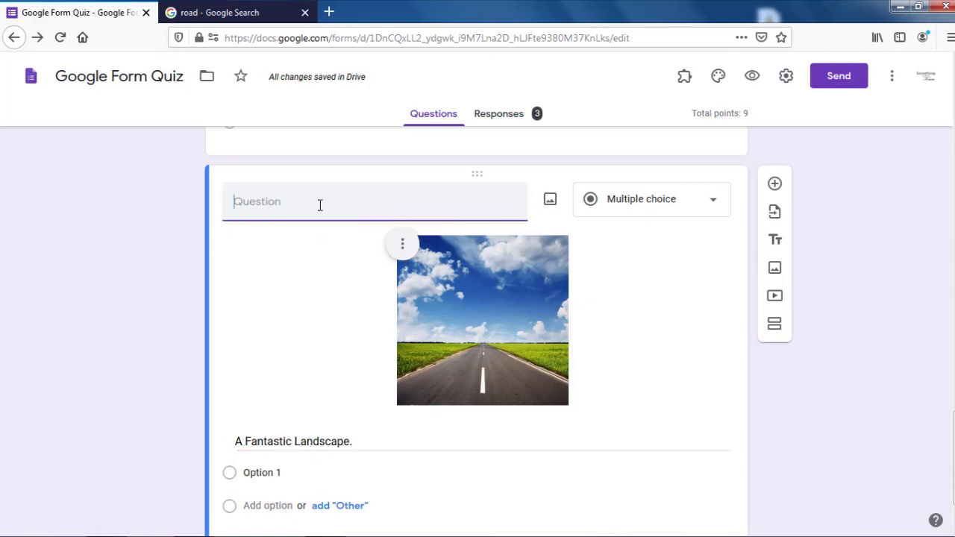
{"action": "type", "text": "What all do you see"}
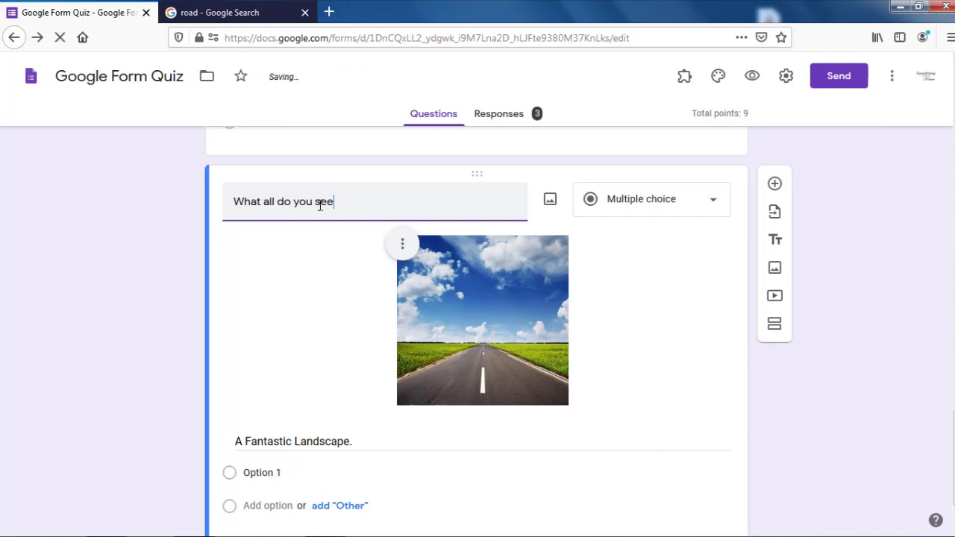
{"action": "type", "text": " in this picture?"}
{"action": "left_click", "coordinate": [330, 315]}
- Change the road picture question's type from multiple choice to Checkboxes
{"action": "scroll", "coordinate": [351, 358], "scroll_direction": "down", "scroll_amount": 2}
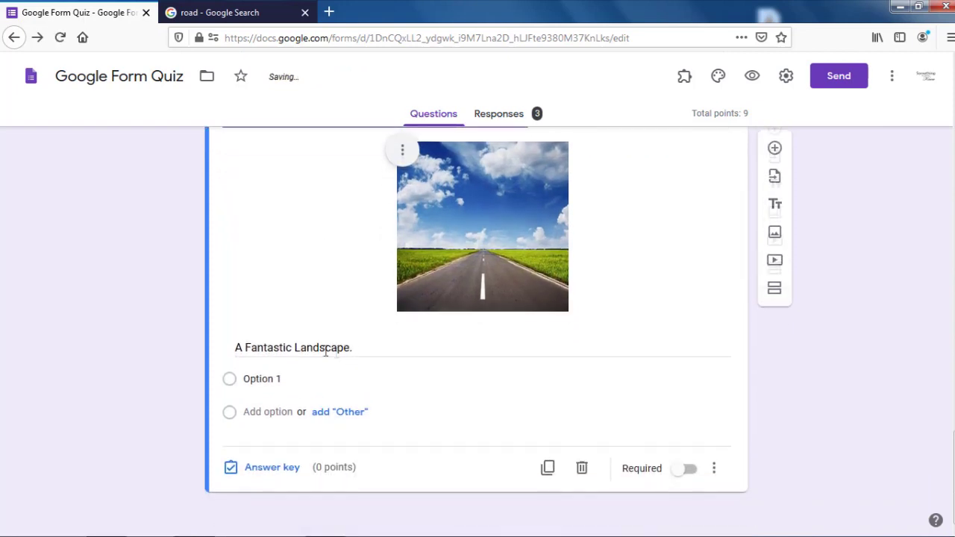
{"action": "scroll", "coordinate": [594, 337], "scroll_direction": "up", "scroll_amount": 3}
{"action": "left_click", "coordinate": [684, 328]}
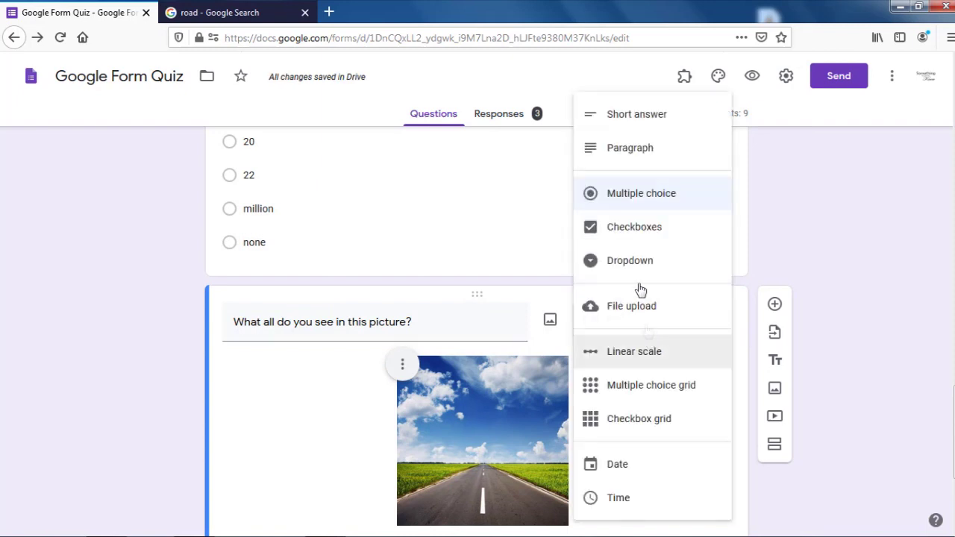
{"action": "left_click", "coordinate": [655, 236]}
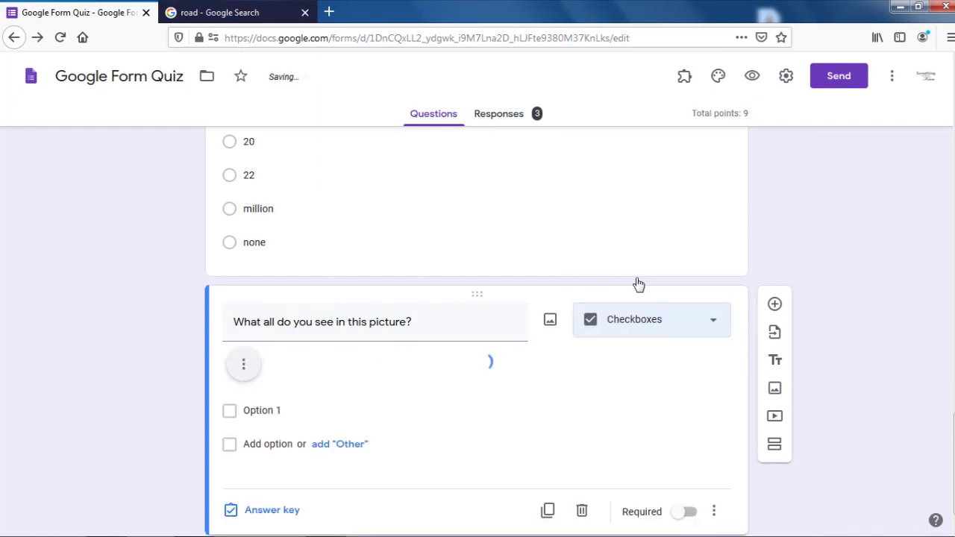
- Enter the answer options Road, Grass, Clouds and UFO for the road picture question
{"action": "scroll", "coordinate": [333, 286], "scroll_direction": "down", "scroll_amount": 3}
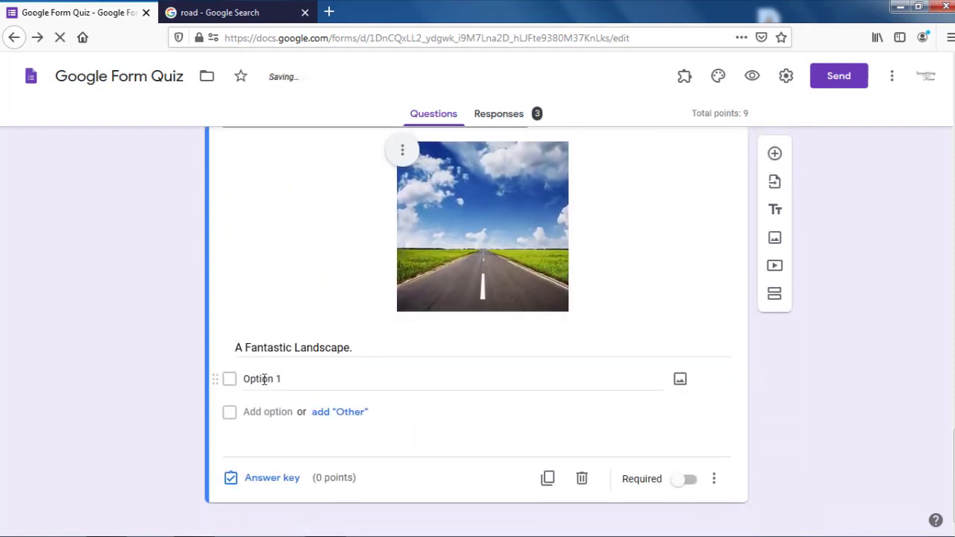
{"action": "left_click", "coordinate": [264, 380]}
{"action": "type", "text": "Road"}
{"action": "left_click", "coordinate": [266, 411]}
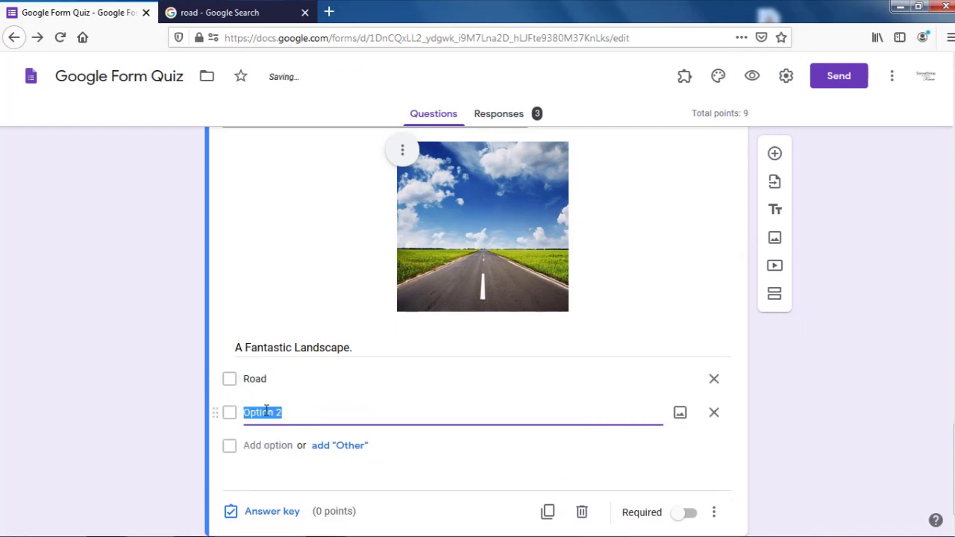
{"action": "type", "text": "Grass"}
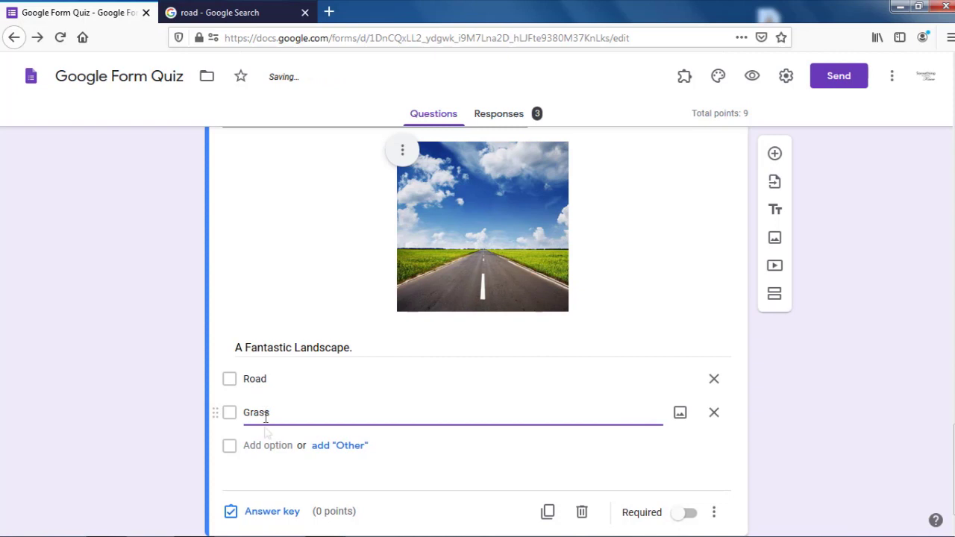
{"action": "left_click", "coordinate": [266, 453]}
{"action": "type", "text": "C"}
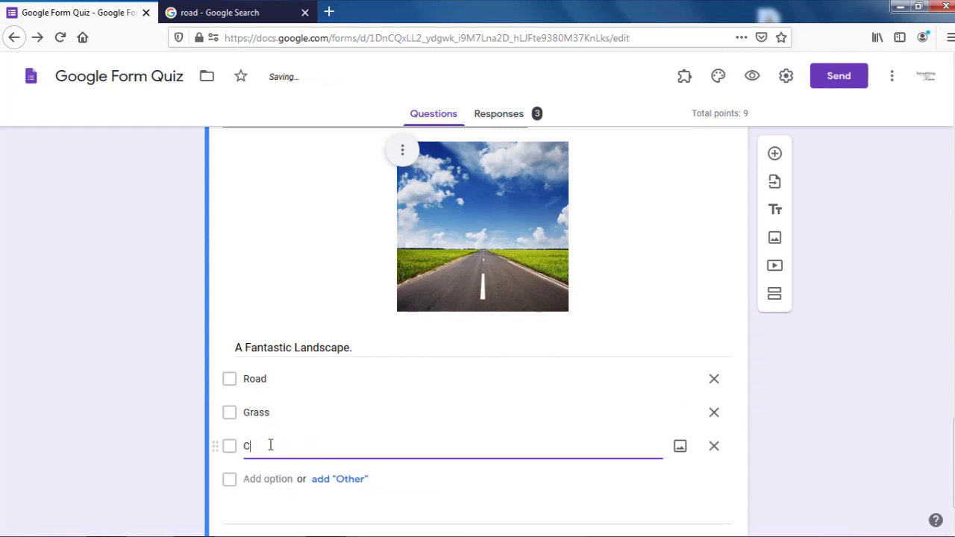
{"action": "type", "text": "llouds"}
{"action": "left_click", "coordinate": [252, 445]}
{"action": "type", "text": "l"}
{"action": "key", "text": "BackSpace"}
{"action": "left_click", "coordinate": [270, 478]}
{"action": "type", "text": "UFO"}
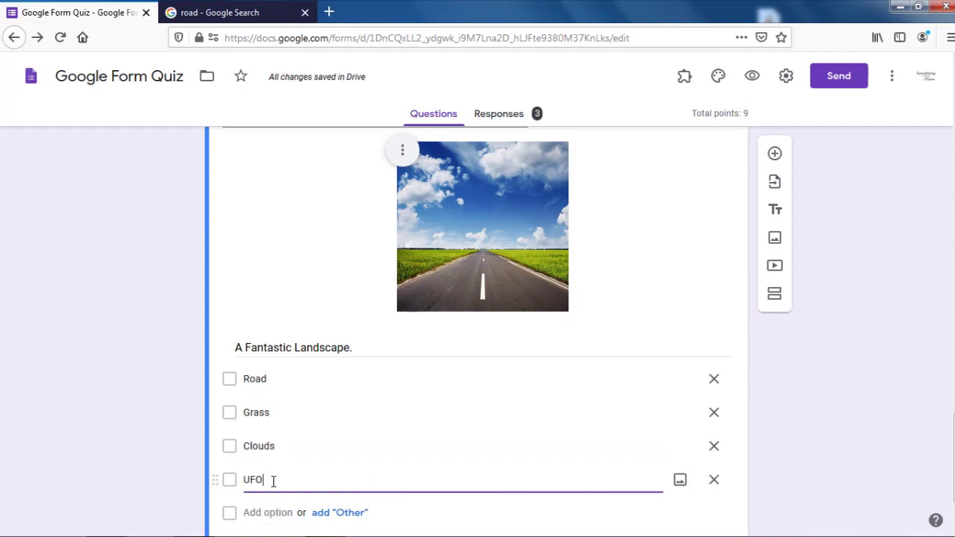
- Mark Road, Grass and Clouds as the correct answers in the road picture question's answer key
{"action": "scroll", "coordinate": [667, 453], "scroll_direction": "down", "scroll_amount": 2}
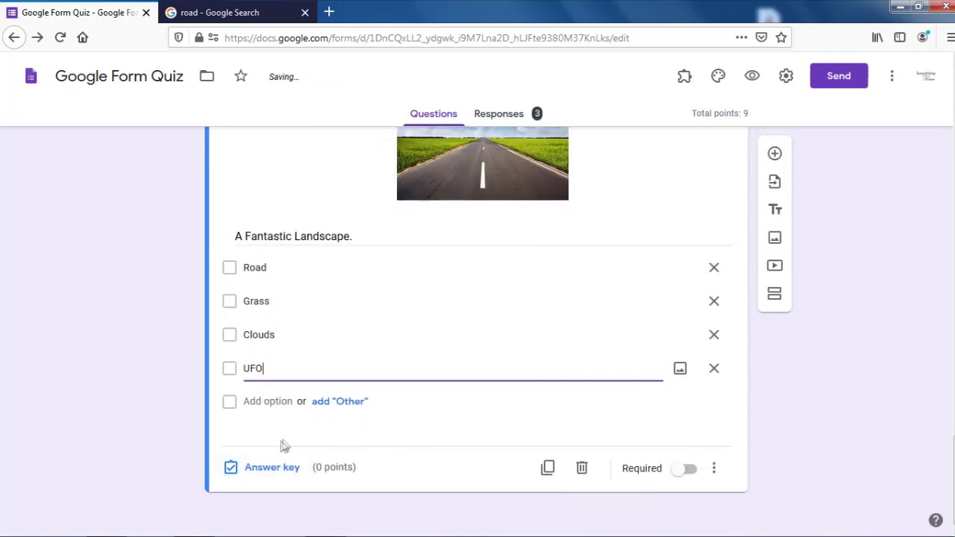
{"action": "left_click", "coordinate": [262, 468]}
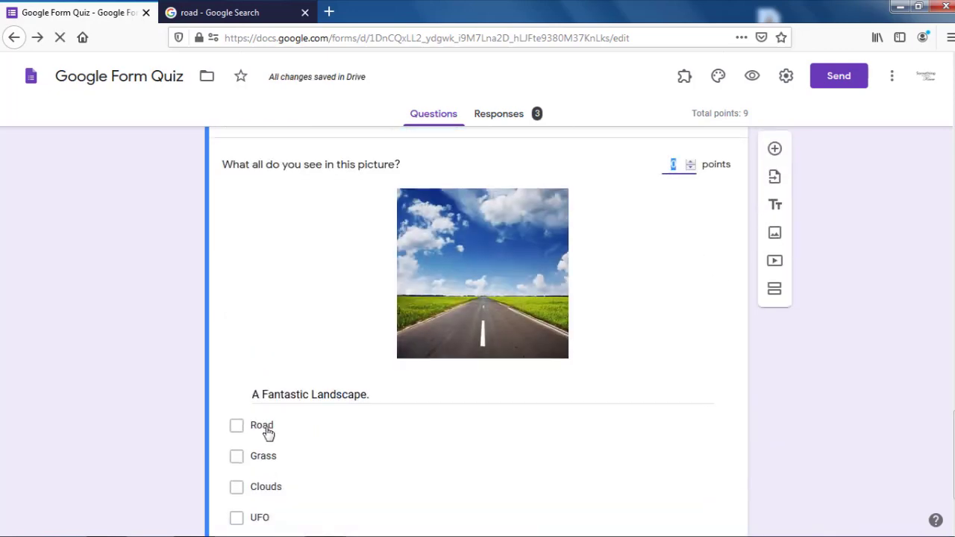
{"action": "left_click", "coordinate": [237, 302]}
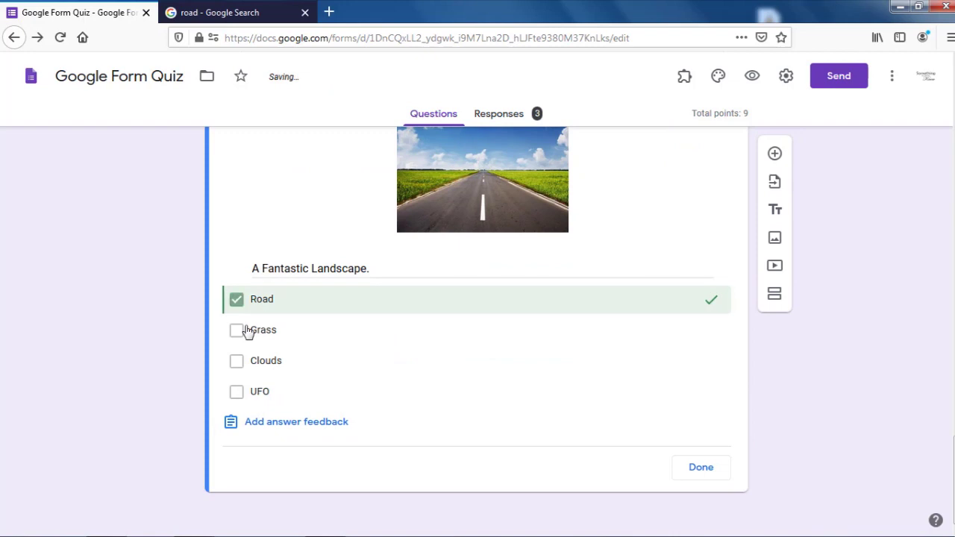
{"action": "left_click", "coordinate": [238, 331]}
{"action": "left_click", "coordinate": [239, 362]}
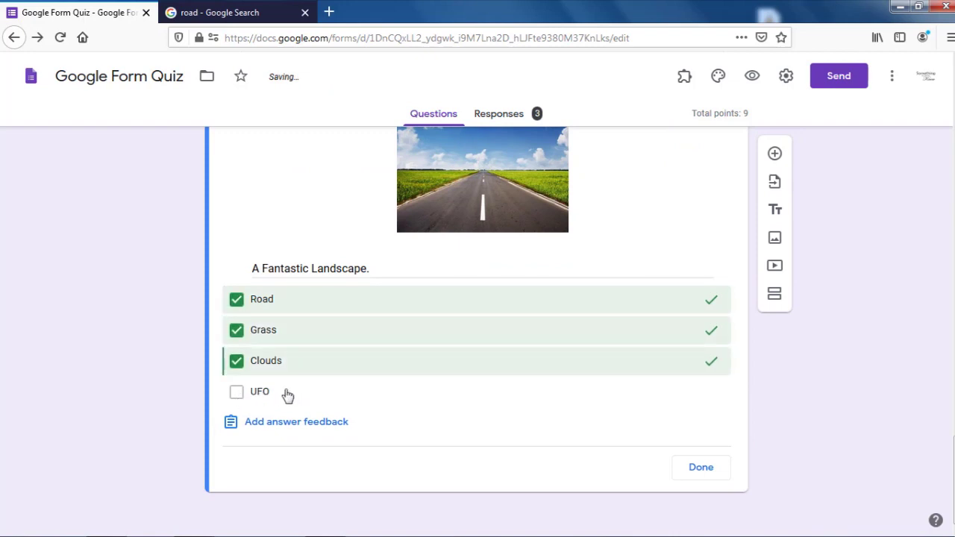
- Set the road picture question's score to 1 point and finish its answer key
{"action": "scroll", "coordinate": [613, 426], "scroll_direction": "up", "scroll_amount": 3}
{"action": "left_click", "coordinate": [690, 177]}
{"action": "scroll", "coordinate": [666, 308], "scroll_direction": "down", "scroll_amount": 2}
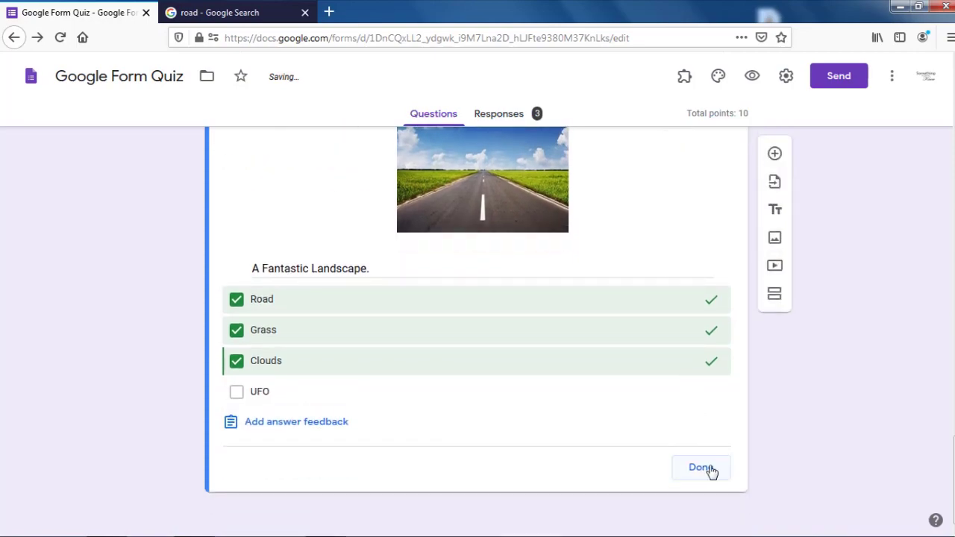
{"action": "left_click", "coordinate": [709, 470]}
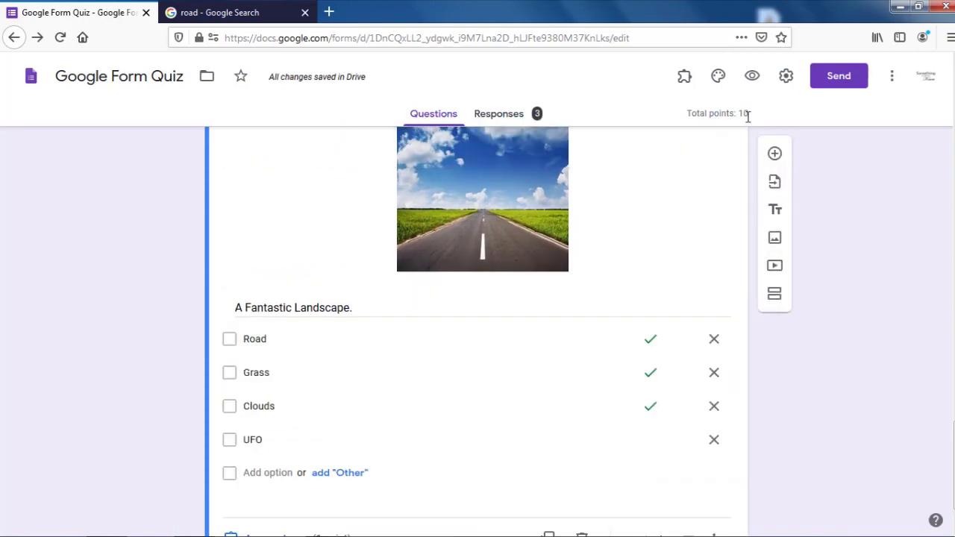
- Add a new question below the road picture question with the text "Choose images with cars"
{"action": "scroll", "coordinate": [486, 429], "scroll_direction": "up", "scroll_amount": 5}
{"action": "scroll", "coordinate": [485, 431], "scroll_direction": "up", "scroll_amount": 8}
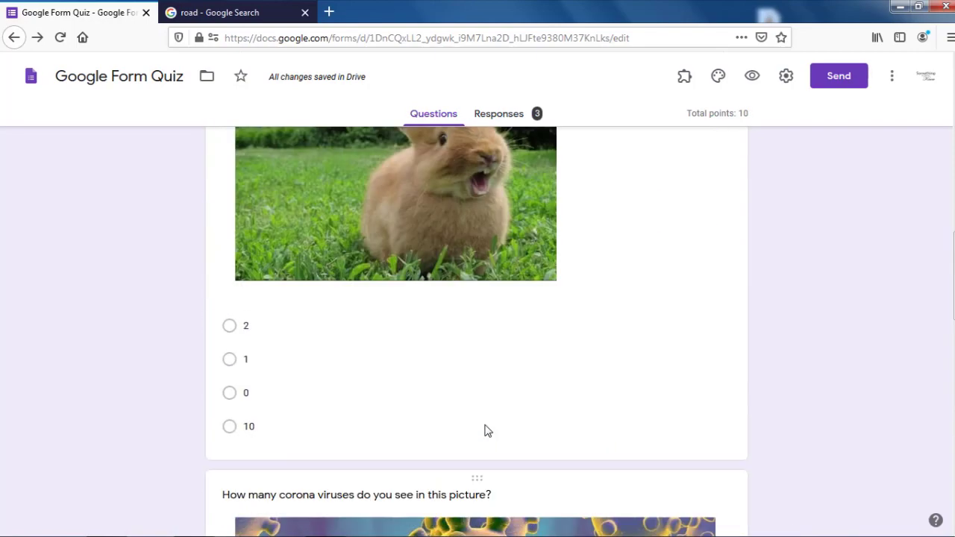
{"action": "scroll", "coordinate": [485, 431], "scroll_direction": "down", "scroll_amount": 12}
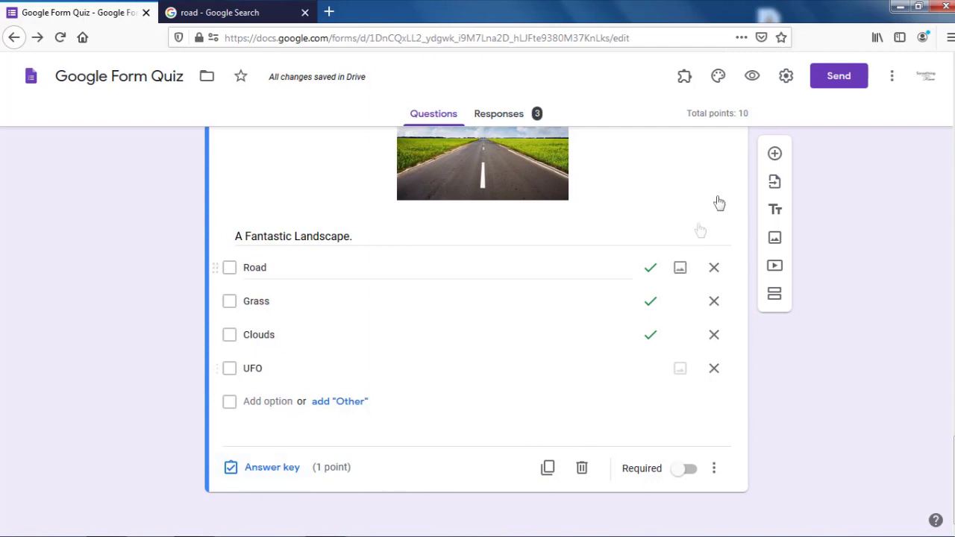
{"action": "left_click", "coordinate": [774, 154]}
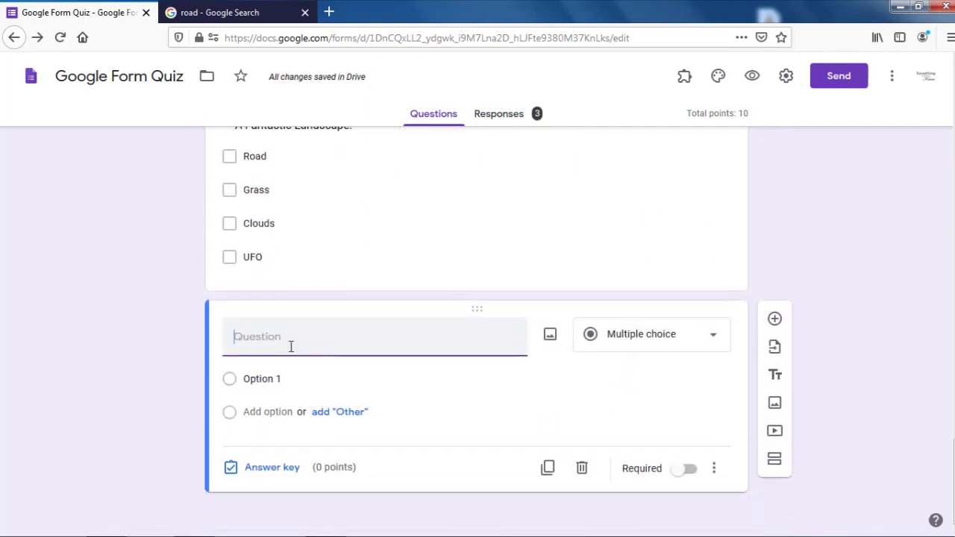
{"action": "type", "text": "Chh"}
{"action": "key", "text": "BackSpace"}
{"action": "type", "text": "oose "}
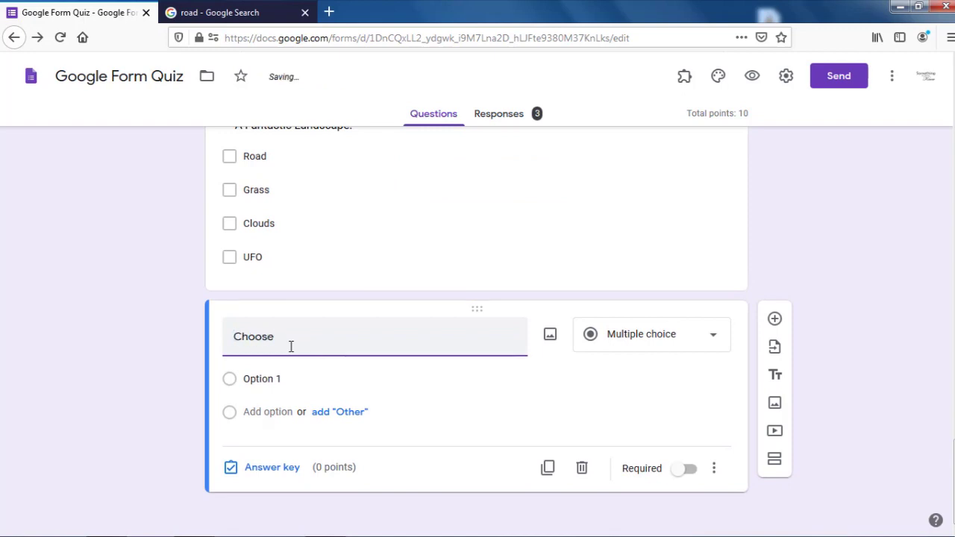
{"action": "type", "text": "images with cars"}
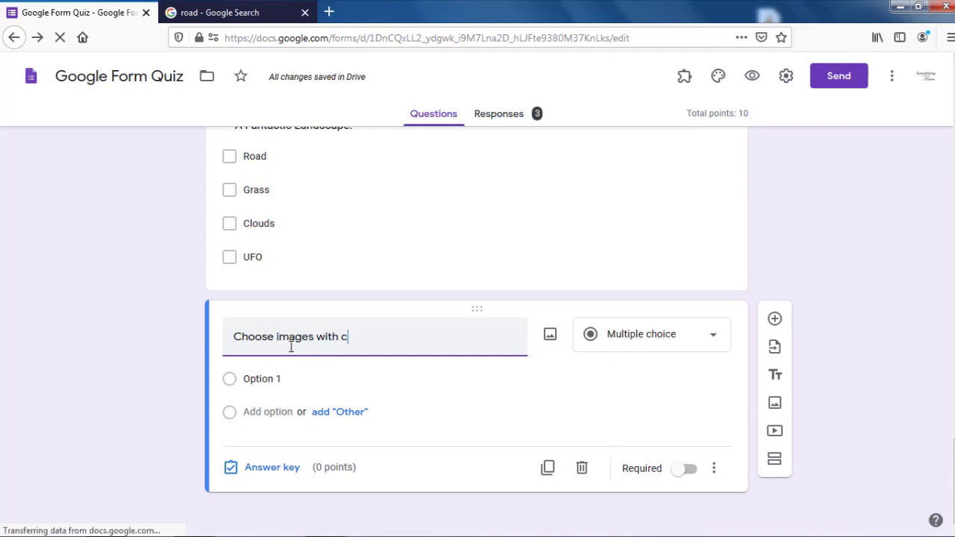
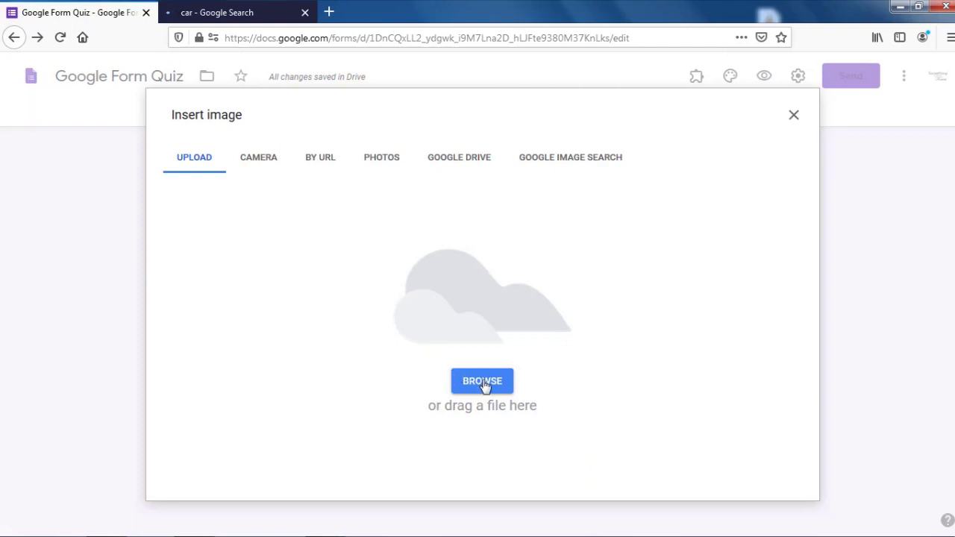
- Try to insert an image by URL into the car question's Option 1 using the copied image address
{"action": "left_click", "coordinate": [313, 167]}
{"action": "left_click", "coordinate": [385, 221]}
{"action": "key", "text": "ctrl+v"}
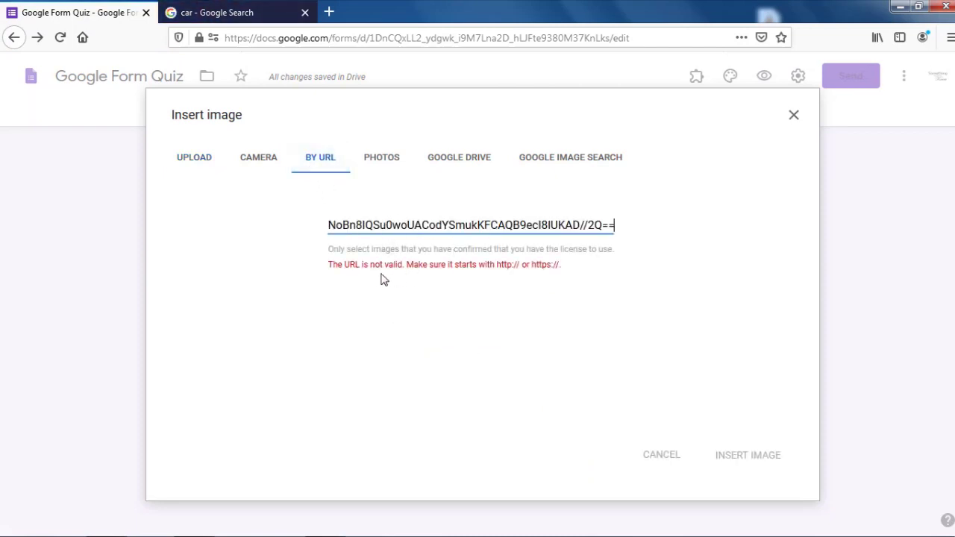
- Copy the image location of ExtremeTech's red car from the image search and insert it by URL into Option 1
{"action": "left_click", "coordinate": [217, 13]}
{"action": "right_click", "coordinate": [670, 169]}
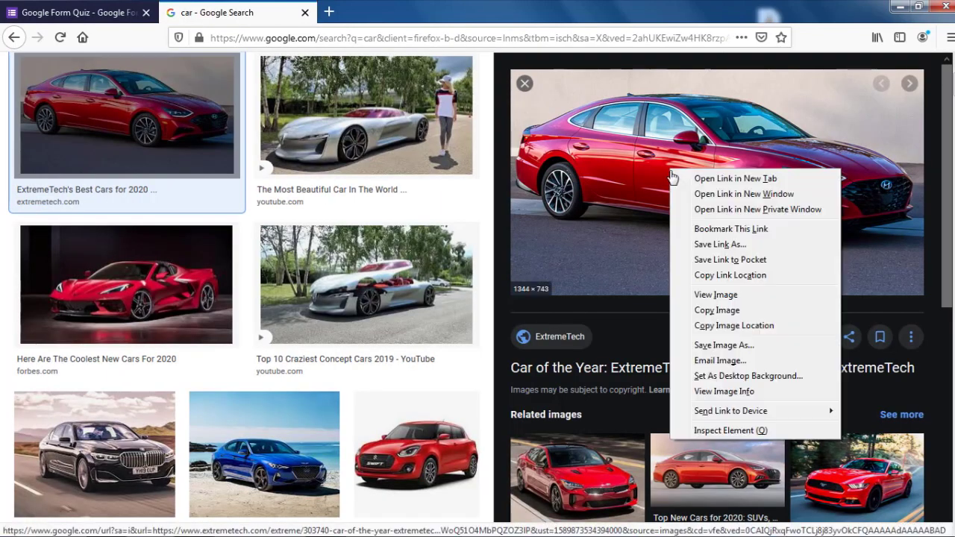
{"action": "left_click", "coordinate": [731, 328]}
{"action": "left_click", "coordinate": [75, 13]}
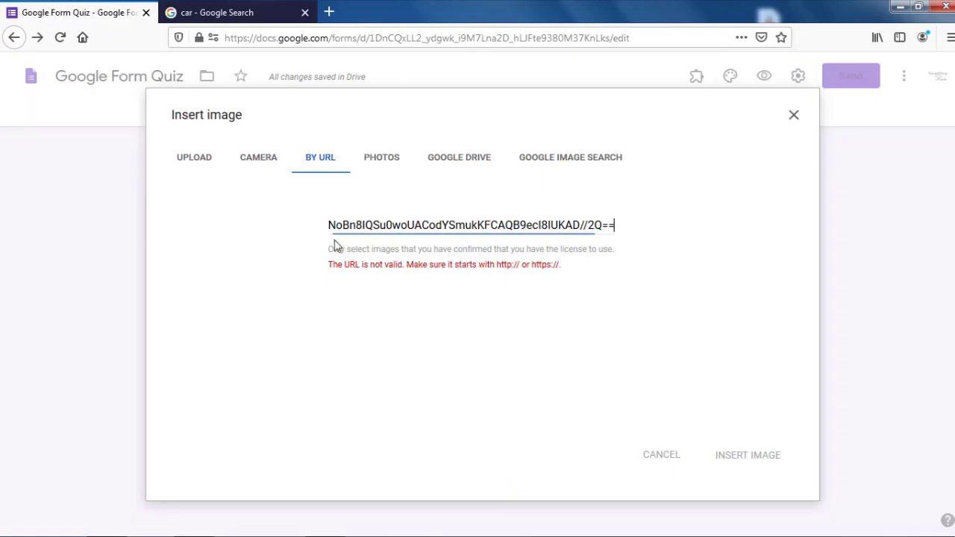
{"action": "triple_click", "coordinate": [379, 224]}
{"action": "key", "text": "ctrl+v"}
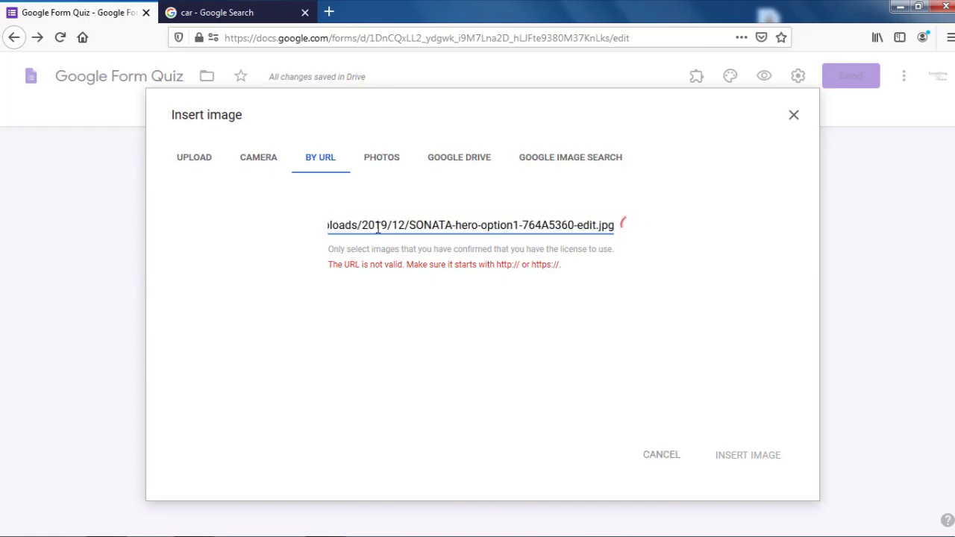
{"action": "left_click", "coordinate": [747, 455]}
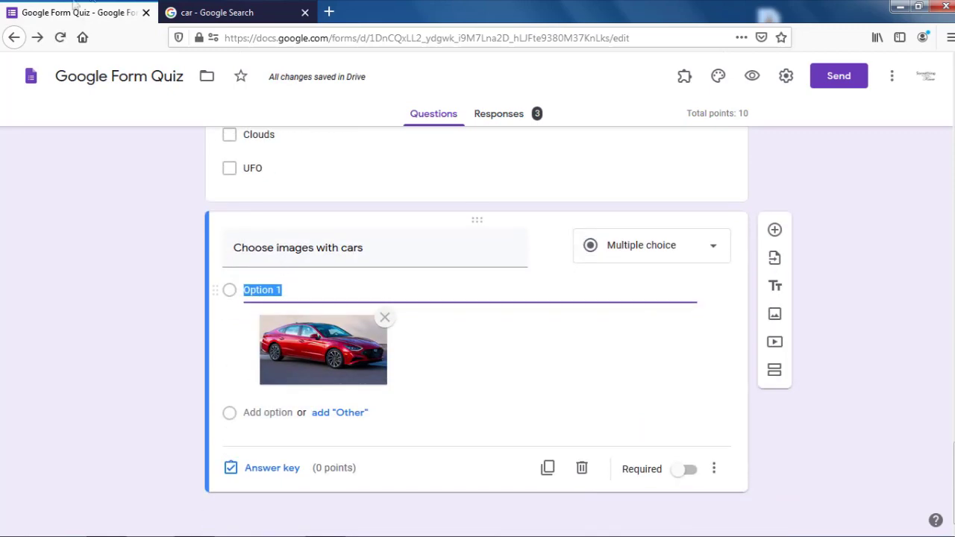
- Copy the image location of the silver "Top 10 Craziest Concept Cars 2019" car from the image search and return to the form
{"action": "left_click", "coordinate": [206, 13]}
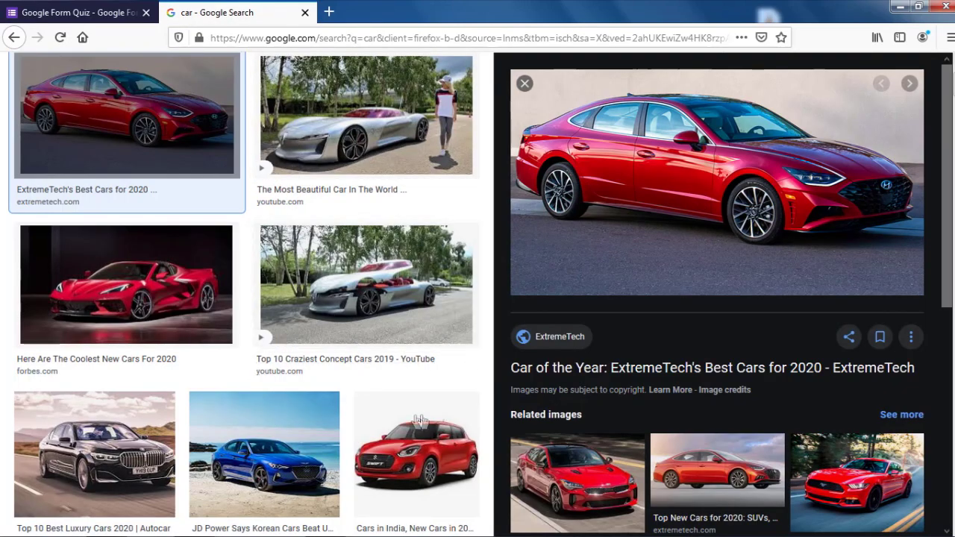
{"action": "left_click", "coordinate": [387, 295]}
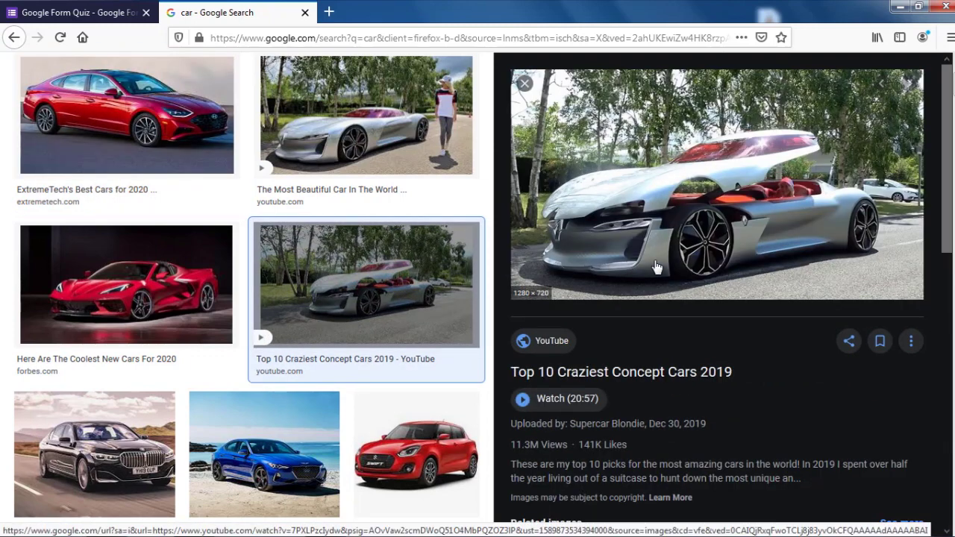
{"action": "right_click", "coordinate": [713, 210]}
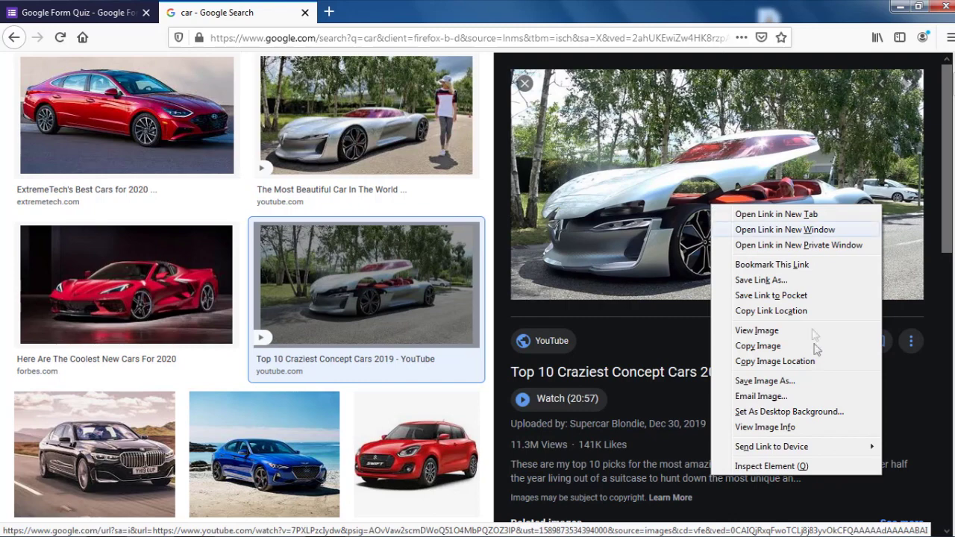
{"action": "left_click", "coordinate": [775, 361]}
{"action": "left_click", "coordinate": [119, 17]}
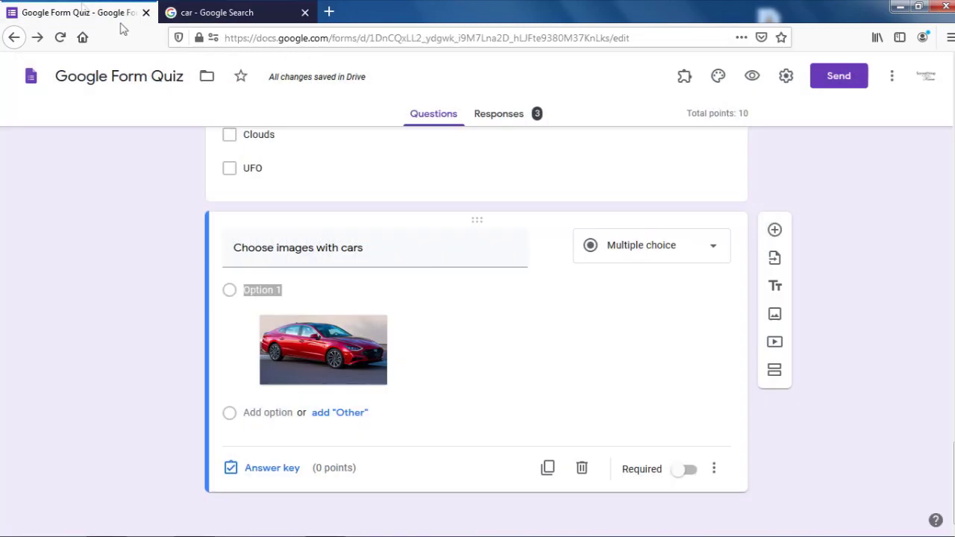
- Add Option 2 to the car question and insert the silver concept car image into it by URL
{"action": "left_click", "coordinate": [261, 411]}
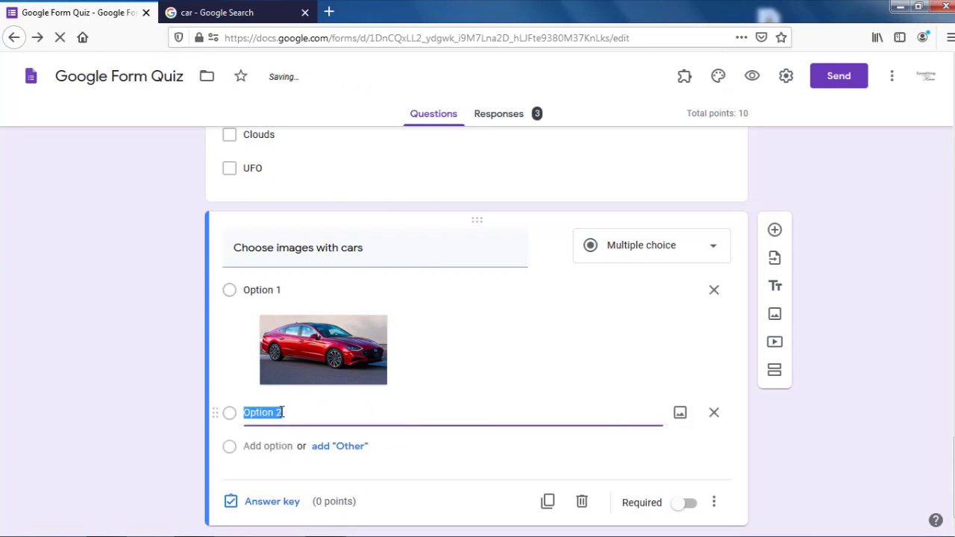
{"action": "left_click", "coordinate": [680, 413]}
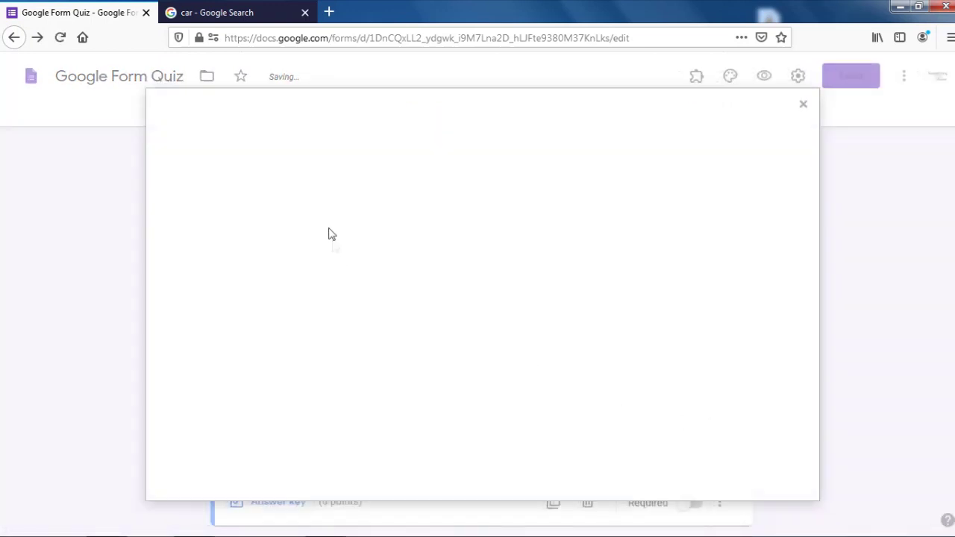
{"action": "left_click", "coordinate": [343, 179]}
{"action": "left_click", "coordinate": [448, 223]}
{"action": "key", "text": "ctrl+v"}
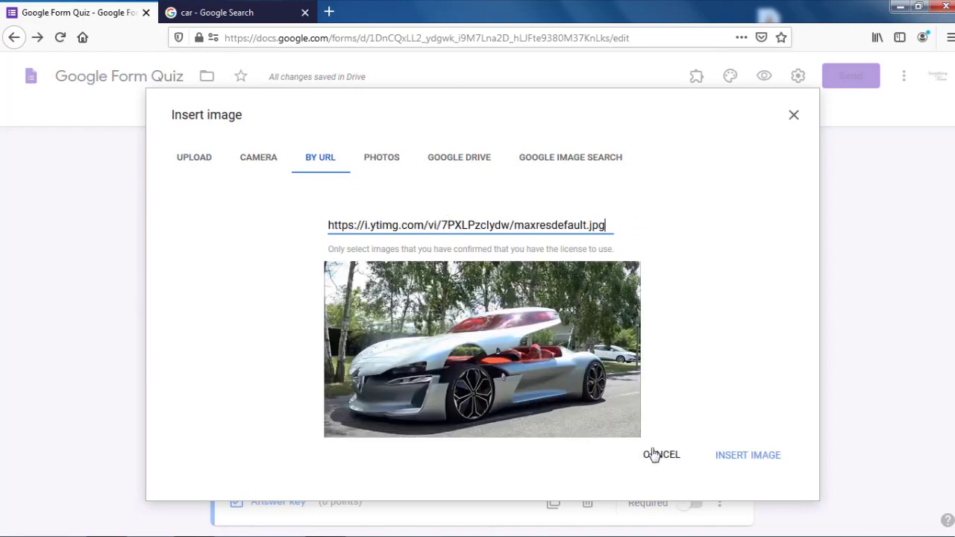
{"action": "left_click", "coordinate": [747, 455]}
- Copy the image location of DriveSpark's white car from the car image search and return to the form's car question
{"action": "left_click", "coordinate": [216, 12]}
{"action": "scroll", "coordinate": [380, 325], "scroll_direction": "down", "scroll_amount": 5}
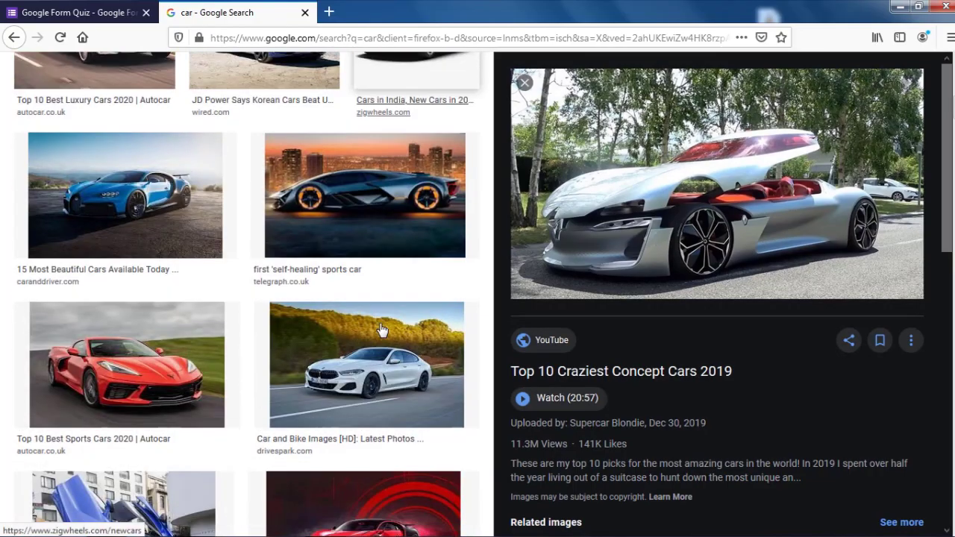
{"action": "left_click", "coordinate": [380, 211]}
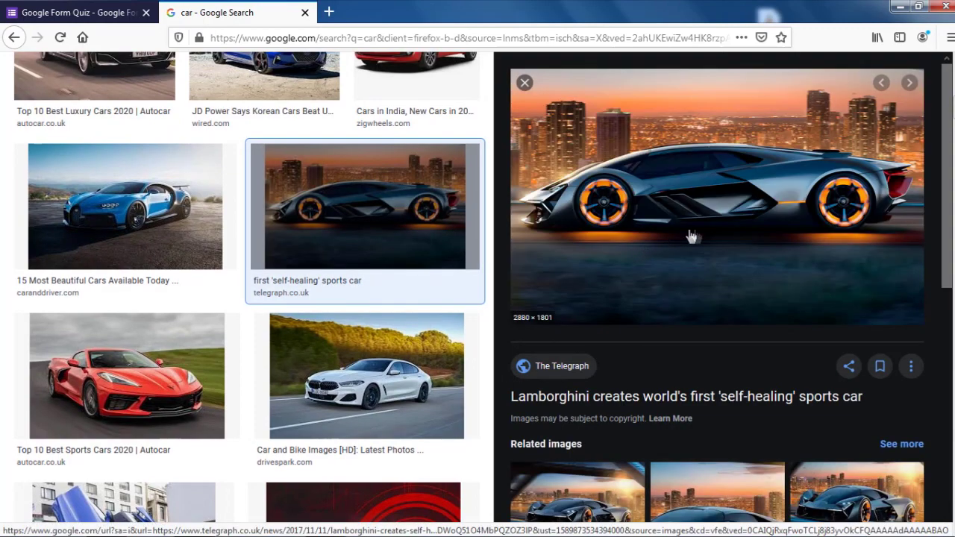
{"action": "left_click", "coordinate": [384, 395]}
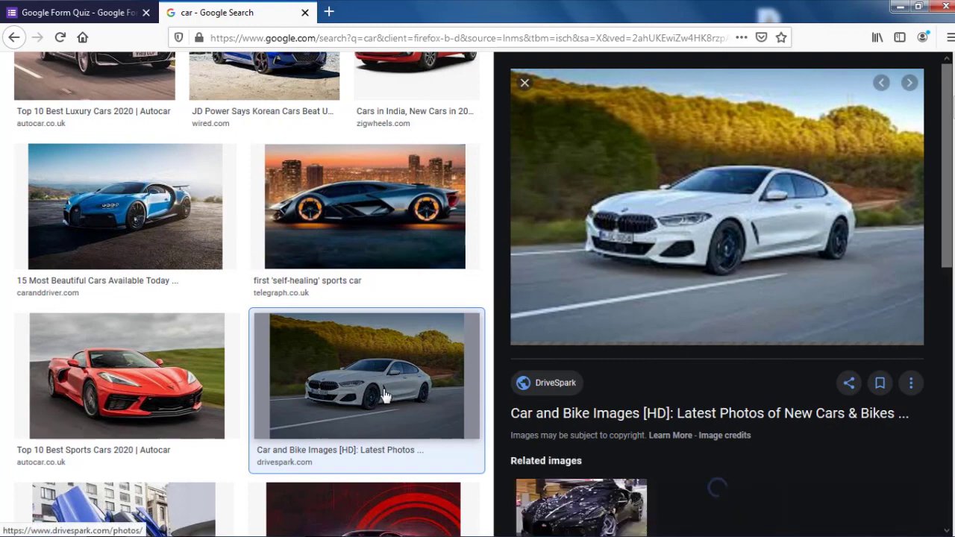
{"action": "right_click", "coordinate": [632, 267]}
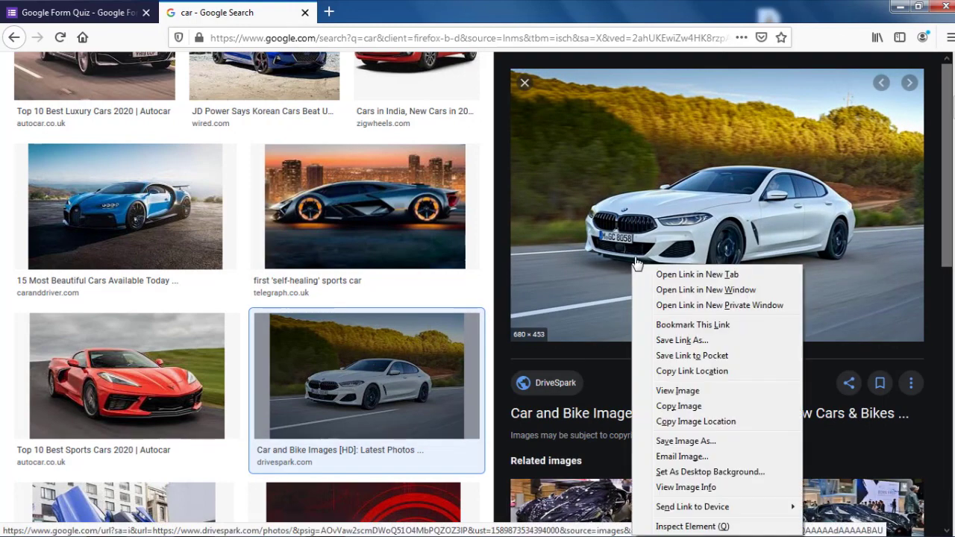
{"action": "left_click", "coordinate": [679, 421]}
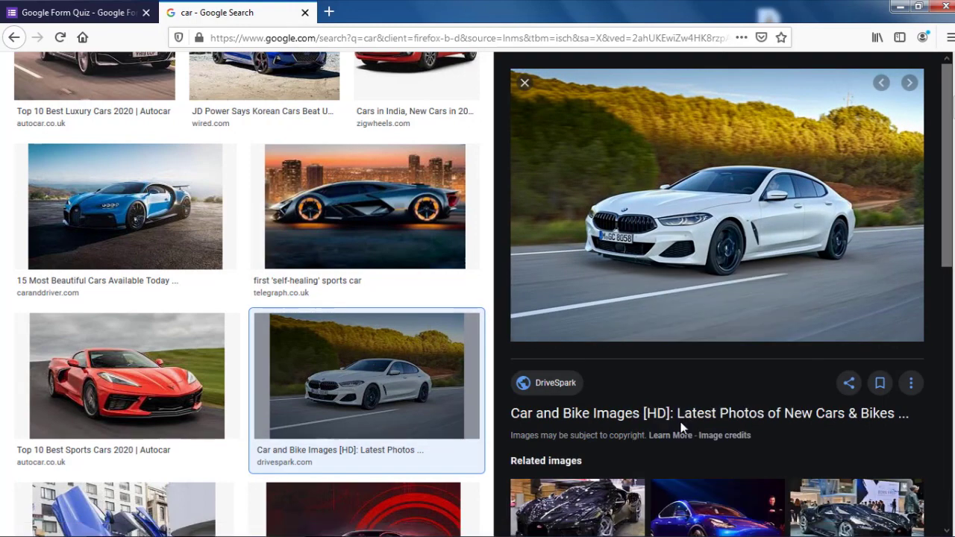
{"action": "left_click", "coordinate": [60, 11]}
{"action": "scroll", "coordinate": [328, 403], "scroll_direction": "down", "scroll_amount": 2}
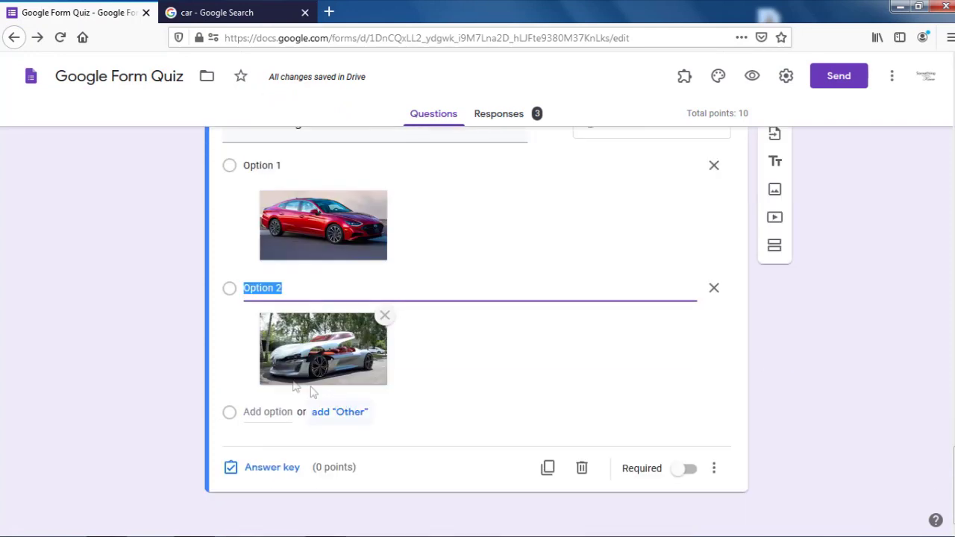
- Add Option 3 to the car question and insert DriveSpark's white car image into it by URL
{"action": "left_click", "coordinate": [269, 413]}
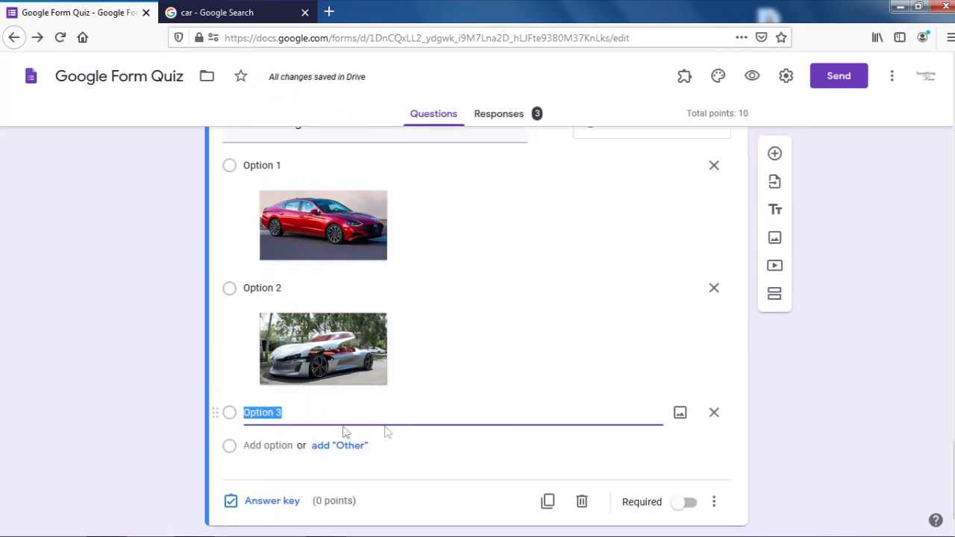
{"action": "left_click", "coordinate": [679, 414]}
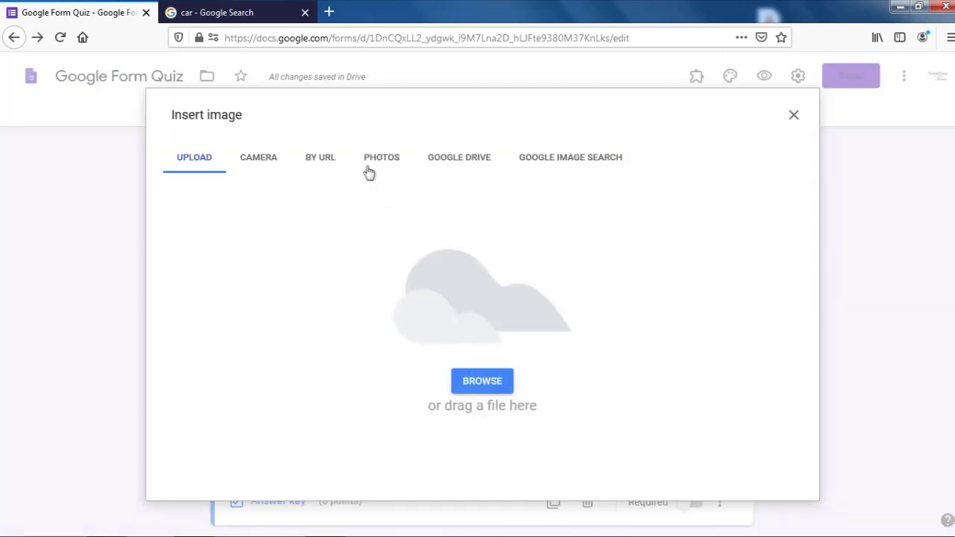
{"action": "left_click", "coordinate": [326, 161]}
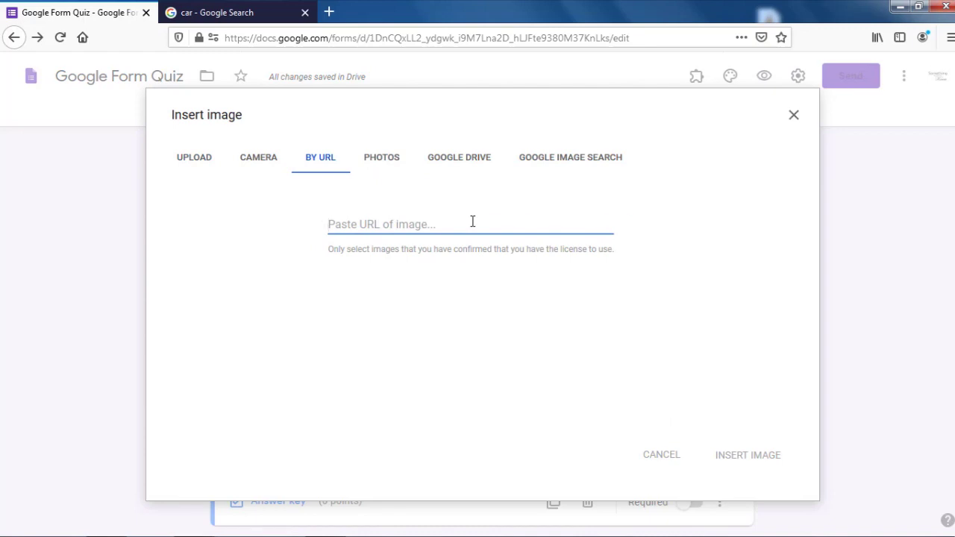
{"action": "key", "text": "ctrl+v"}
{"action": "left_click", "coordinate": [748, 456]}
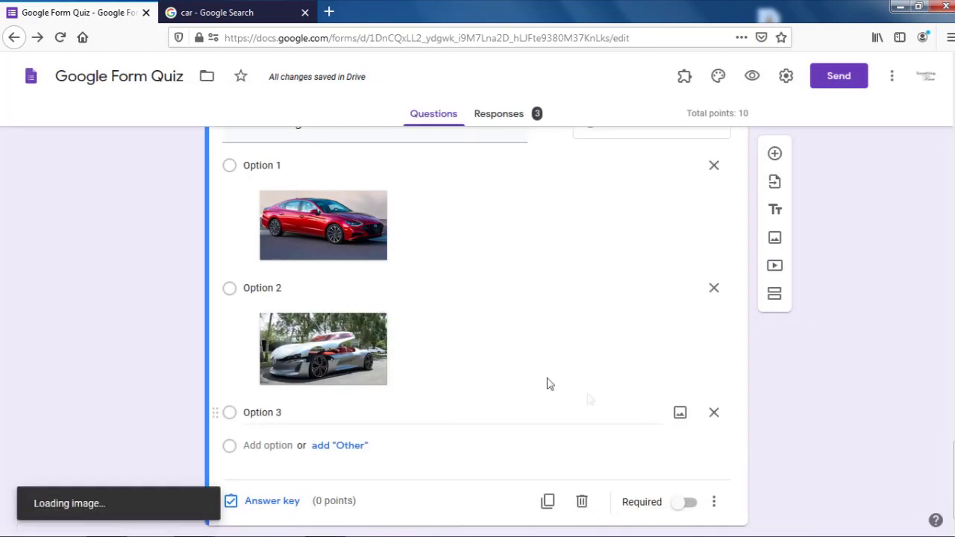
- Switch to the Google image search and search for "truck" instead of "car"
{"action": "left_click", "coordinate": [216, 12]}
{"action": "scroll", "coordinate": [310, 238], "scroll_direction": "up", "scroll_amount": 10}
{"action": "double_click", "coordinate": [168, 81]}
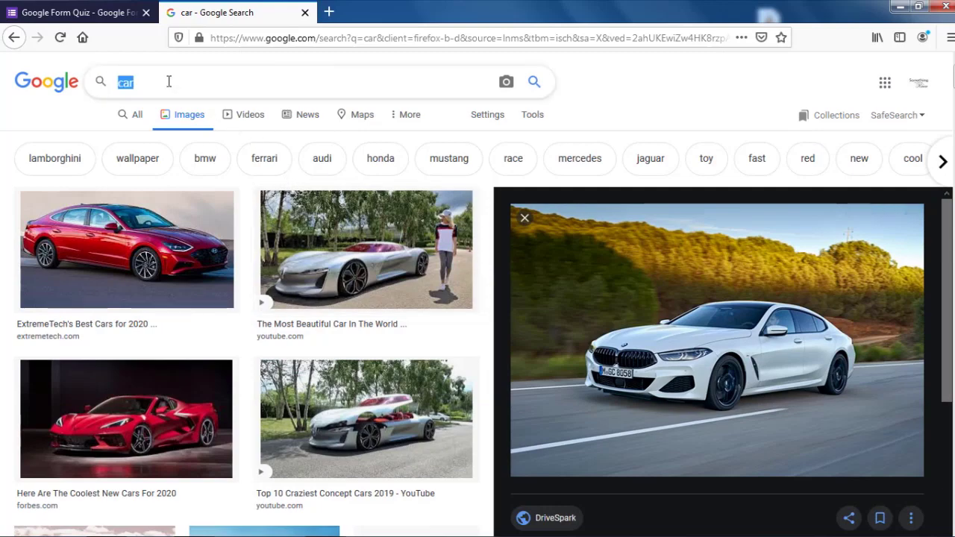
{"action": "type", "text": "truck"}
{"action": "key", "text": "Return"}
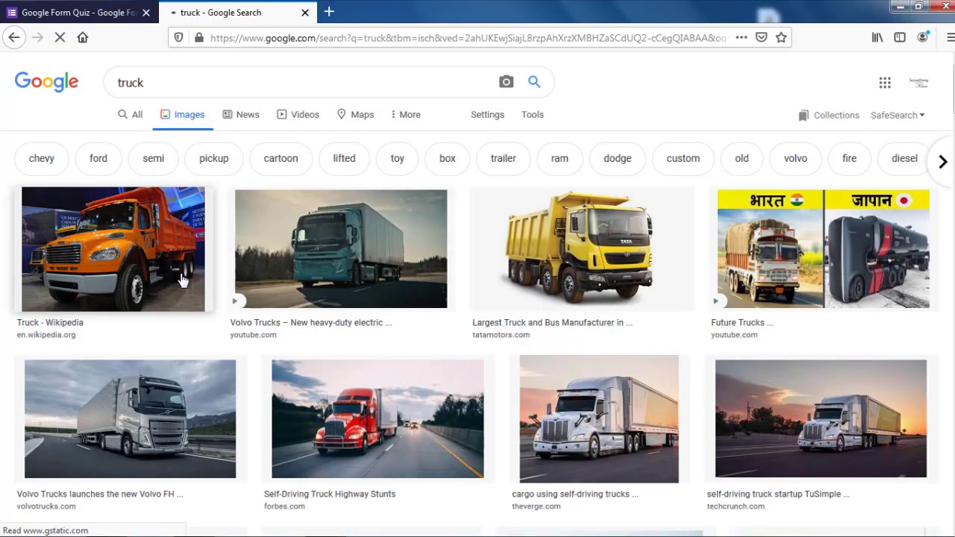
- Copy the image location of Forbes' red "Self-Driving Truck Highway Stunts" truck and return to the form
{"action": "left_click", "coordinate": [388, 442]}
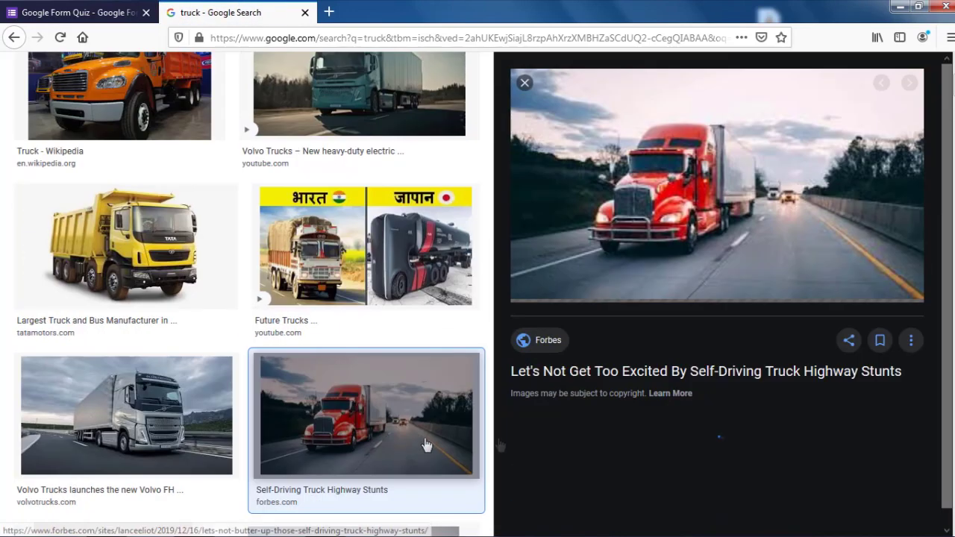
{"action": "right_click", "coordinate": [649, 234]}
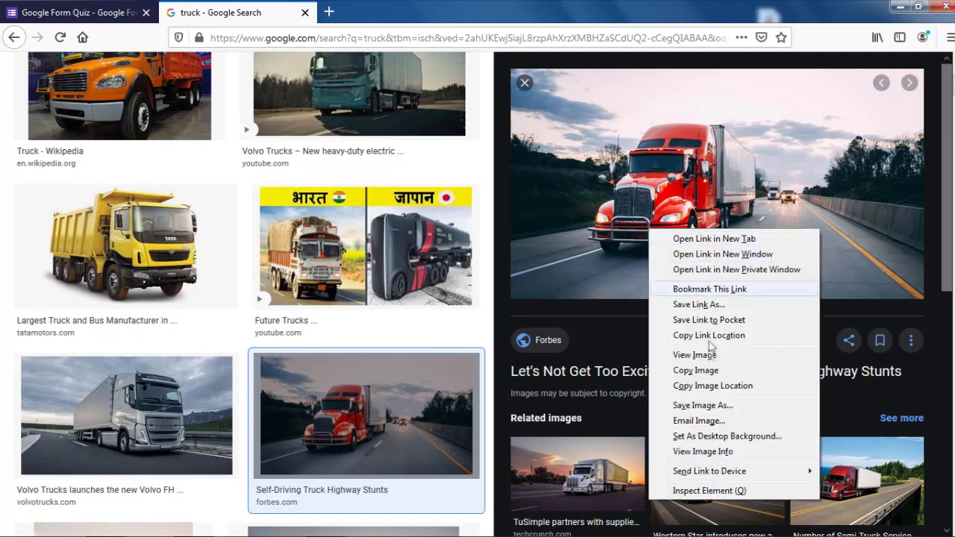
{"action": "left_click", "coordinate": [675, 373]}
{"action": "left_click", "coordinate": [99, 9]}
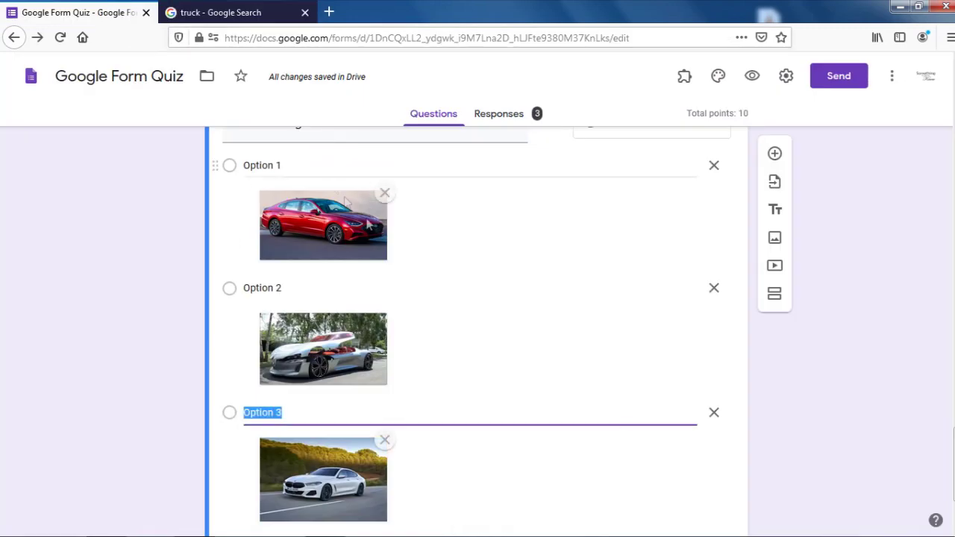
- Add Option 4 to the car question and insert the red truck image into it by URL
{"action": "scroll", "coordinate": [347, 400], "scroll_direction": "down", "scroll_amount": 3}
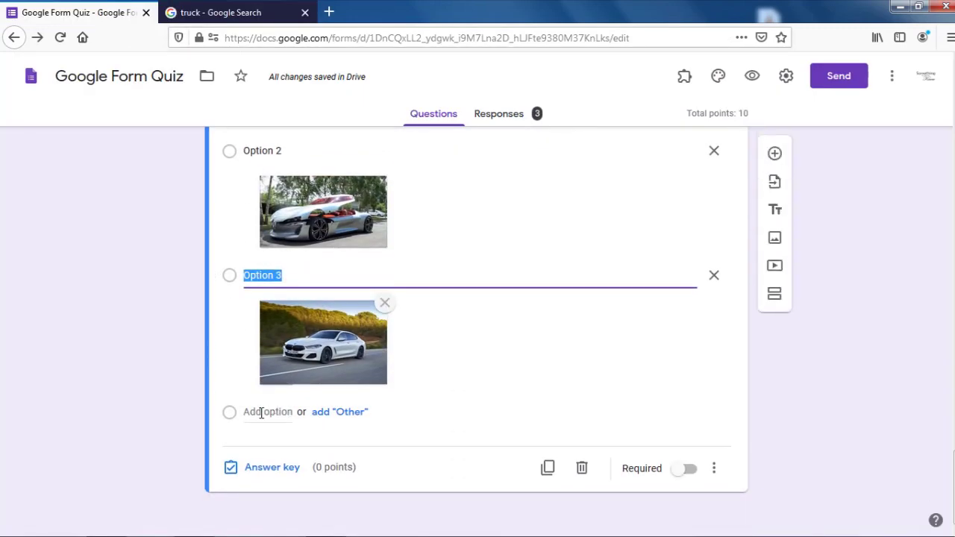
{"action": "left_click", "coordinate": [261, 412]}
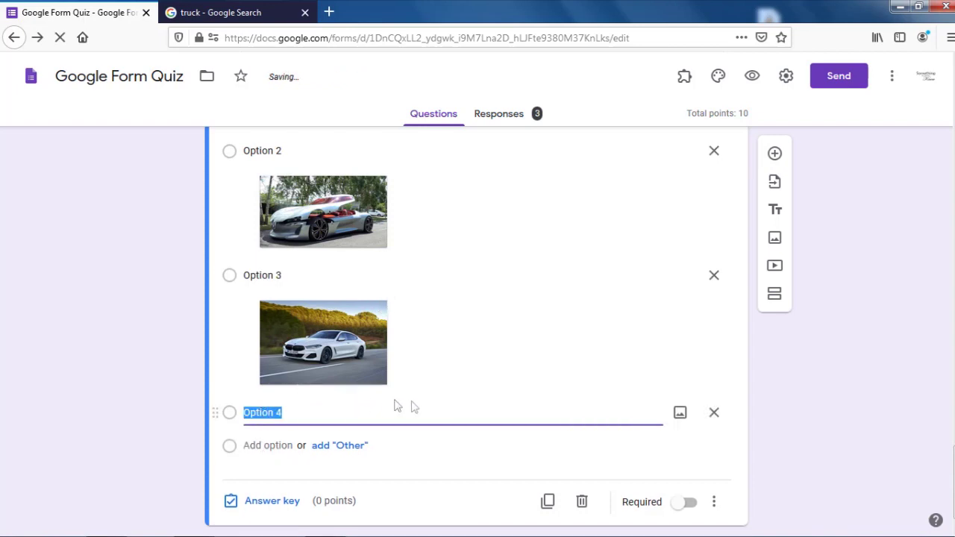
{"action": "left_click", "coordinate": [679, 379]}
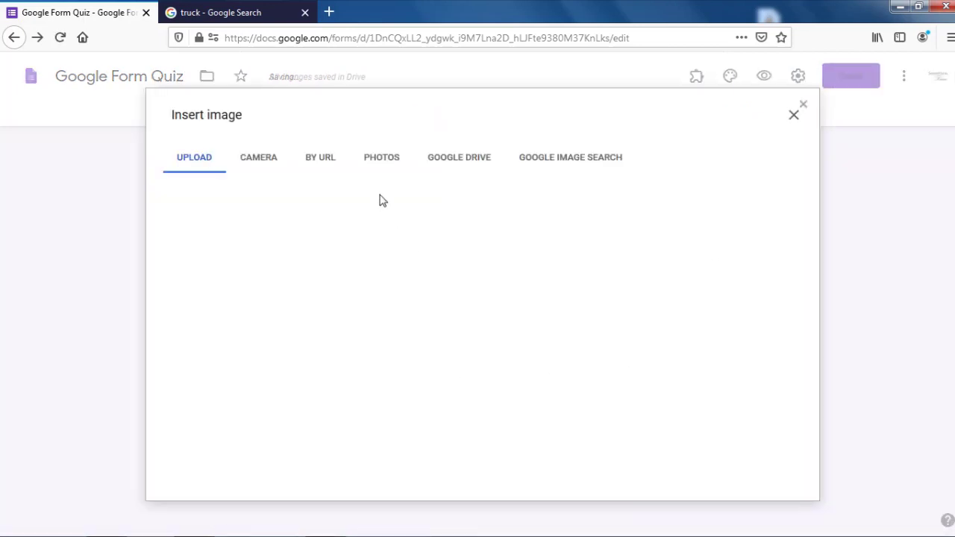
{"action": "left_click", "coordinate": [316, 159]}
{"action": "left_click", "coordinate": [426, 224]}
{"action": "key", "text": "ctrl+v"}
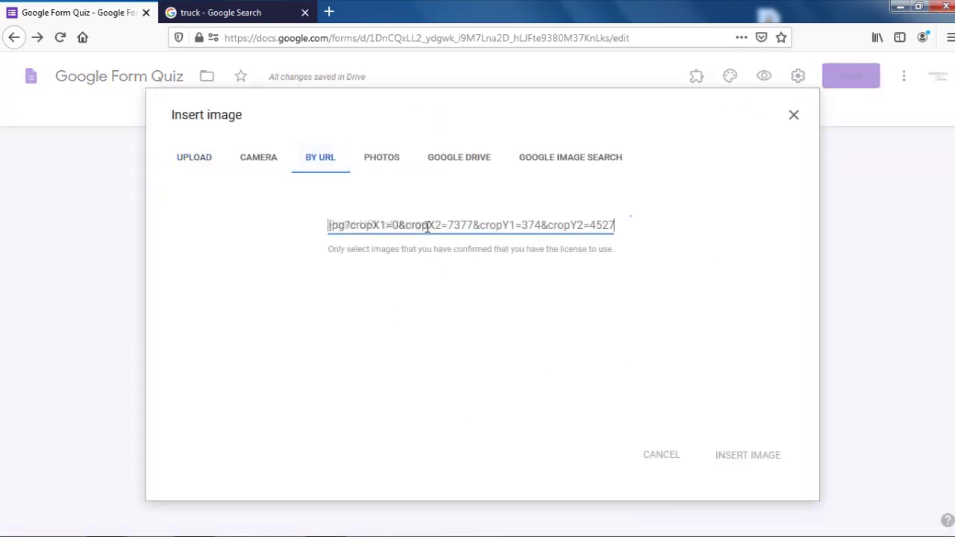
{"action": "left_click", "coordinate": [748, 455]}
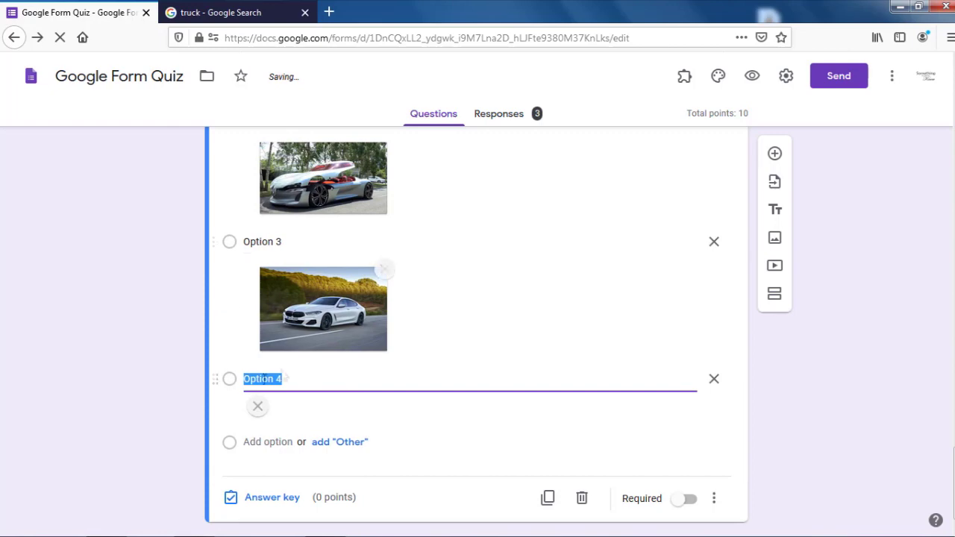
- Review the image options of the "Choose images with cars" question and the landscape picture question above it
{"action": "scroll", "coordinate": [424, 439], "scroll_direction": "up", "scroll_amount": 4}
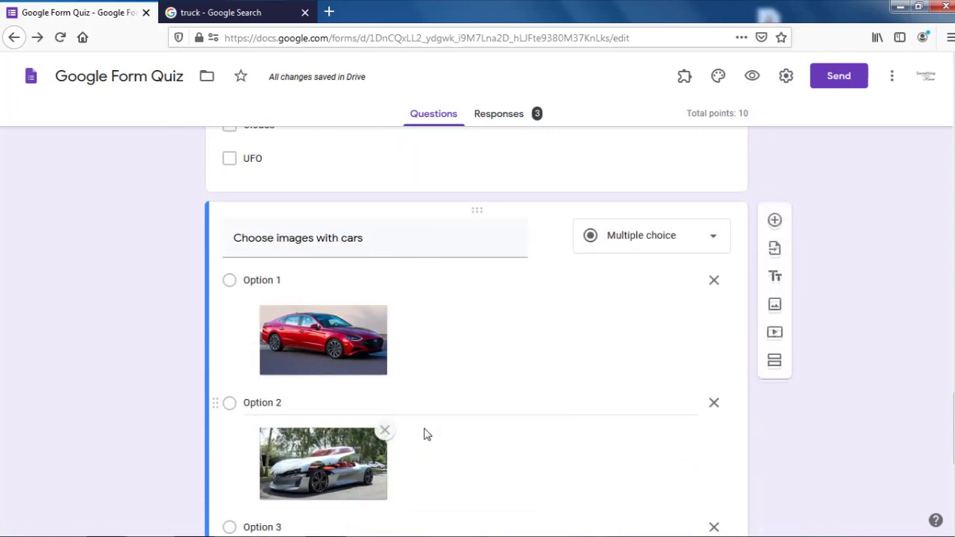
{"action": "scroll", "coordinate": [335, 345], "scroll_direction": "up", "scroll_amount": 1}
{"action": "left_click", "coordinate": [330, 309]}
{"action": "scroll", "coordinate": [517, 162], "scroll_direction": "down", "scroll_amount": 2}
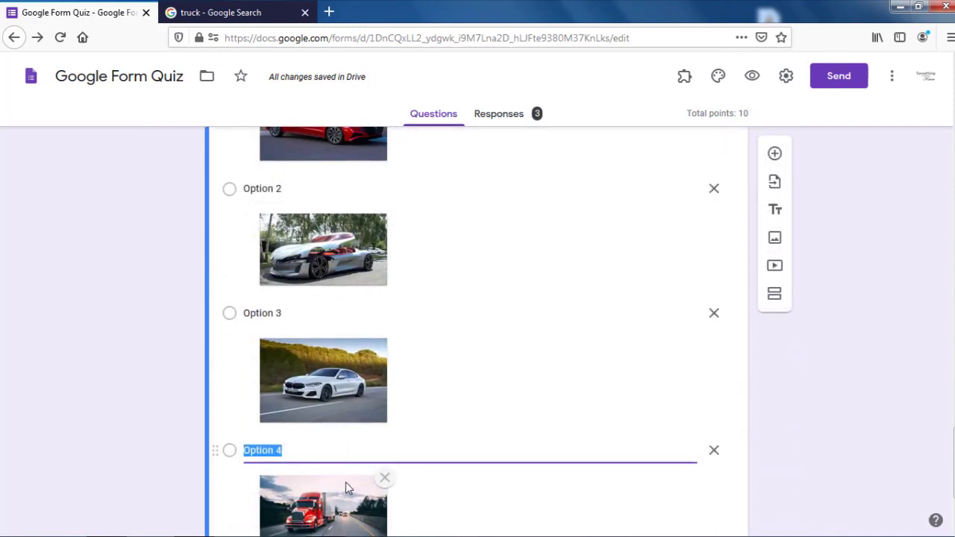
{"action": "scroll", "coordinate": [331, 483], "scroll_direction": "up", "scroll_amount": 3}
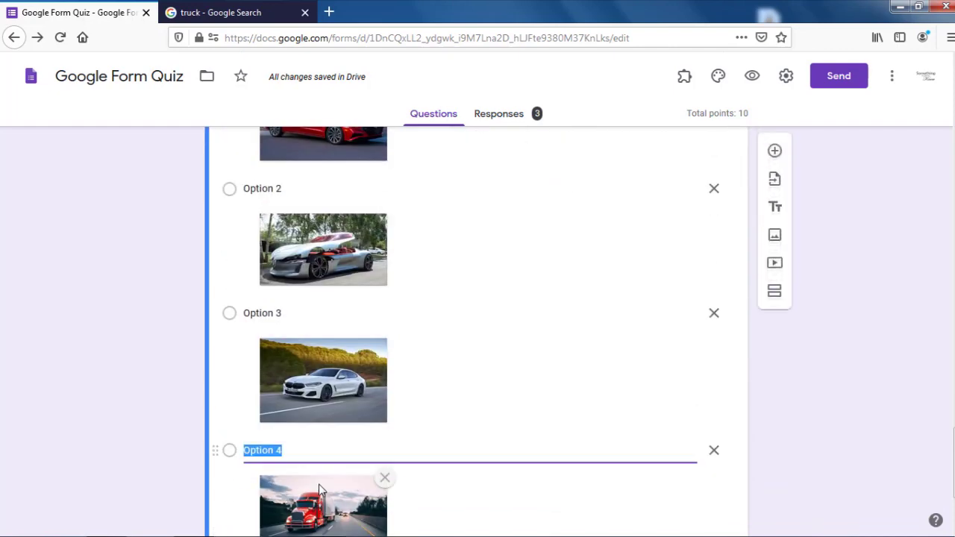
{"action": "scroll", "coordinate": [318, 484], "scroll_direction": "up", "scroll_amount": 4}
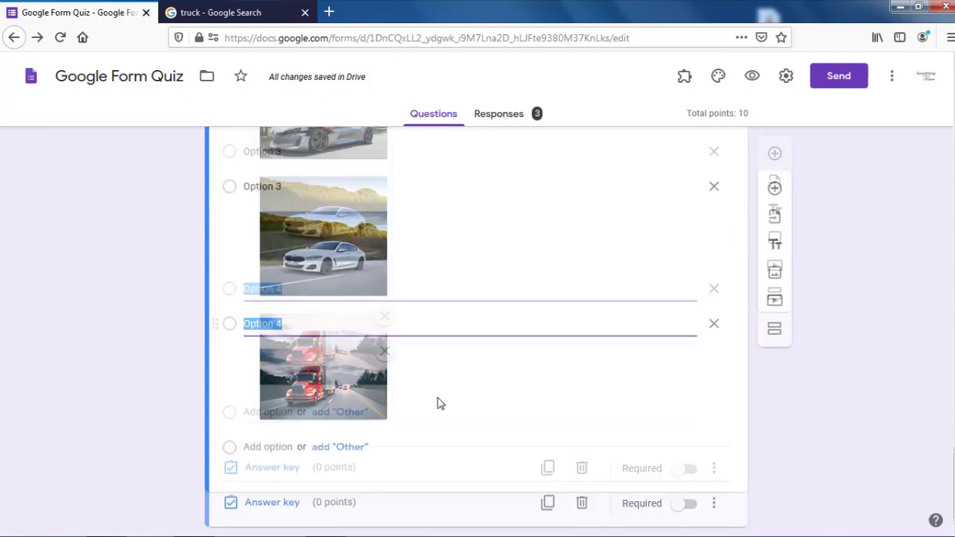
{"action": "scroll", "coordinate": [438, 403], "scroll_direction": "up", "scroll_amount": 15}
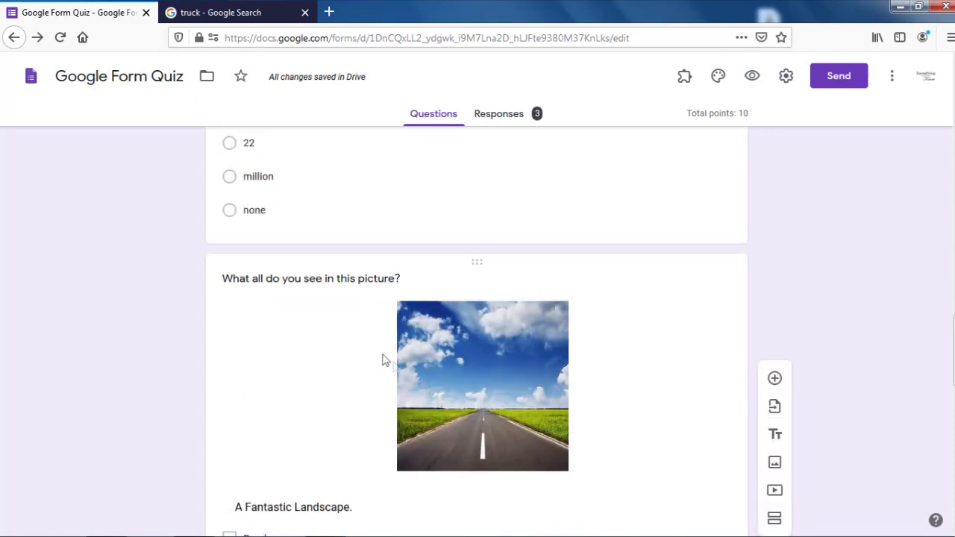
{"action": "scroll", "coordinate": [358, 388], "scroll_direction": "down", "scroll_amount": 3}
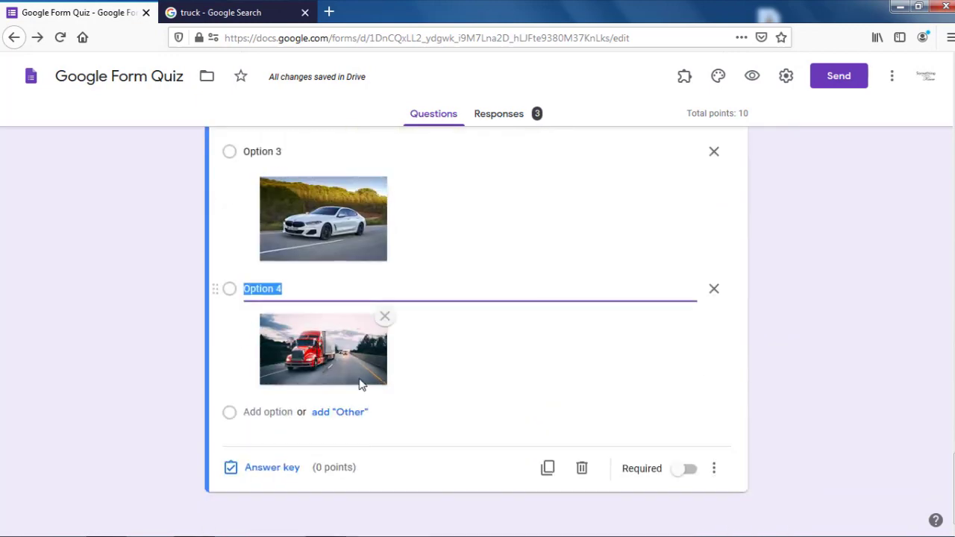
{"action": "scroll", "coordinate": [564, 409], "scroll_direction": "up", "scroll_amount": 2}
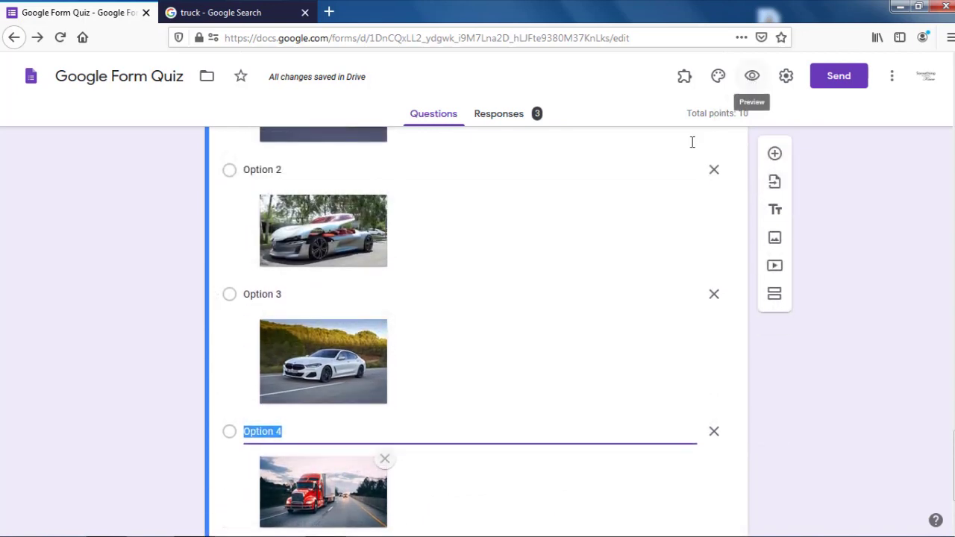
{"action": "scroll", "coordinate": [567, 313], "scroll_direction": "down", "scroll_amount": 2}
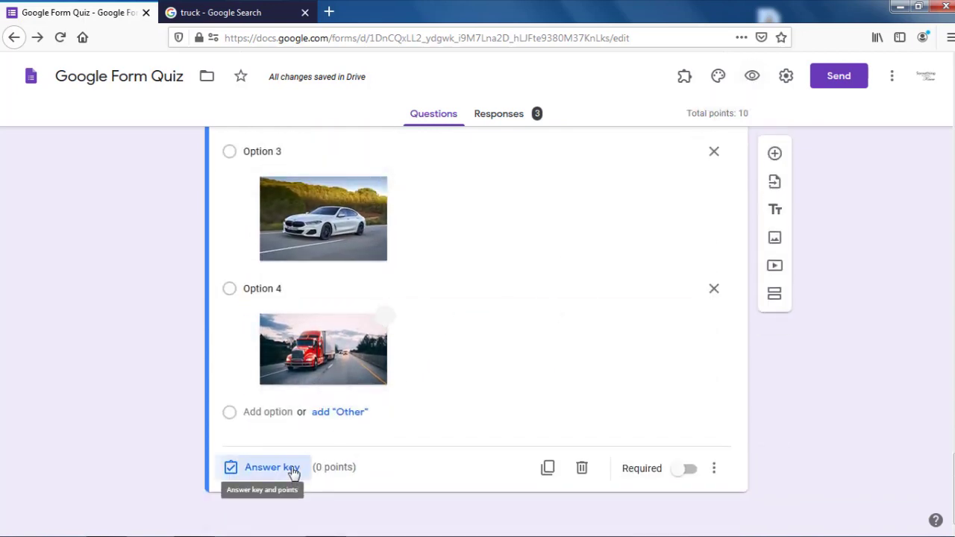
- In the car question's answer key, mark Option 1, Option 2 and Option 3 as correct answers
{"action": "left_click", "coordinate": [294, 468]}
{"action": "scroll", "coordinate": [252, 373], "scroll_direction": "down", "scroll_amount": 2}
{"action": "left_click", "coordinate": [235, 198]}
{"action": "left_click", "coordinate": [236, 310]}
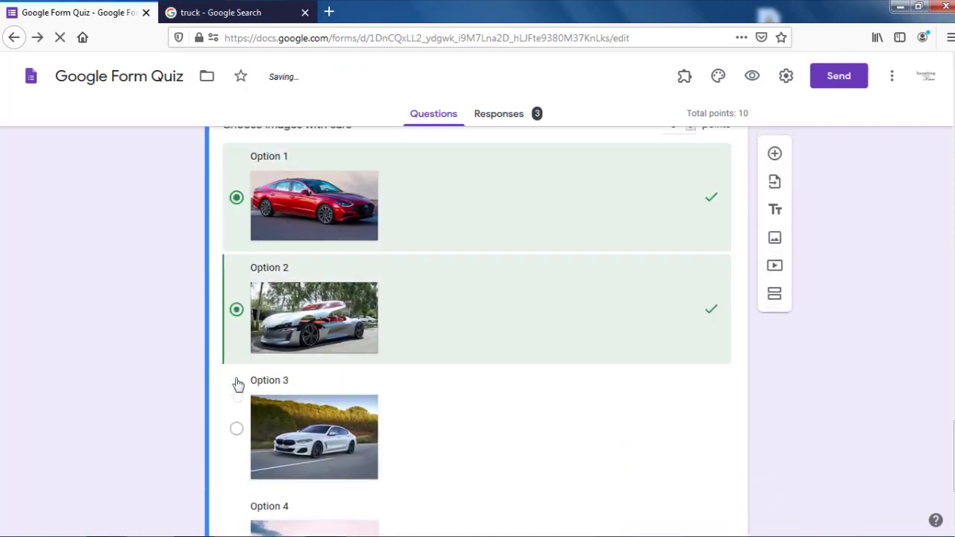
{"action": "left_click", "coordinate": [236, 429]}
{"action": "scroll", "coordinate": [542, 419], "scroll_direction": "down", "scroll_amount": 2}
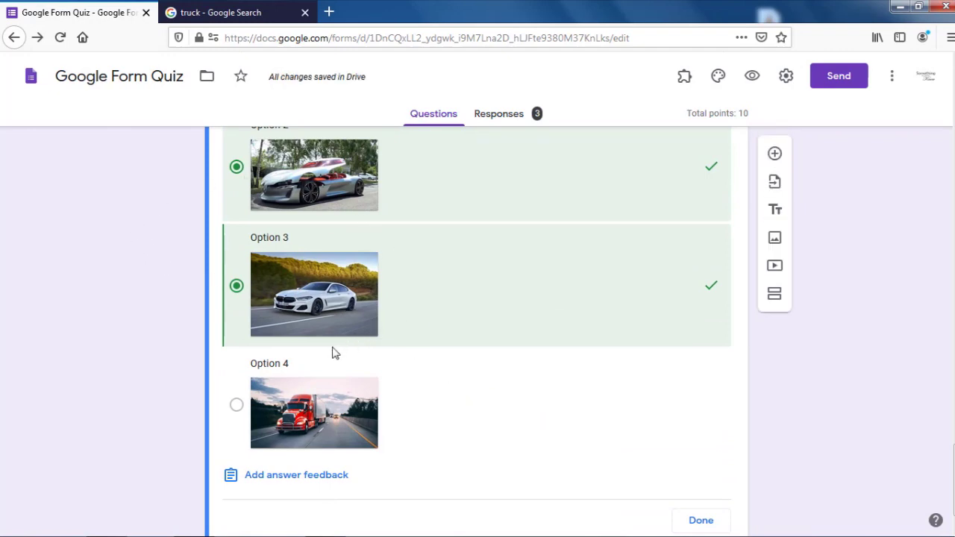
{"action": "scroll", "coordinate": [326, 339], "scroll_direction": "up", "scroll_amount": 2}
{"action": "scroll", "coordinate": [373, 304], "scroll_direction": "down", "scroll_amount": 2}
{"action": "scroll", "coordinate": [245, 367], "scroll_direction": "up", "scroll_amount": 4}
{"action": "scroll", "coordinate": [241, 368], "scroll_direction": "down", "scroll_amount": 2}
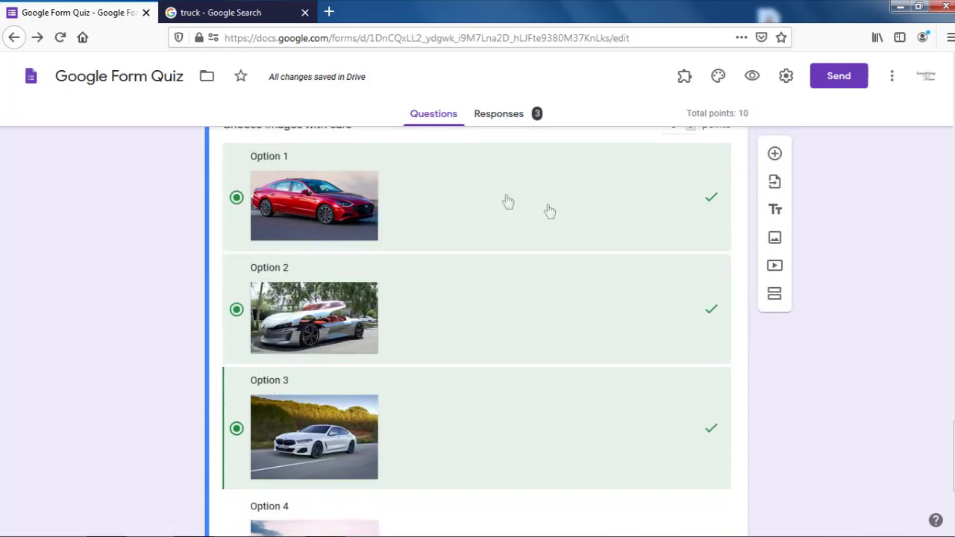
- Set the car question to 5 points, check the marked answers and finish its answer key
{"action": "scroll", "coordinate": [634, 230], "scroll_direction": "up", "scroll_amount": 1}
{"action": "left_click", "coordinate": [693, 193]}
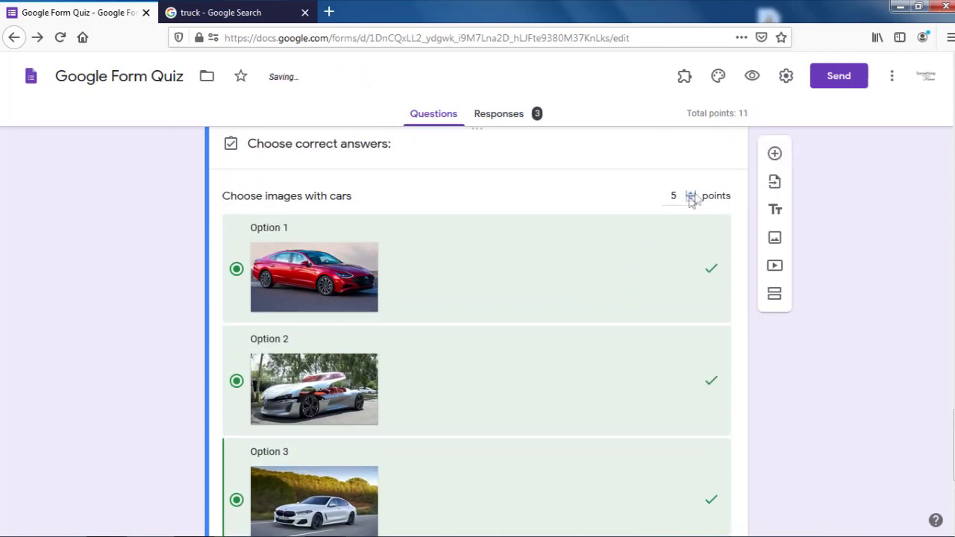
{"action": "scroll", "coordinate": [297, 295], "scroll_direction": "down", "scroll_amount": 1}
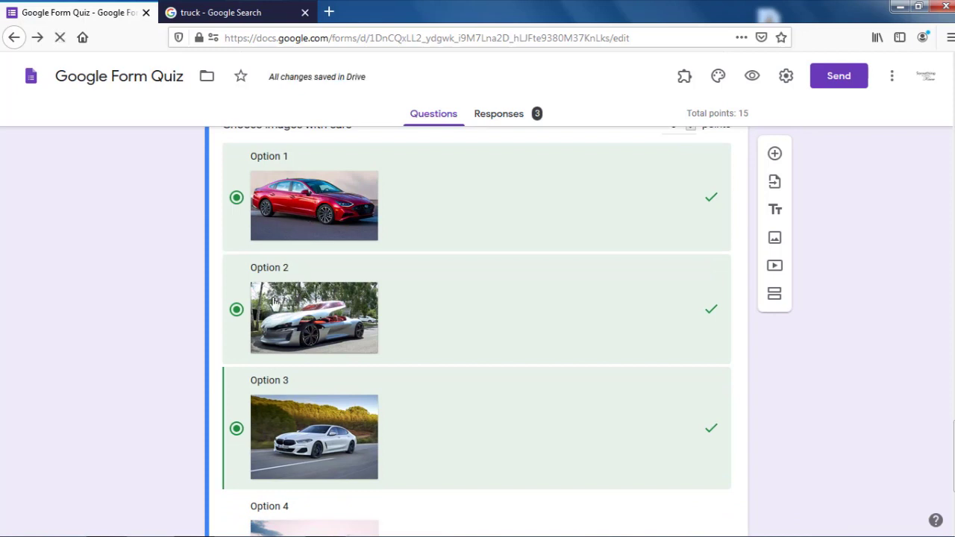
{"action": "scroll", "coordinate": [293, 317], "scroll_direction": "down", "scroll_amount": 1}
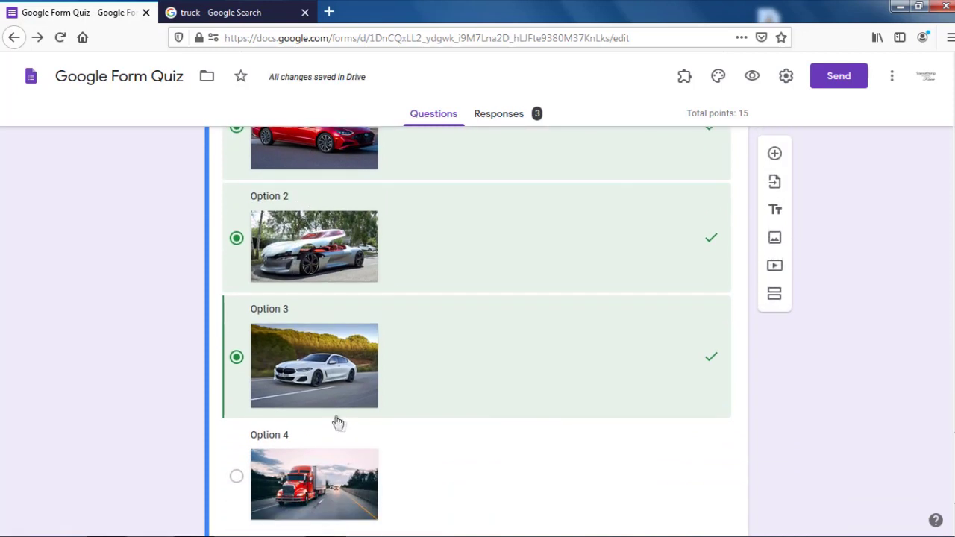
{"action": "scroll", "coordinate": [335, 423], "scroll_direction": "up", "scroll_amount": 1}
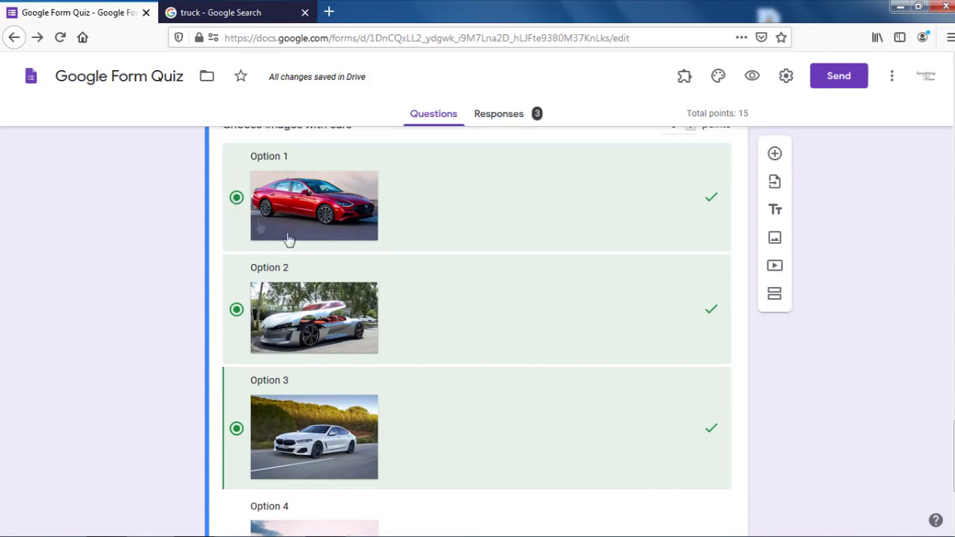
{"action": "scroll", "coordinate": [279, 230], "scroll_direction": "up", "scroll_amount": 2}
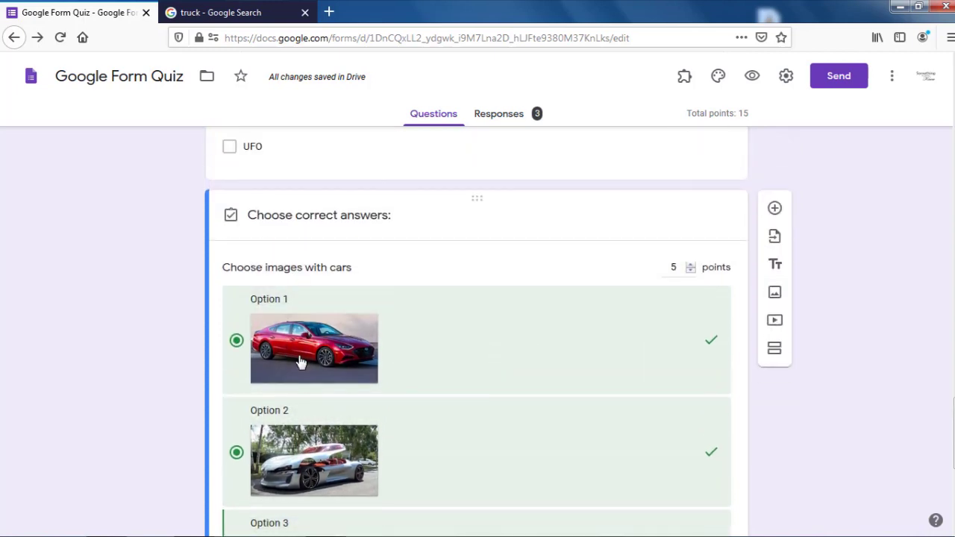
{"action": "scroll", "coordinate": [299, 363], "scroll_direction": "down", "scroll_amount": 2}
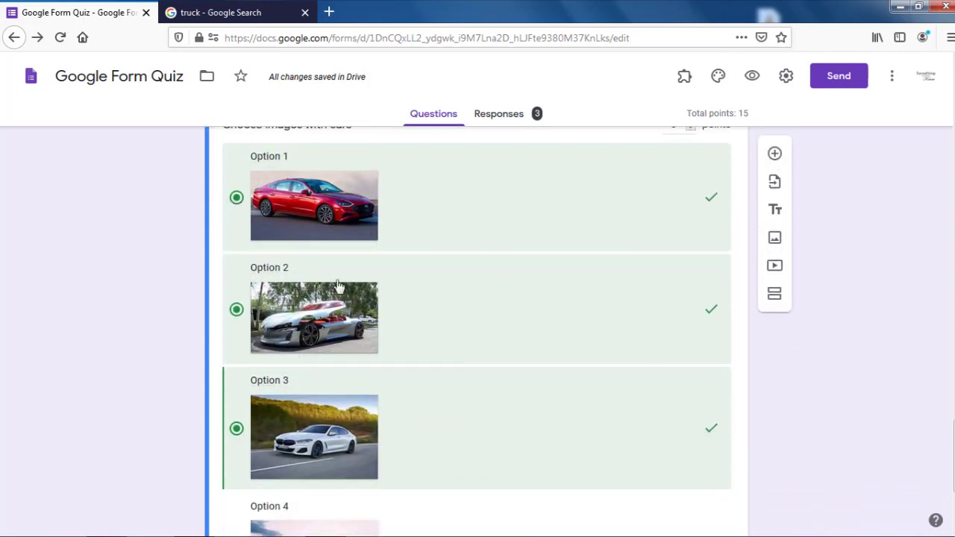
{"action": "scroll", "coordinate": [231, 224], "scroll_direction": "up", "scroll_amount": 5}
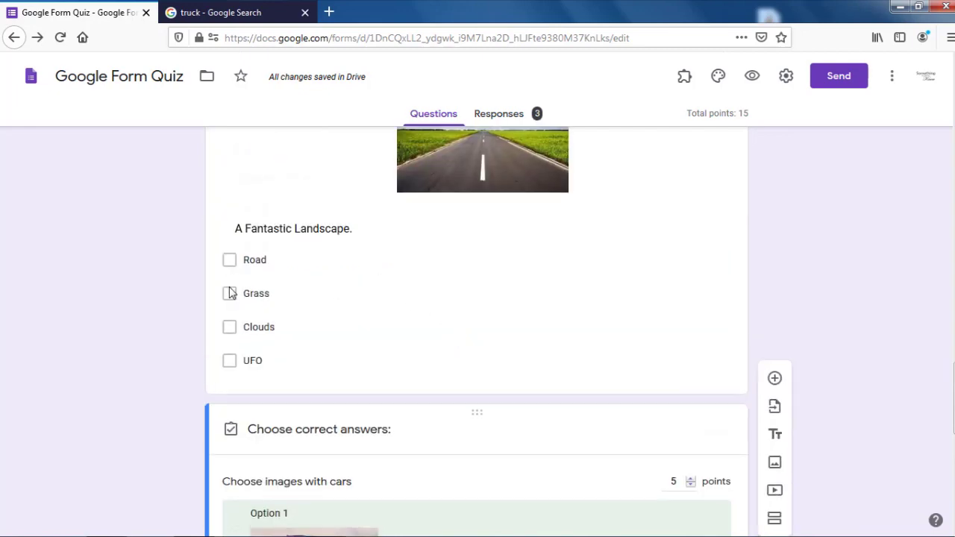
{"action": "scroll", "coordinate": [232, 298], "scroll_direction": "down", "scroll_amount": 3}
{"action": "scroll", "coordinate": [252, 470], "scroll_direction": "down", "scroll_amount": 2}
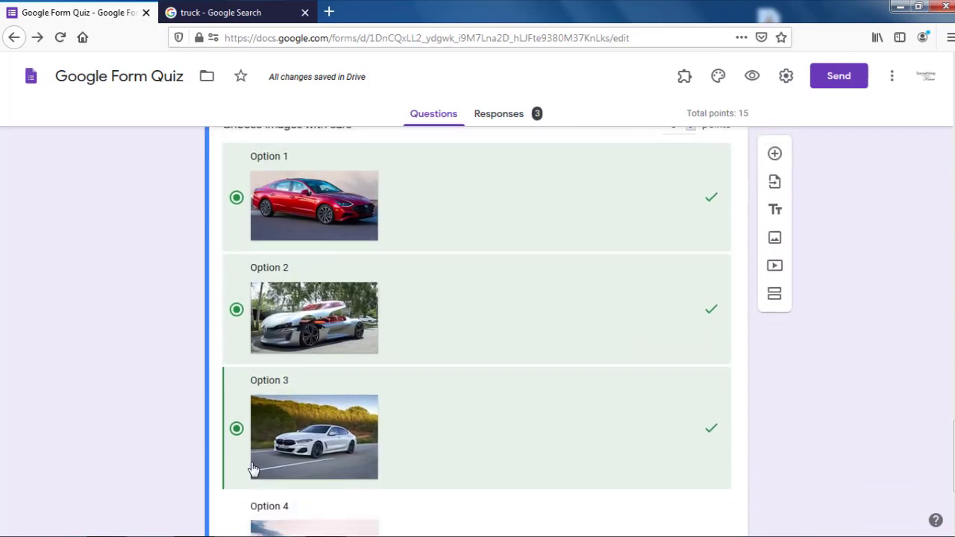
{"action": "scroll", "coordinate": [258, 459], "scroll_direction": "down", "scroll_amount": 3}
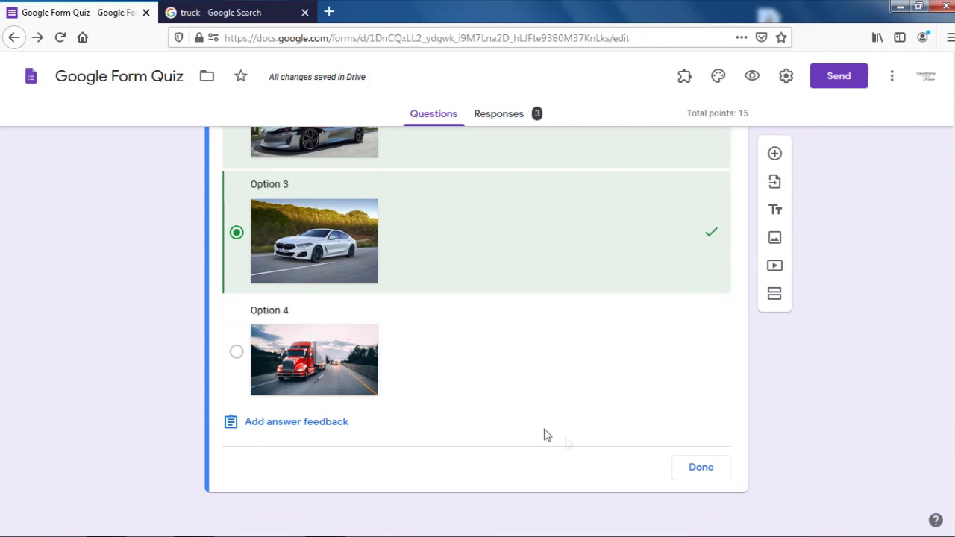
{"action": "left_click", "coordinate": [701, 467]}
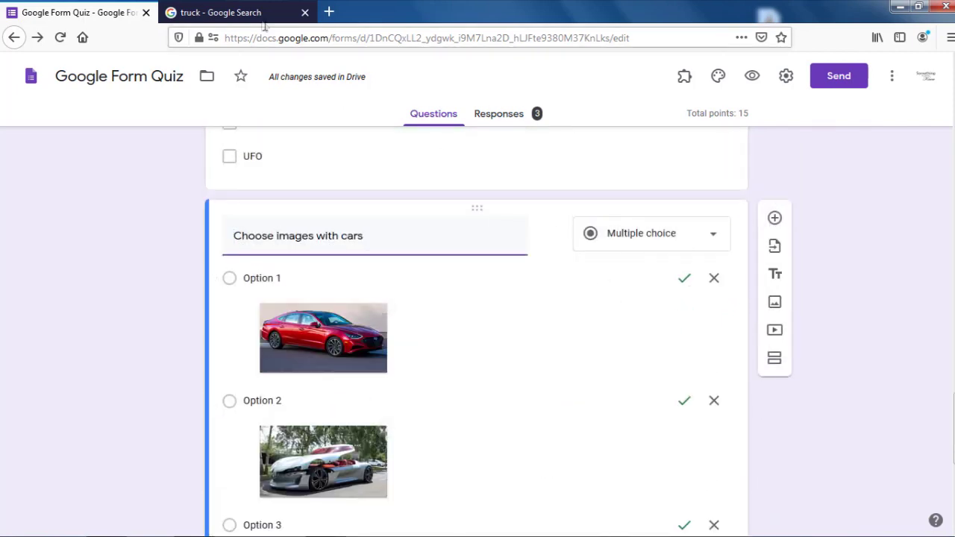
- Preview the quiz and answer its first three questions with Egg, Alien, and both 3 + 3 and 4 + 2
{"action": "left_click", "coordinate": [749, 78]}
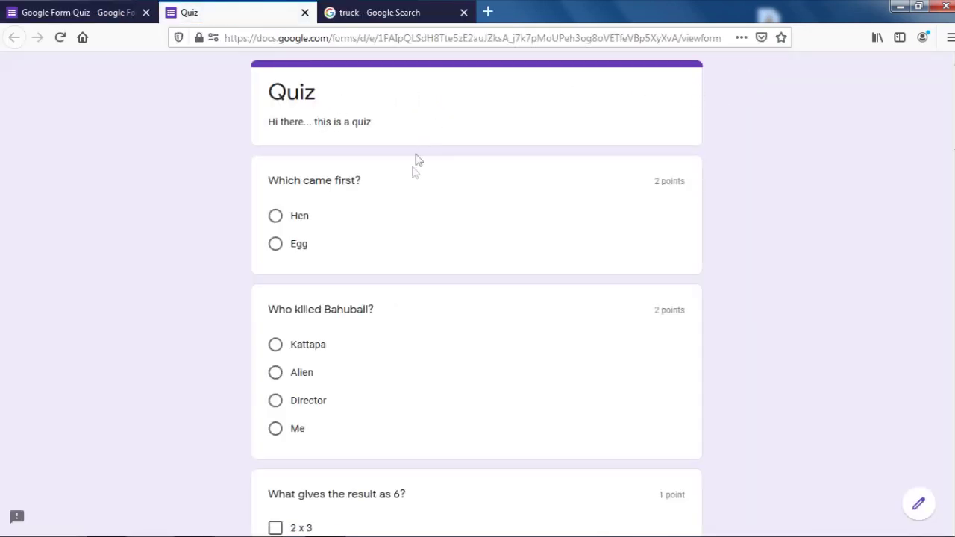
{"action": "left_click", "coordinate": [298, 244]}
{"action": "scroll", "coordinate": [309, 217], "scroll_direction": "down", "scroll_amount": 2}
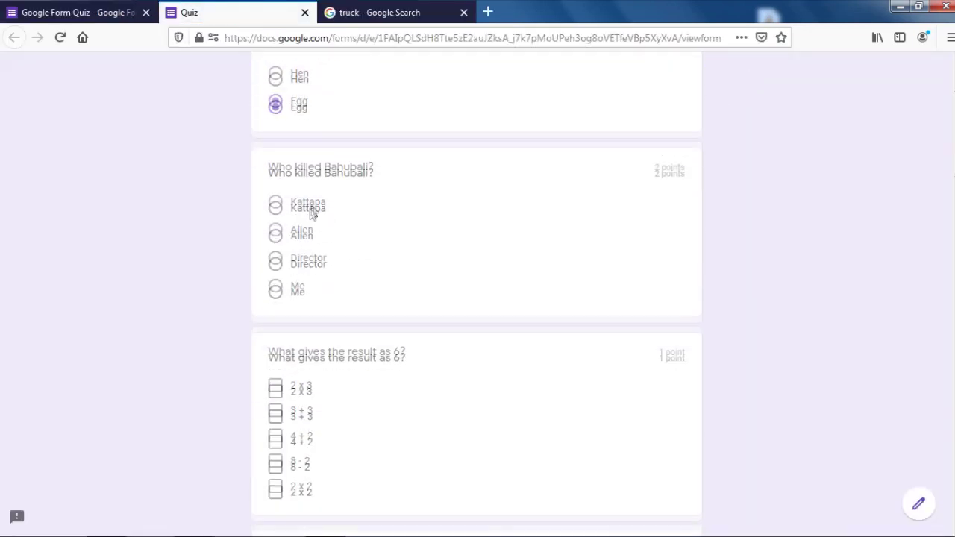
{"action": "scroll", "coordinate": [223, 258], "scroll_direction": "down", "scroll_amount": 2}
{"action": "left_click", "coordinate": [275, 267]}
{"action": "left_click", "coordinate": [275, 292]}
{"action": "scroll", "coordinate": [377, 284], "scroll_direction": "down", "scroll_amount": 3}
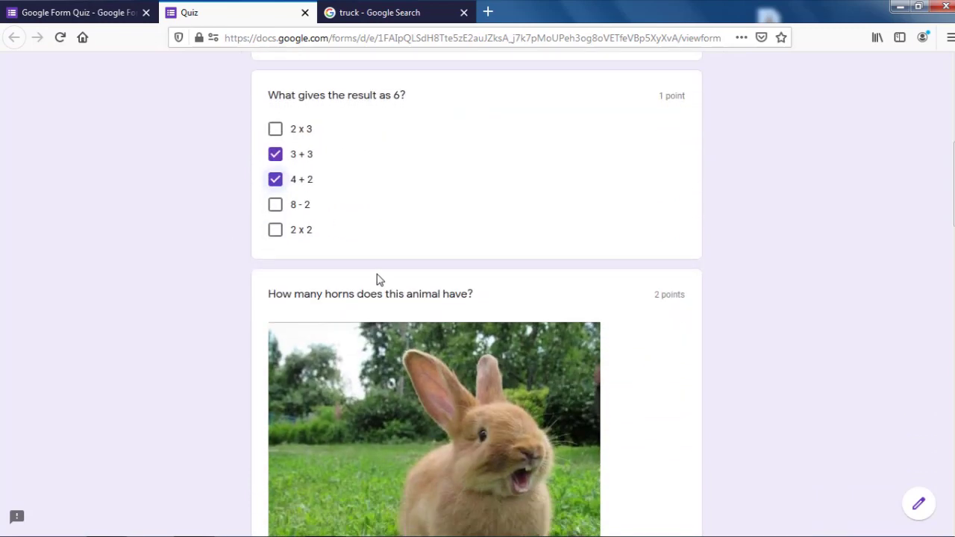
- Answer 10 for the rabbit's horns, million for the corona viruses, and Road, Grass and Clouds for the landscape picture
{"action": "scroll", "coordinate": [374, 264], "scroll_direction": "down", "scroll_amount": 3}
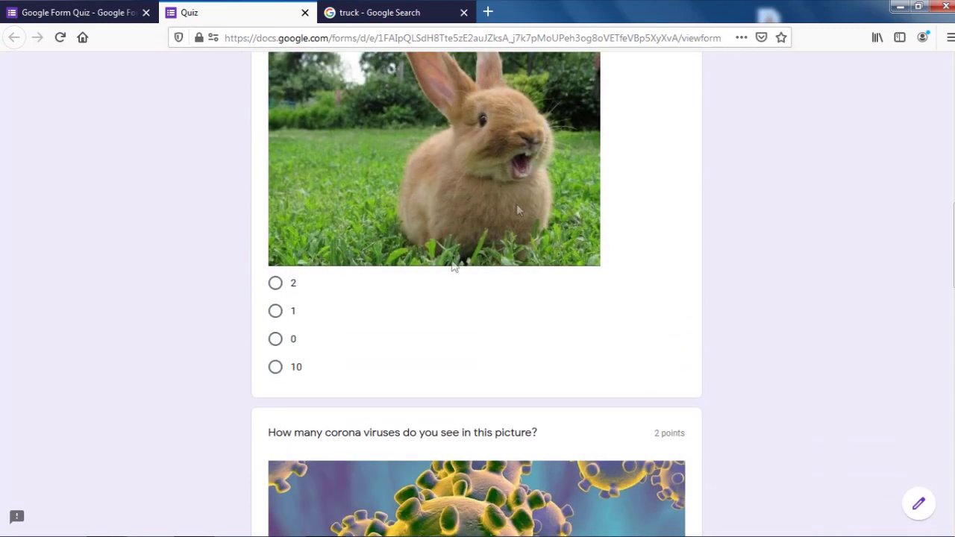
{"action": "left_click", "coordinate": [300, 370]}
{"action": "scroll", "coordinate": [388, 358], "scroll_direction": "down", "scroll_amount": 5}
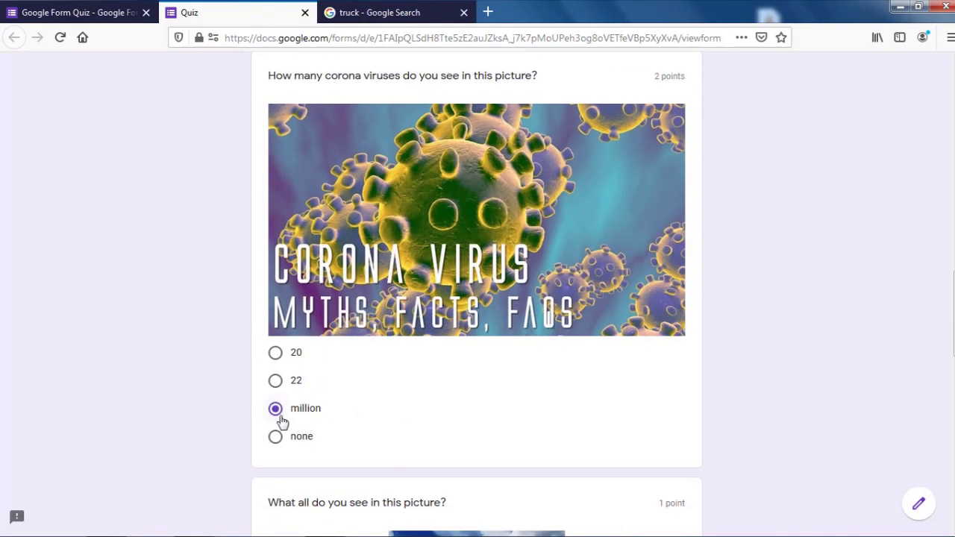
{"action": "scroll", "coordinate": [282, 422], "scroll_direction": "down", "scroll_amount": 4}
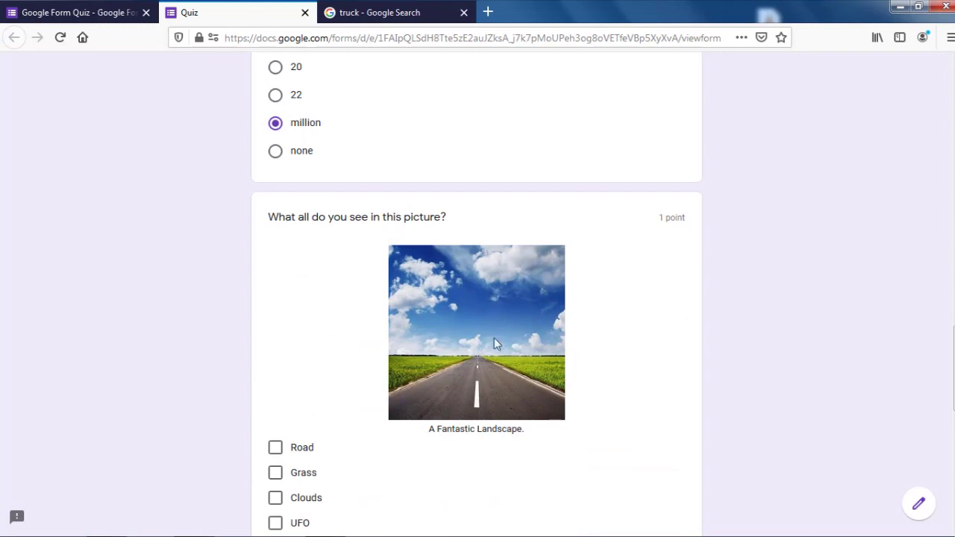
{"action": "scroll", "coordinate": [418, 343], "scroll_direction": "down", "scroll_amount": 2}
{"action": "left_click", "coordinate": [306, 354]}
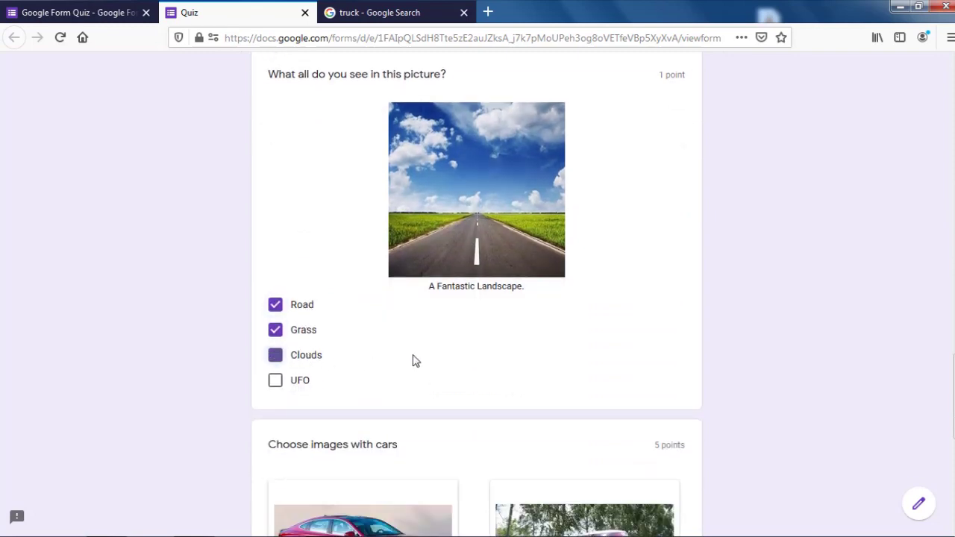
- Choose Option 1 for the "Choose images with cars" question and submit the quiz response
{"action": "scroll", "coordinate": [414, 360], "scroll_direction": "down", "scroll_amount": 3}
{"action": "scroll", "coordinate": [708, 341], "scroll_direction": "down", "scroll_amount": 3}
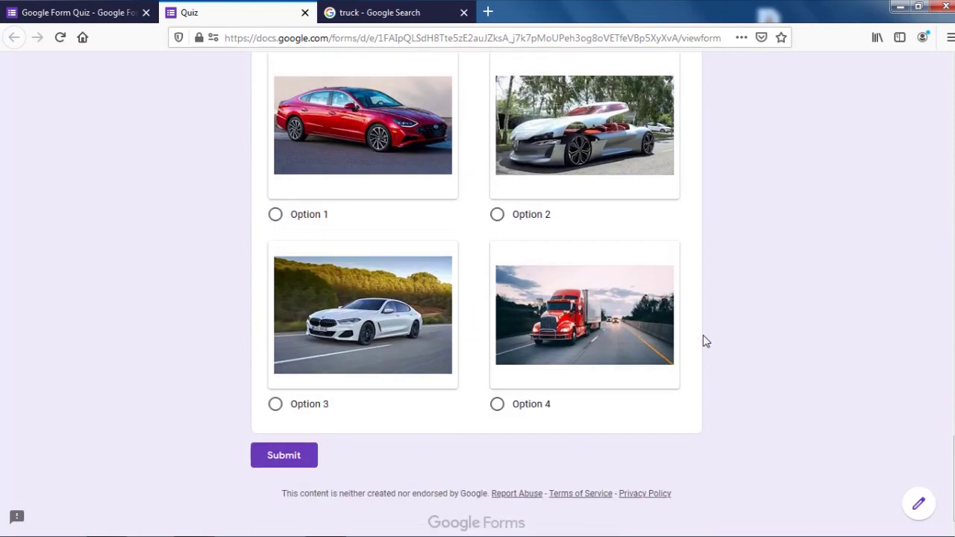
{"action": "left_click", "coordinate": [300, 222]}
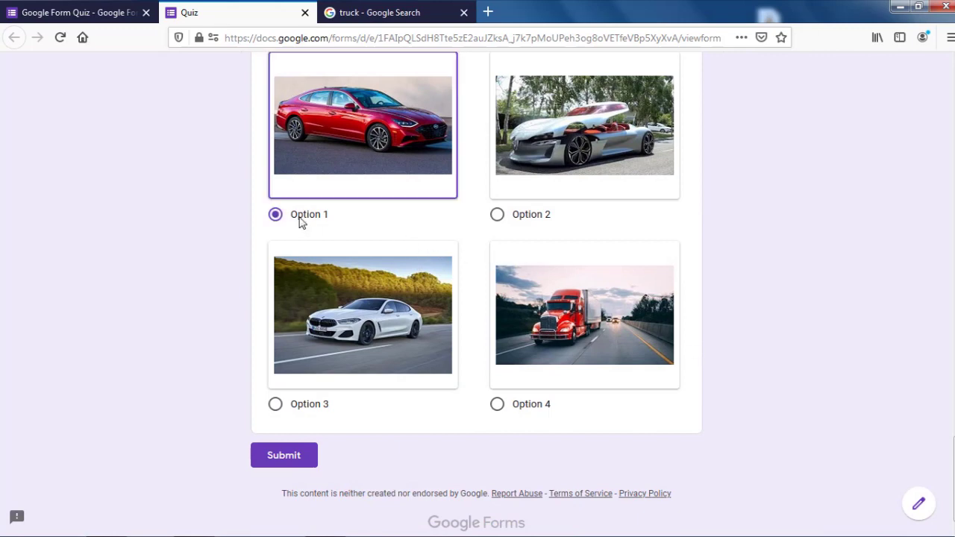
{"action": "left_click", "coordinate": [299, 463]}
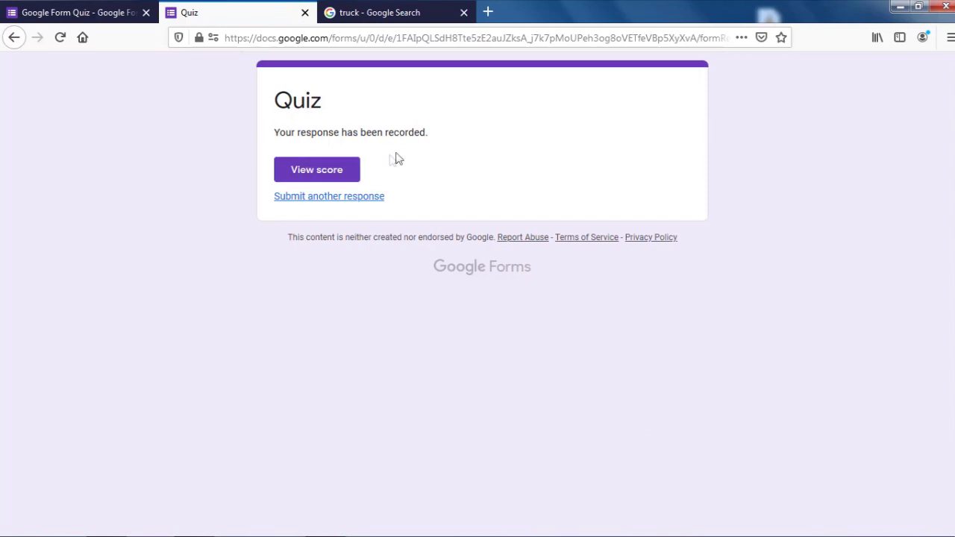
- Open the score of the submitted quiz and examine how each question was graded, especially the landscape and car image questions
{"action": "left_click", "coordinate": [330, 178]}
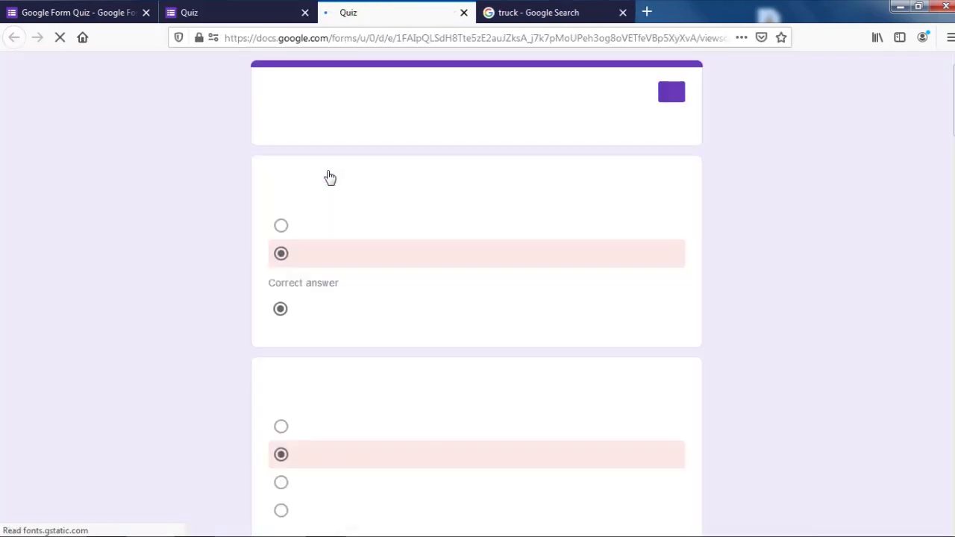
{"action": "scroll", "coordinate": [625, 393], "scroll_direction": "down", "scroll_amount": 8}
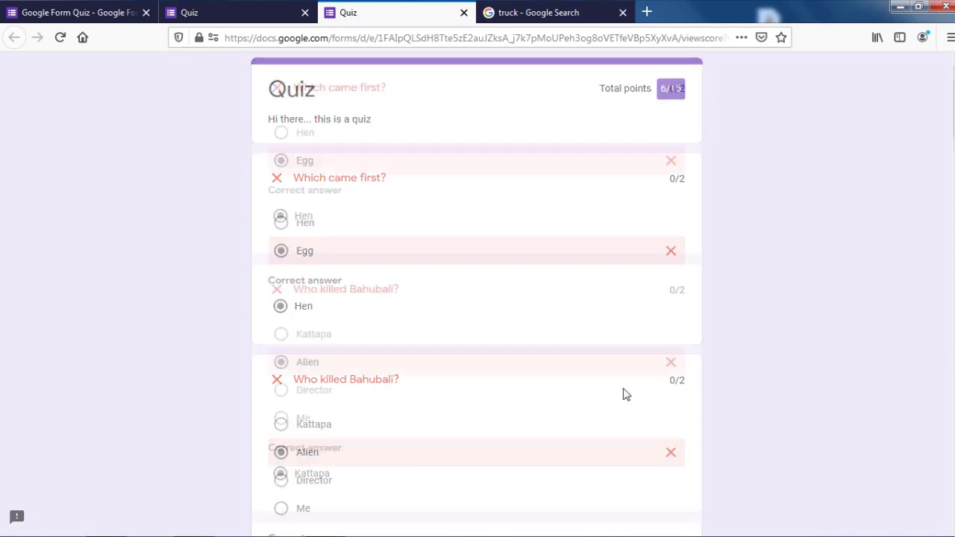
{"action": "scroll", "coordinate": [625, 394], "scroll_direction": "down", "scroll_amount": 15}
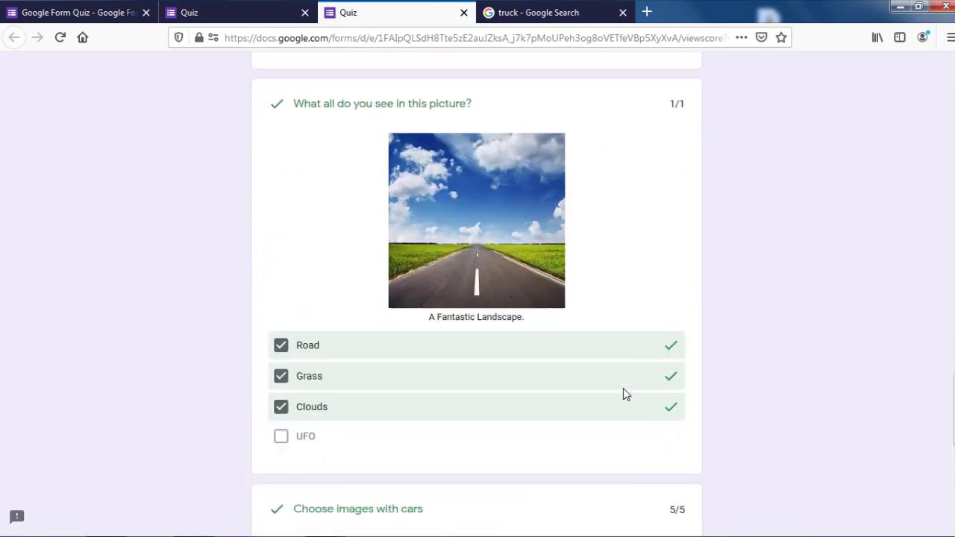
{"action": "scroll", "coordinate": [623, 388], "scroll_direction": "down", "scroll_amount": 1}
{"action": "scroll", "coordinate": [624, 394], "scroll_direction": "up", "scroll_amount": 3}
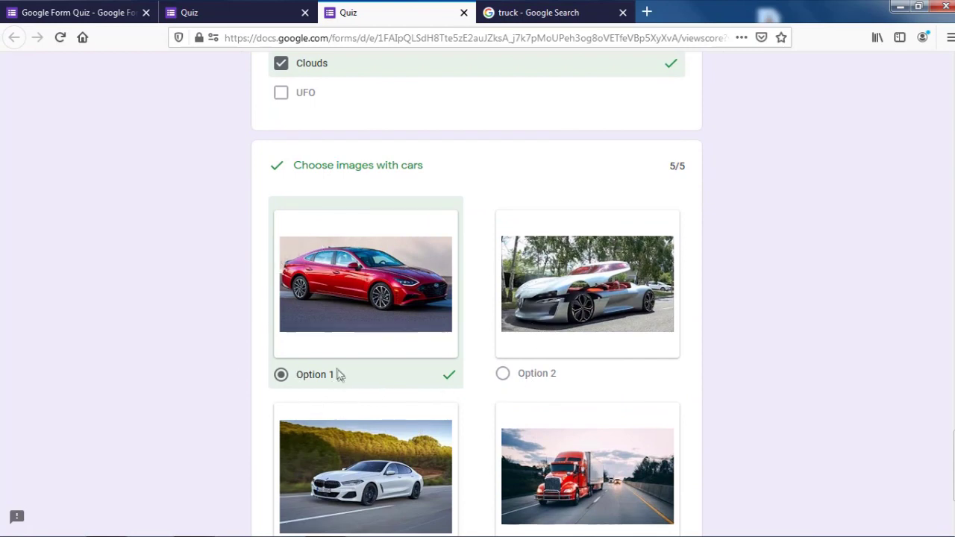
{"action": "scroll", "coordinate": [339, 345], "scroll_direction": "down", "scroll_amount": 1}
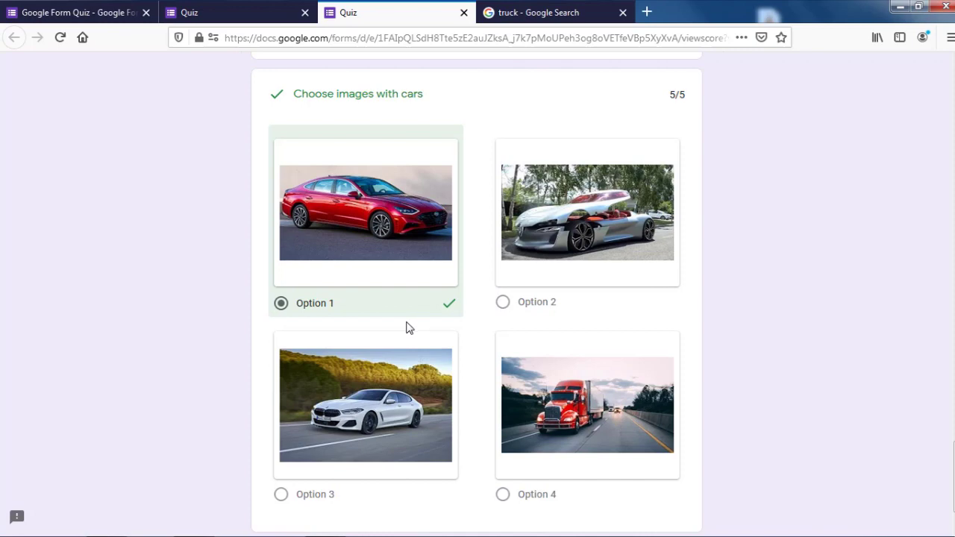
{"action": "scroll", "coordinate": [482, 356], "scroll_direction": "up", "scroll_amount": 4}
{"action": "scroll", "coordinate": [482, 356], "scroll_direction": "down", "scroll_amount": 2}
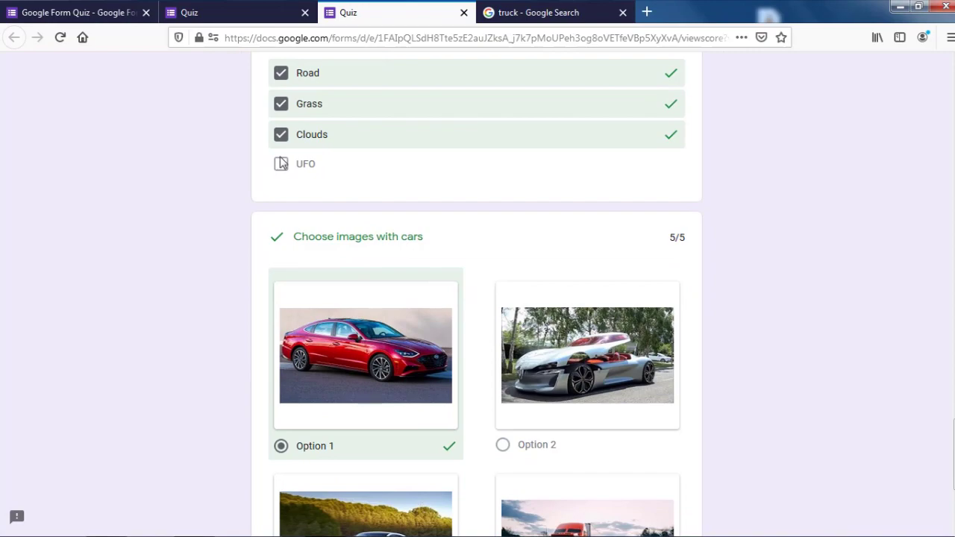
{"action": "scroll", "coordinate": [419, 453], "scroll_direction": "up", "scroll_amount": 10}
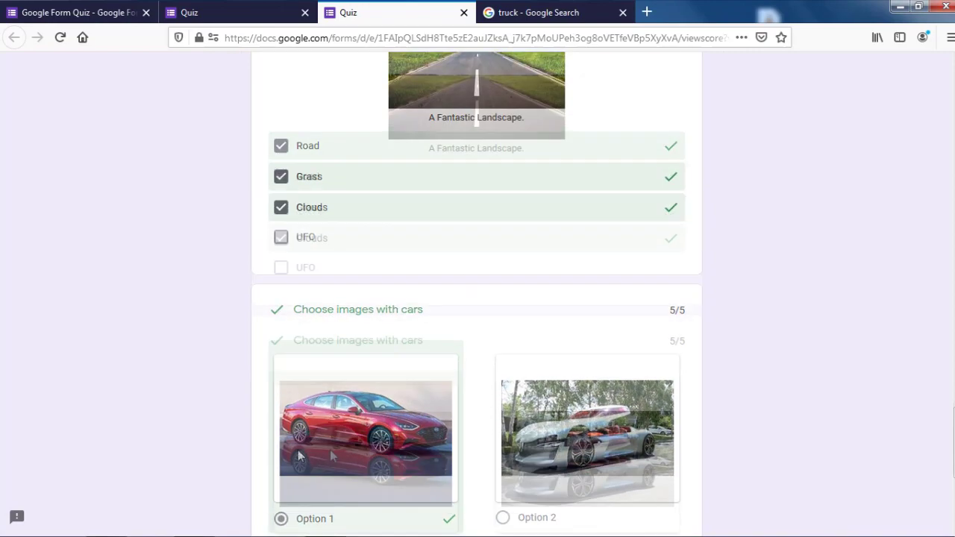
{"action": "scroll", "coordinate": [420, 456], "scroll_direction": "up", "scroll_amount": 10}
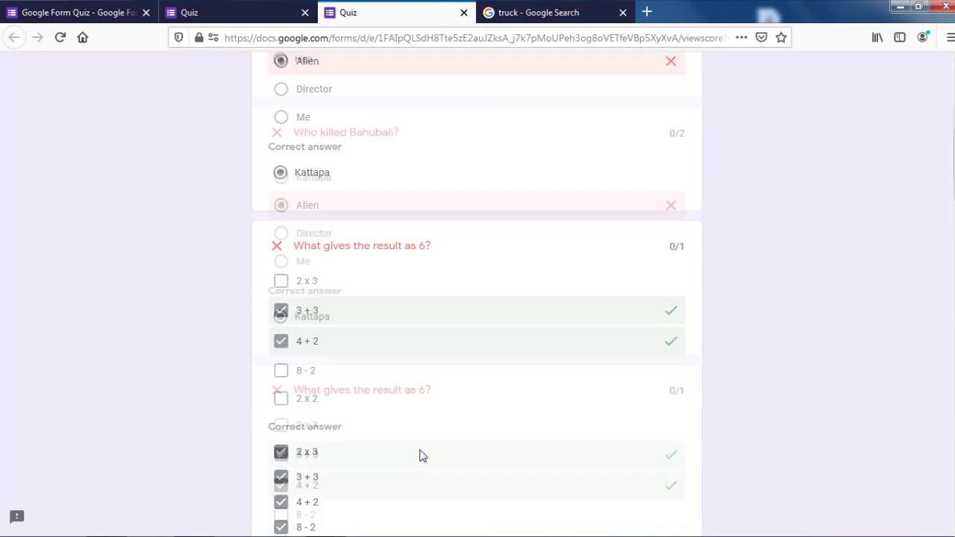